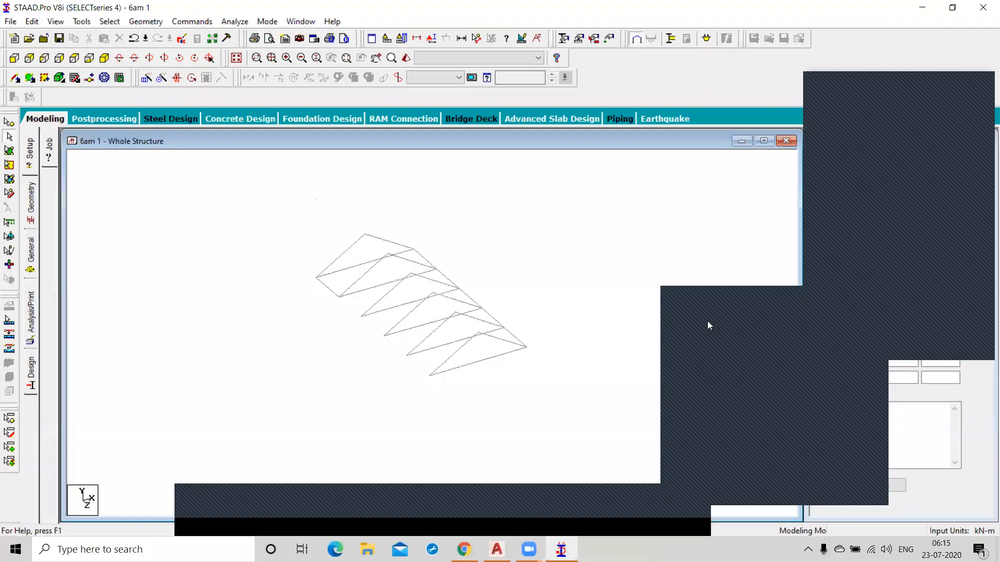
click(325, 286)
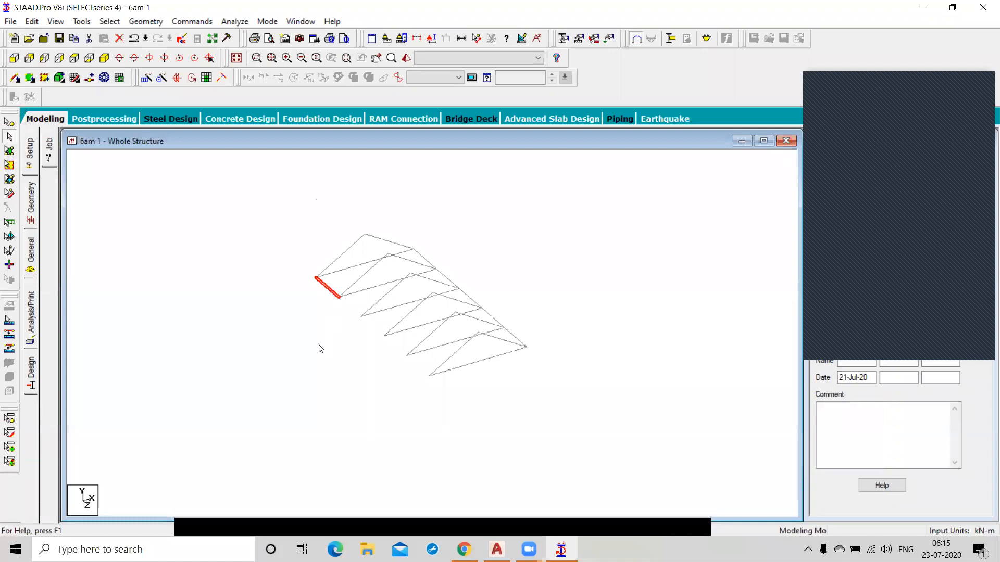
click(145, 22)
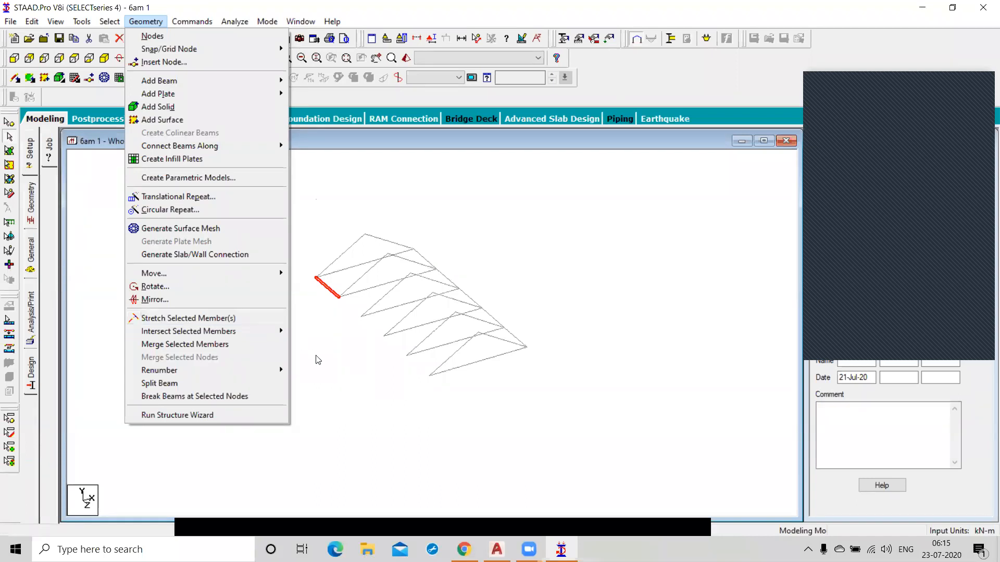
click(327, 362)
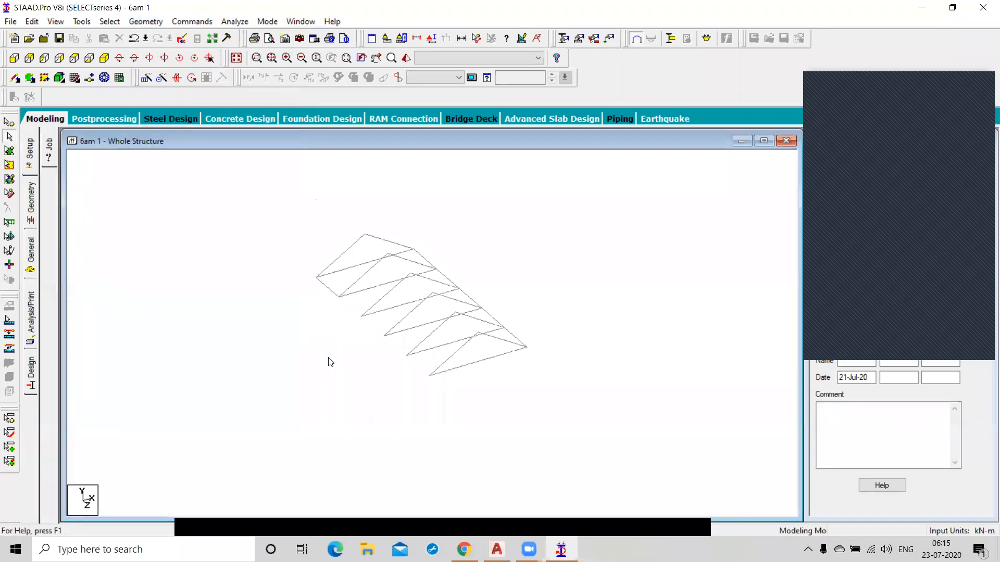
click(145, 22)
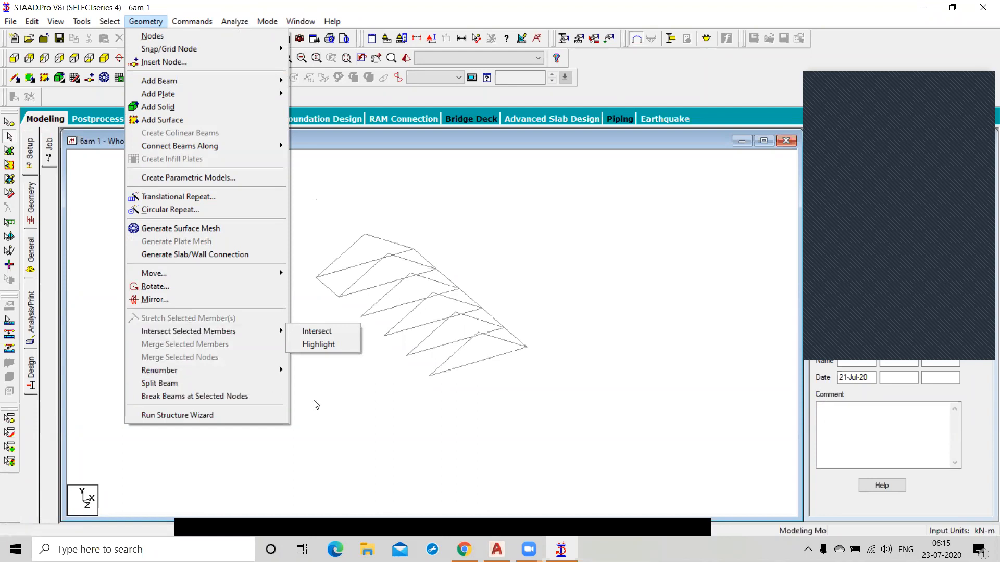
click(336, 404)
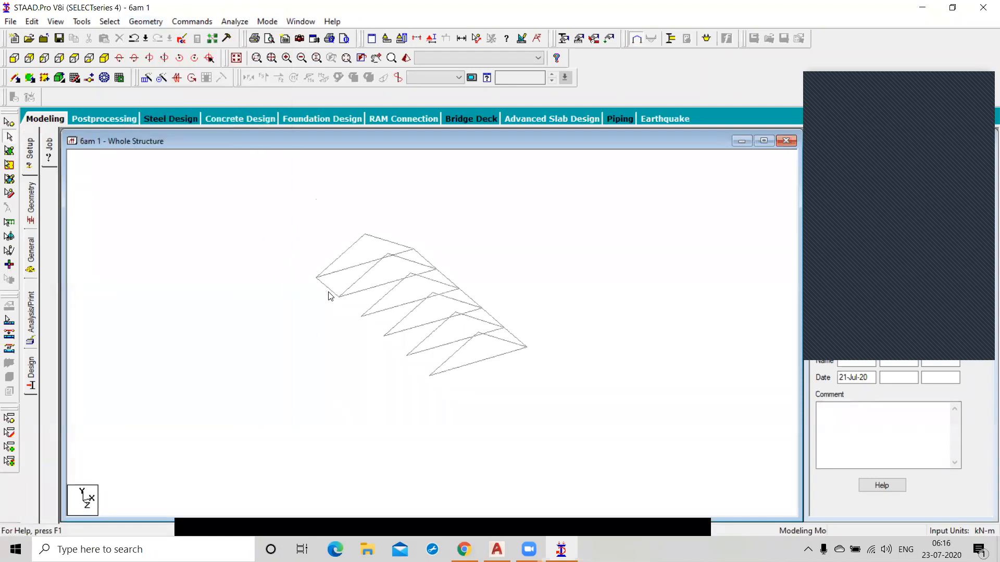
Step: Stretch the left eave member between the first two trusses to the point X 0, Y 0, Z 7 m, declining the auto-save
click(330, 289)
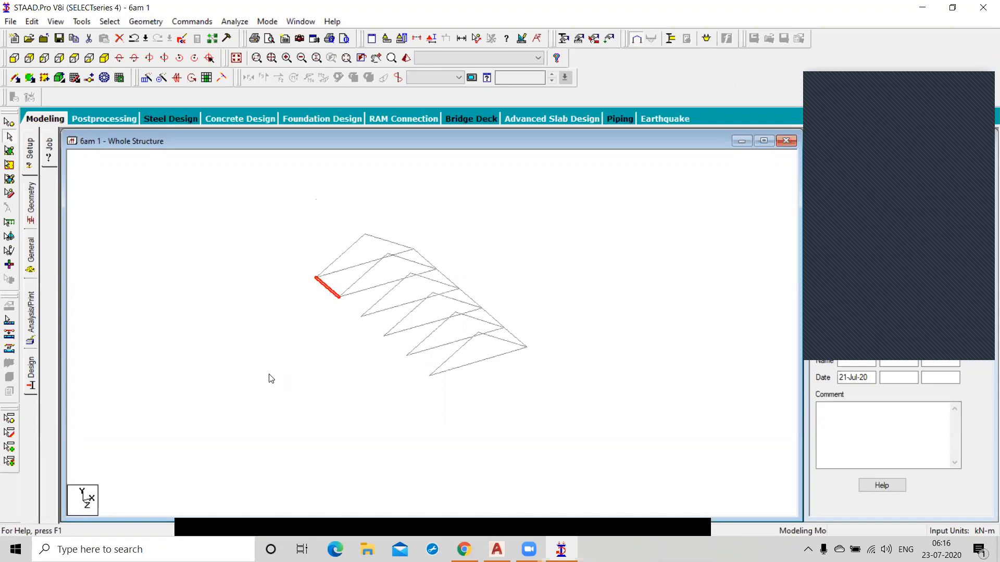
click(145, 25)
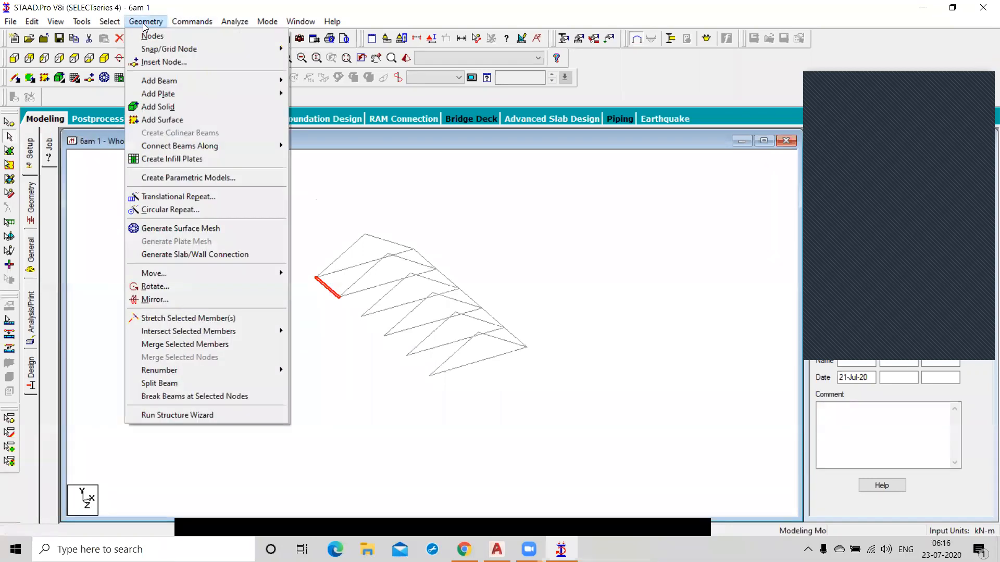
click(179, 319)
drag(721, 40, 393, 38)
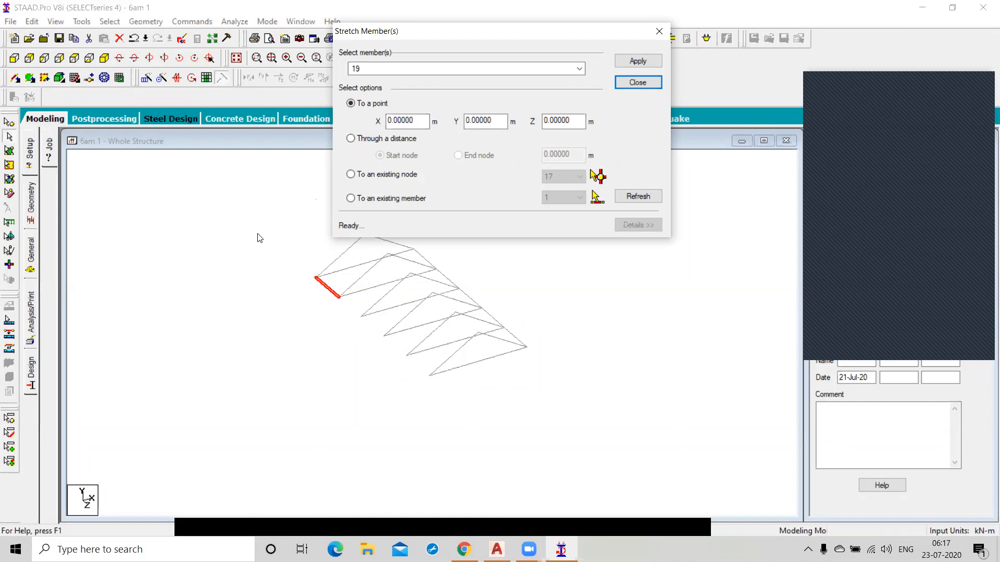
click(567, 120)
double_click(544, 120)
click(580, 119)
drag(580, 120, 534, 123)
text(7)
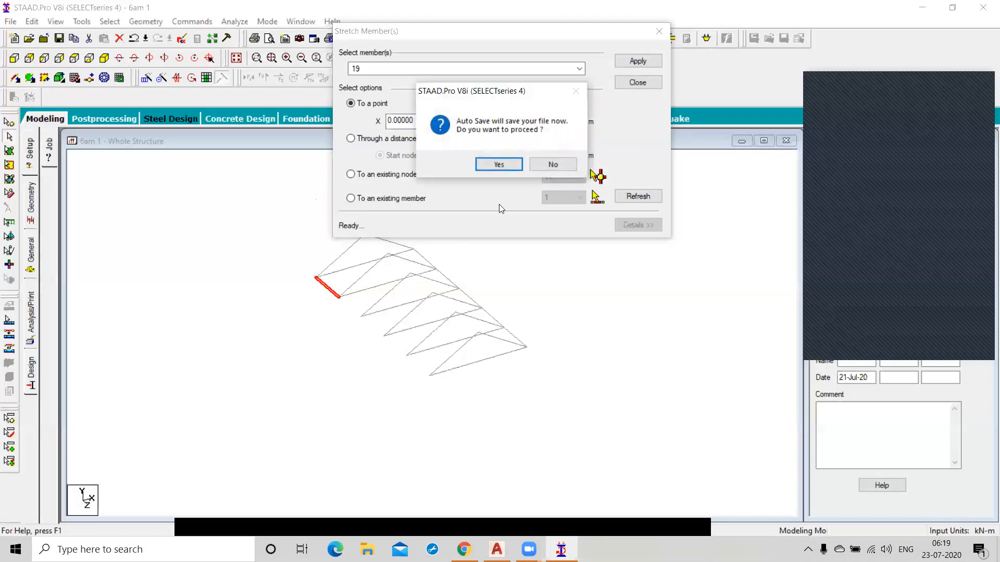
click(548, 165)
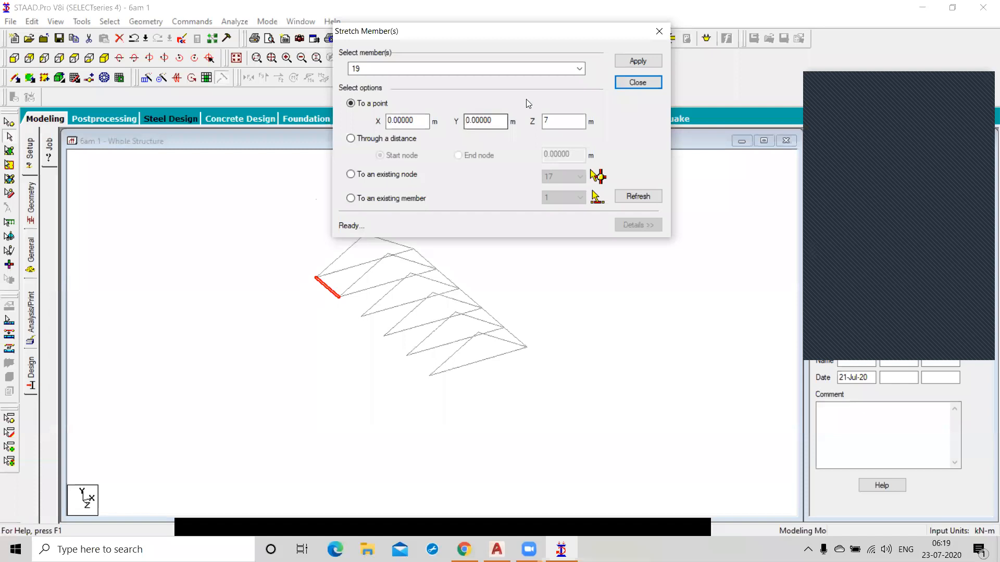
click(641, 62)
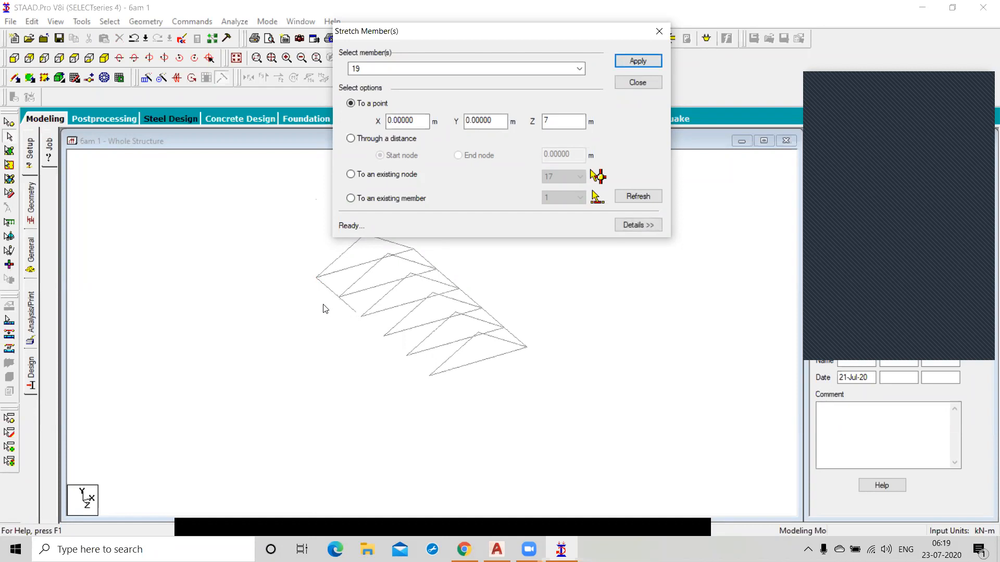
Step: Measure the node-to-node distance between the left ends of the first two trusses
scroll(334, 313, up, 2)
scroll(308, 335, up, 2)
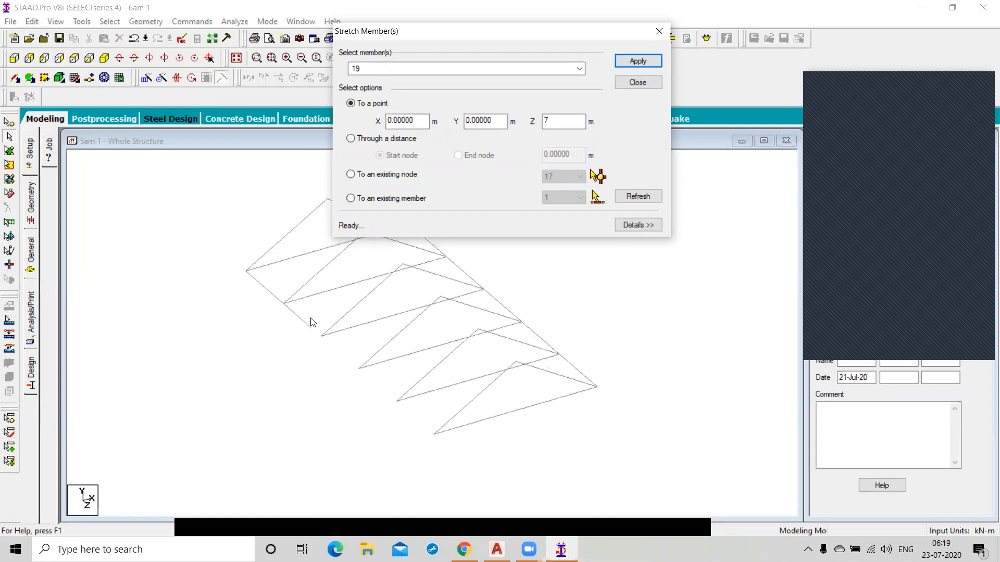
click(302, 327)
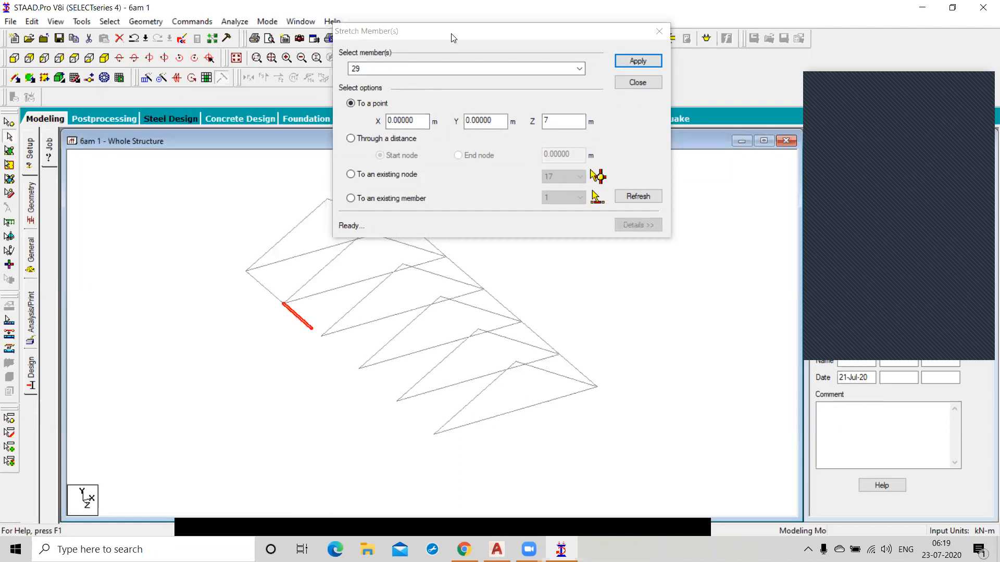
drag(451, 34, 617, 223)
click(476, 38)
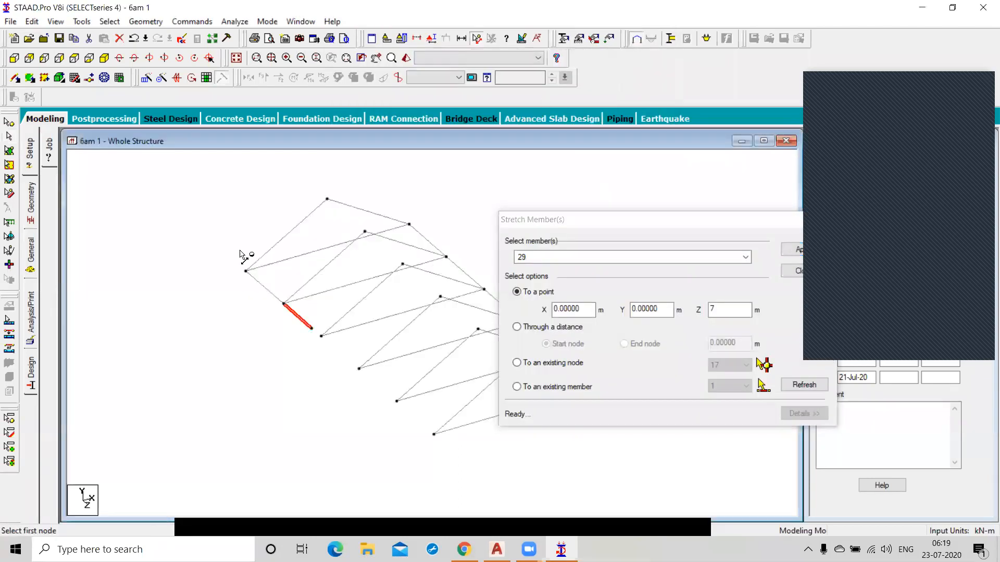
click(246, 272)
click(287, 306)
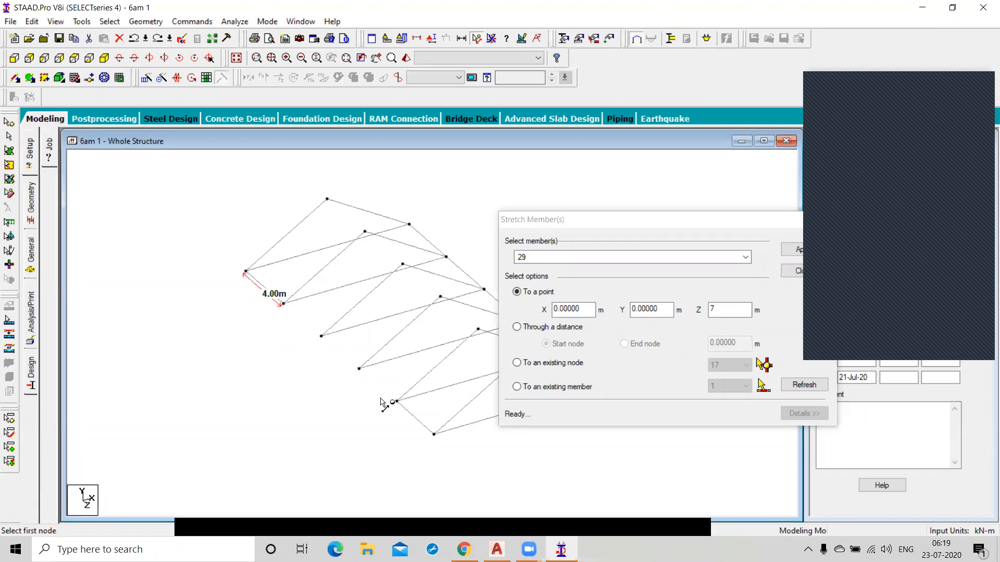
Step: Delete the left eave beam between the last two trusses and confirm the deletion
click(416, 422)
key(Delete)
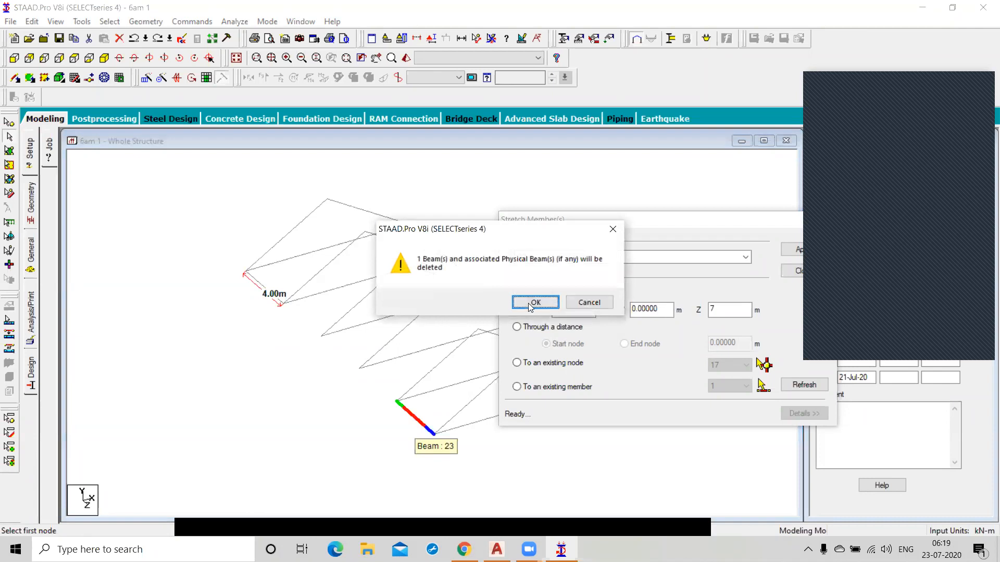
click(535, 303)
Step: Try again to stretch the left eave member between the first two trusses to X 0, Y 0, Z 7 m, and close the stretch settings
click(264, 288)
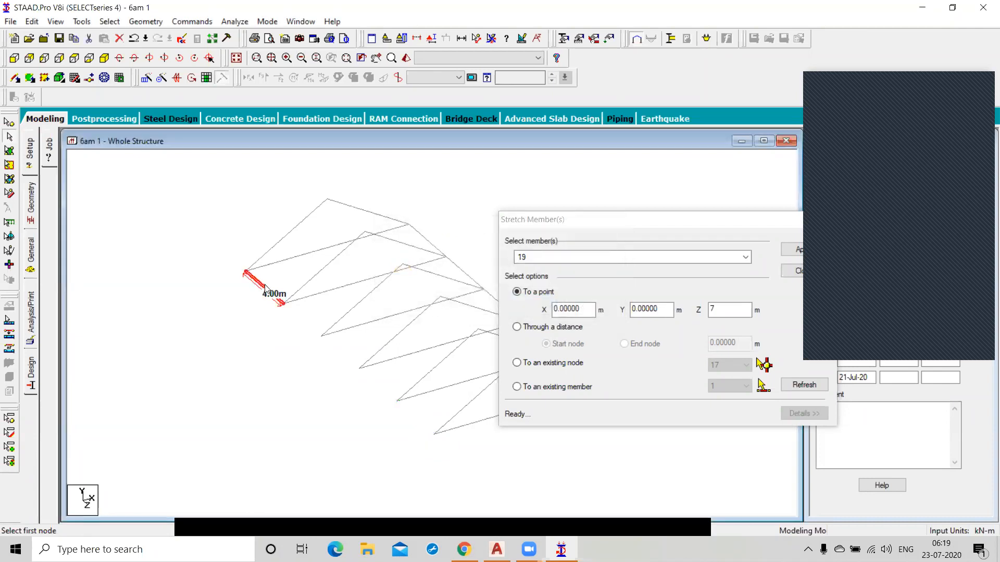
click(792, 249)
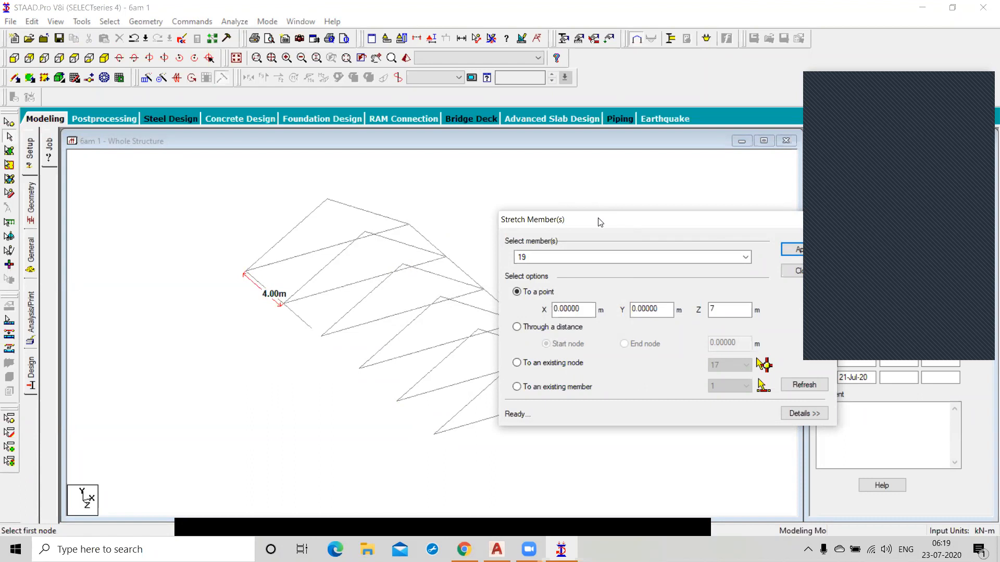
drag(600, 222, 554, 161)
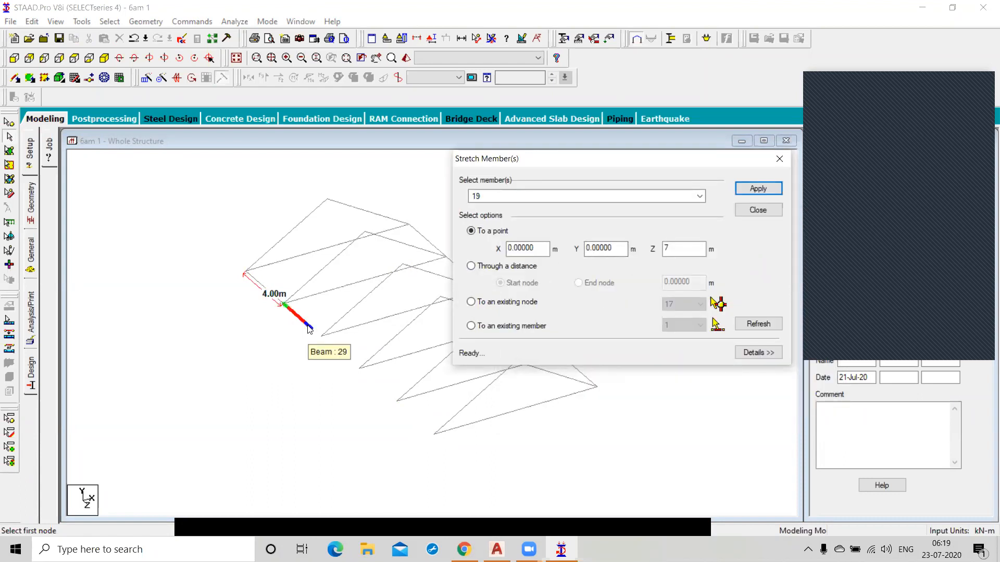
click(680, 249)
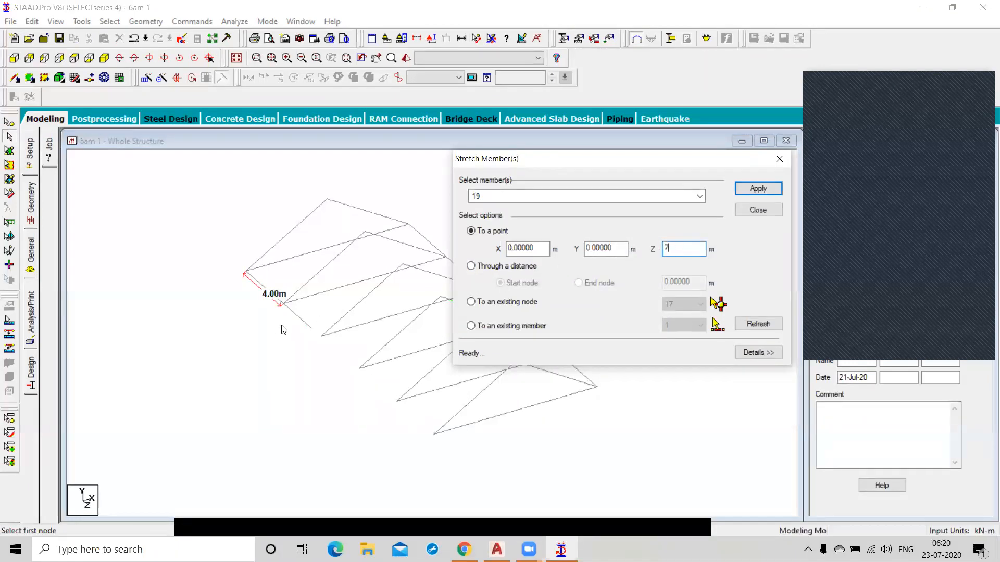
key(Escape)
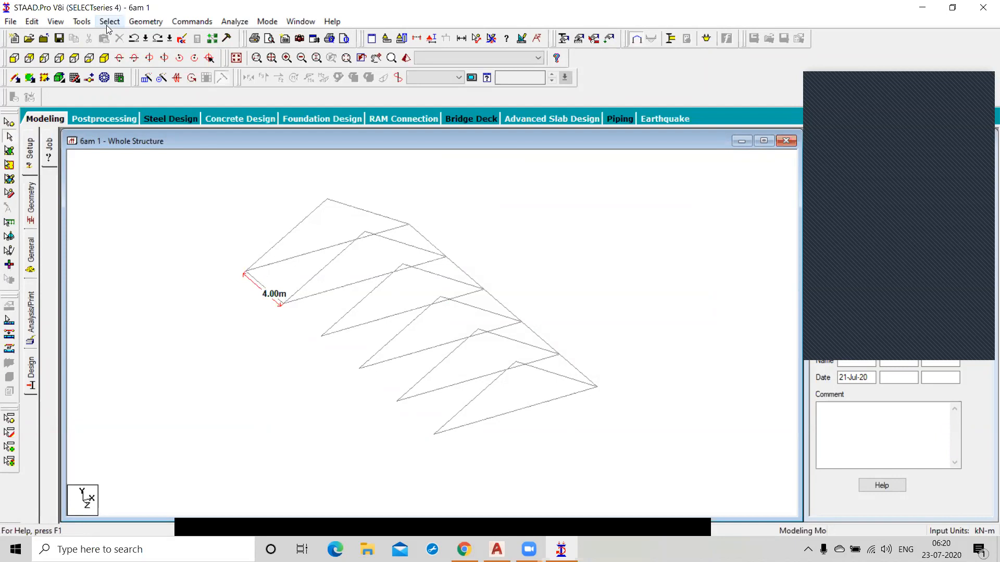
click(145, 21)
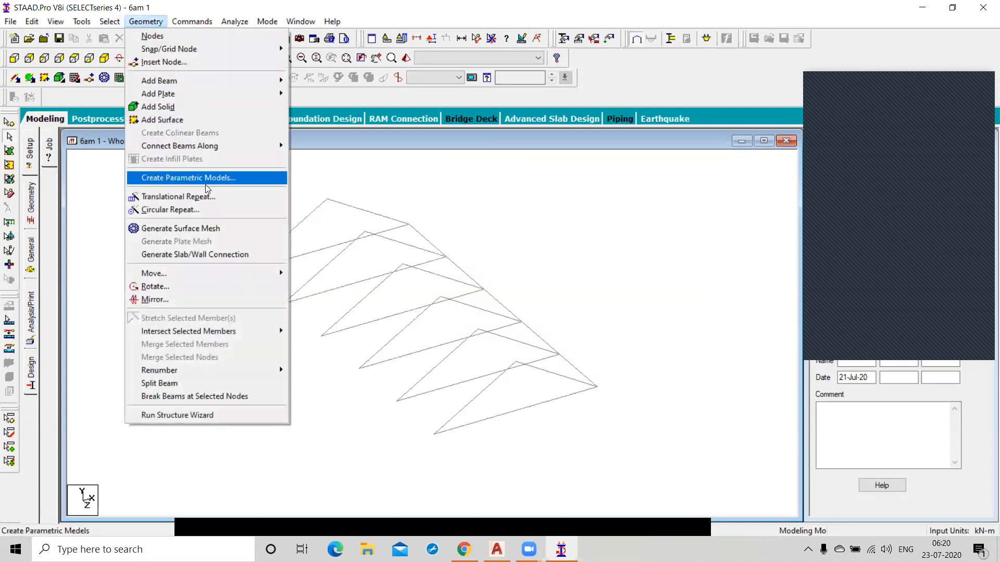
click(314, 356)
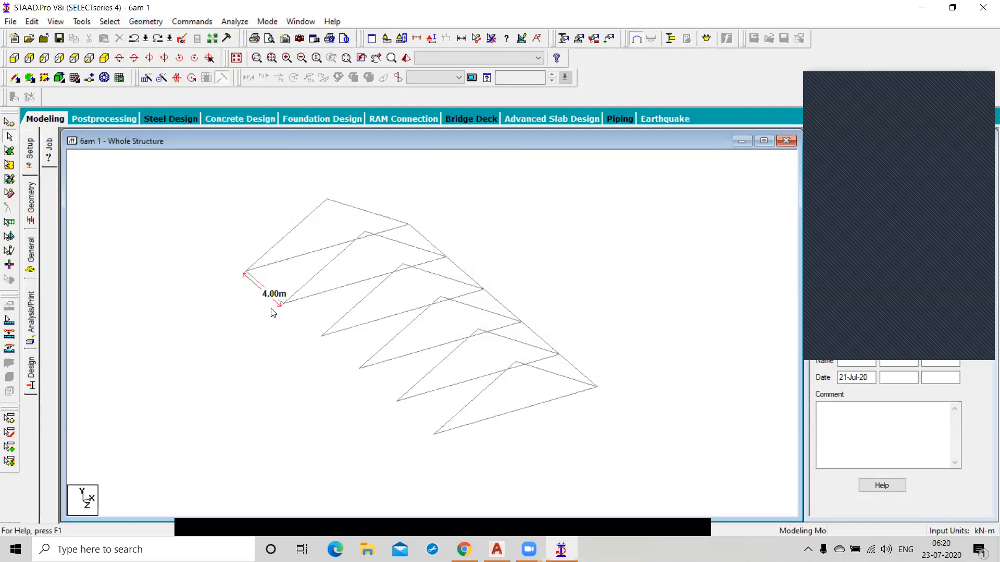
click(147, 21)
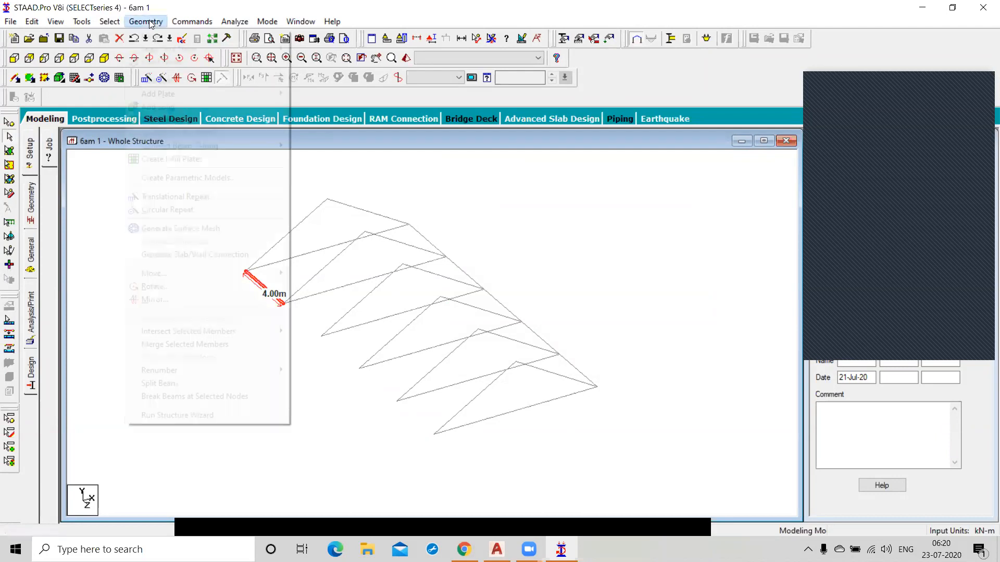
click(332, 384)
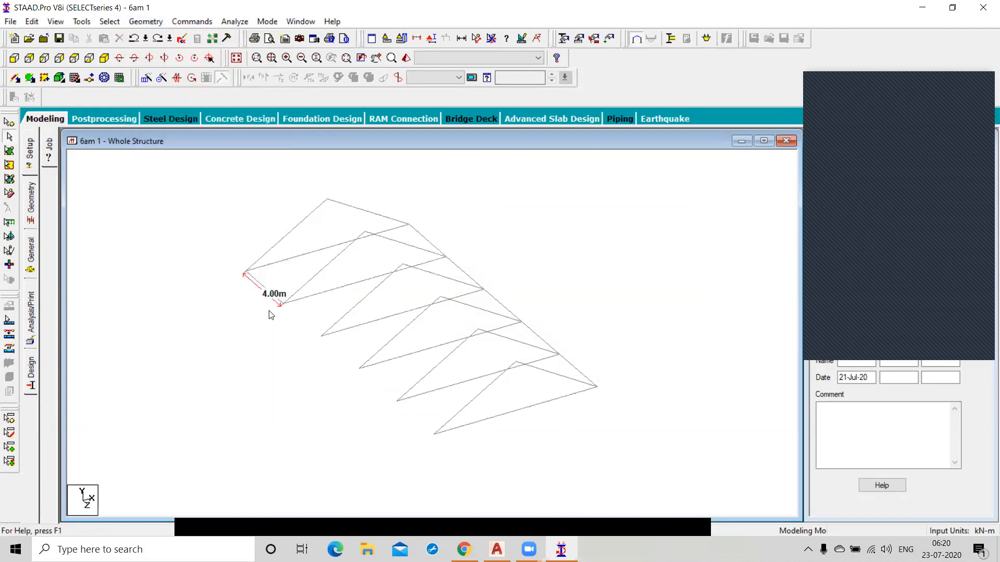
click(260, 284)
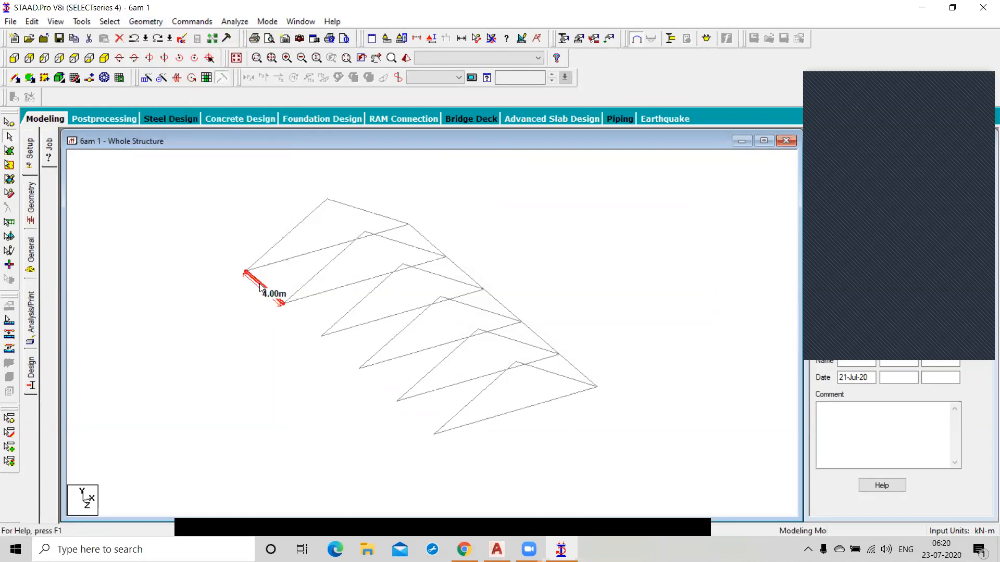
click(146, 22)
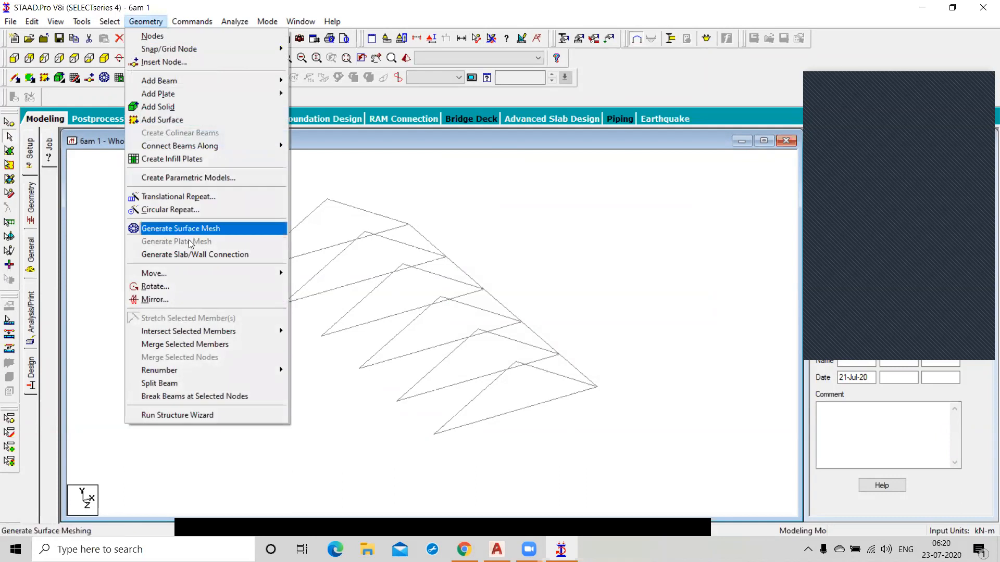
click(311, 365)
middle_drag(199, 344, 264, 333)
scroll(324, 288, down, 2)
scroll(326, 288, up, 5)
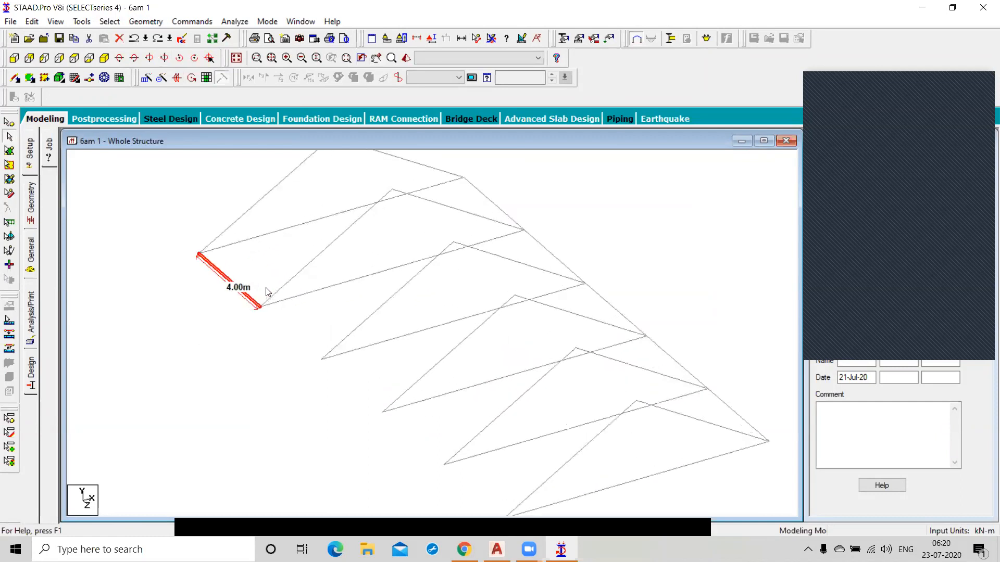
click(144, 23)
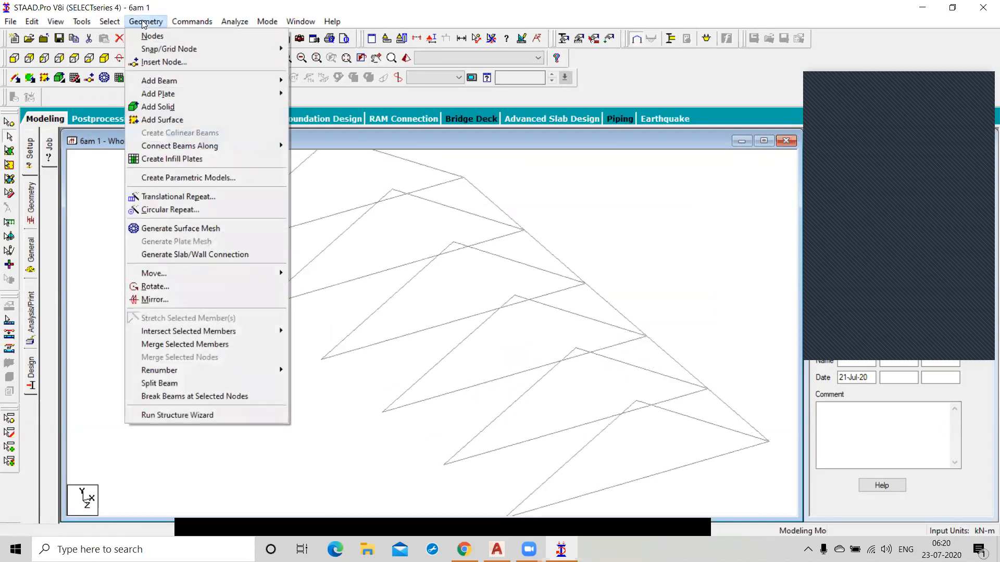
click(315, 474)
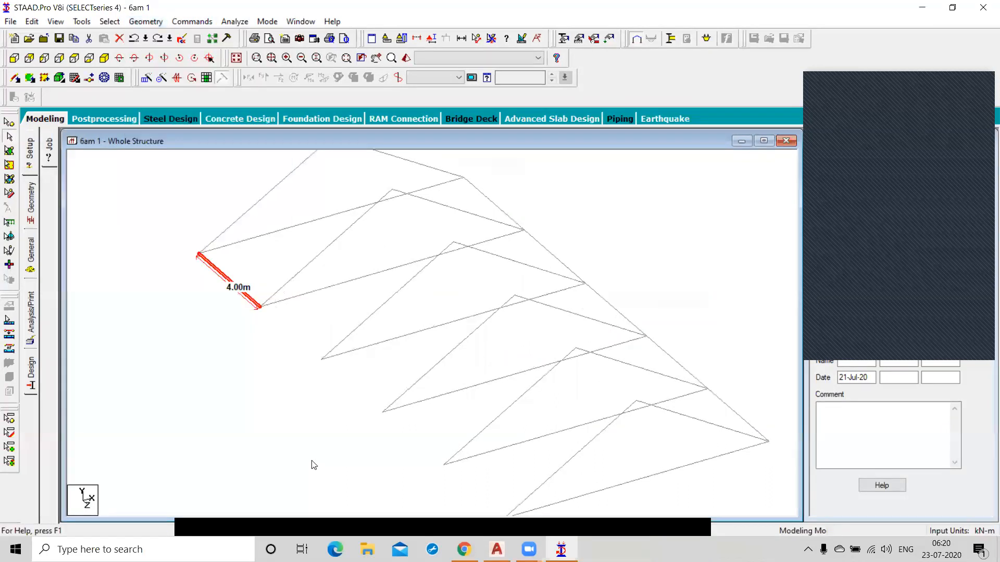
Step: Delete the left eave member between the first two trusses and redraw it as a beam between the same two nodes
scroll(333, 388, down, 1)
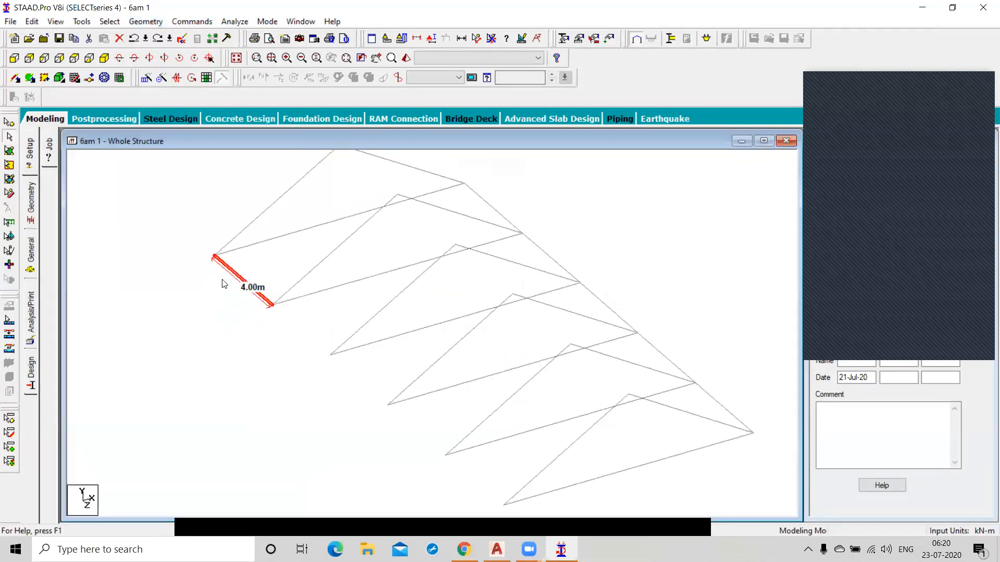
key(Delete)
click(540, 300)
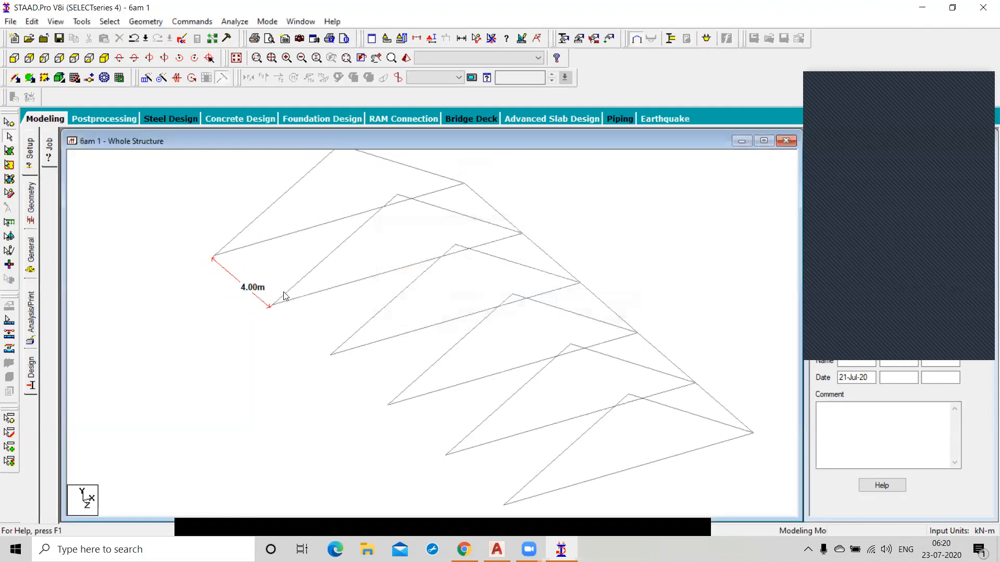
drag(181, 241, 314, 357)
click(14, 77)
drag(214, 257, 271, 306)
key(Escape)
click(238, 275)
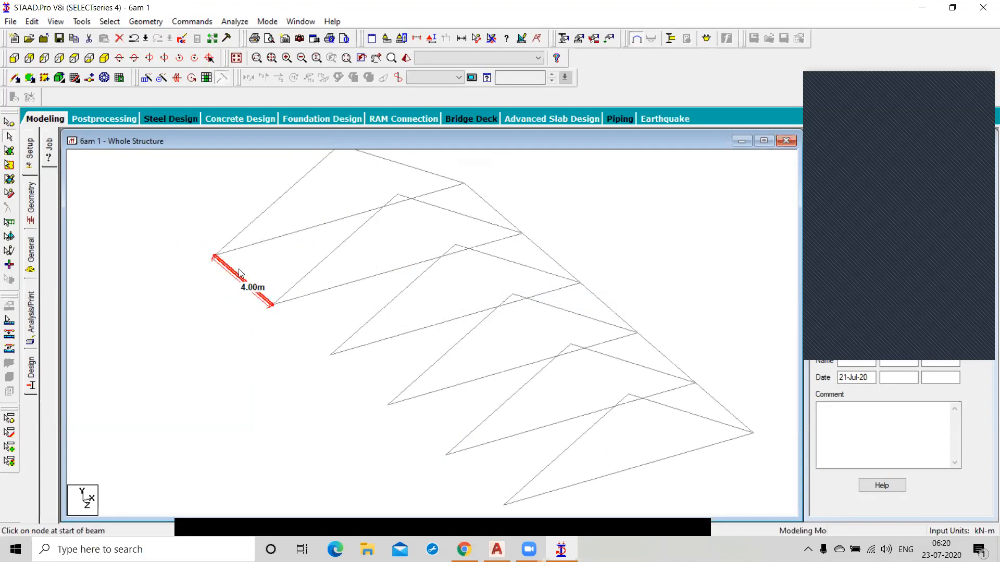
click(146, 22)
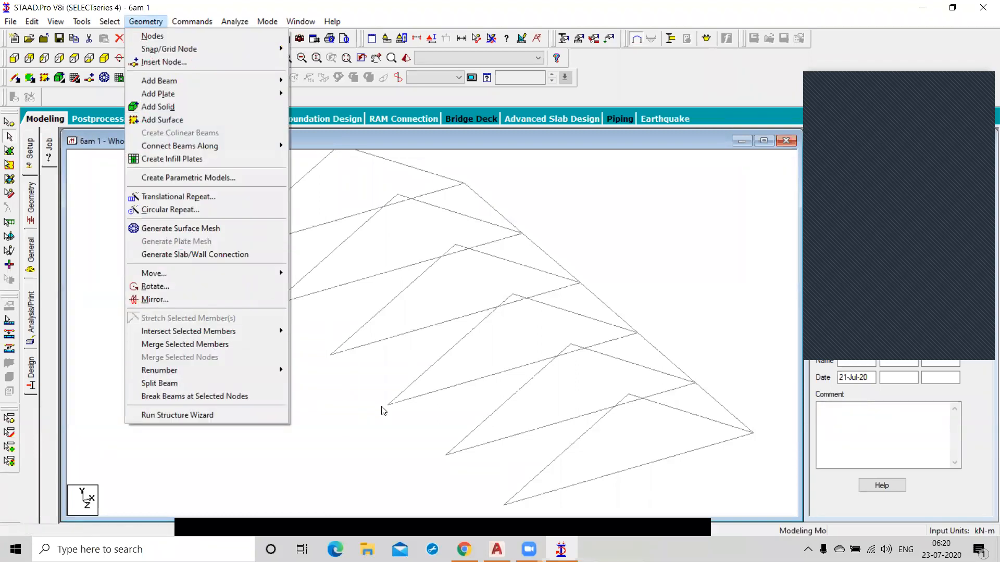
click(750, 286)
Step: Delete the four right eave beams between the second and last trusses and confirm the deletion
click(722, 407)
ctrl+click(670, 362)
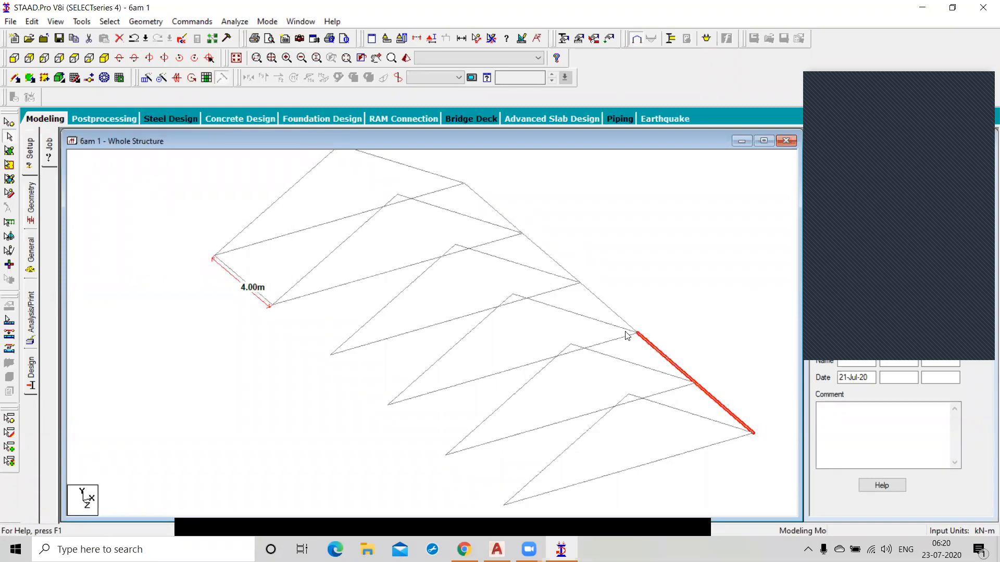
ctrl+click(615, 314)
ctrl+click(553, 261)
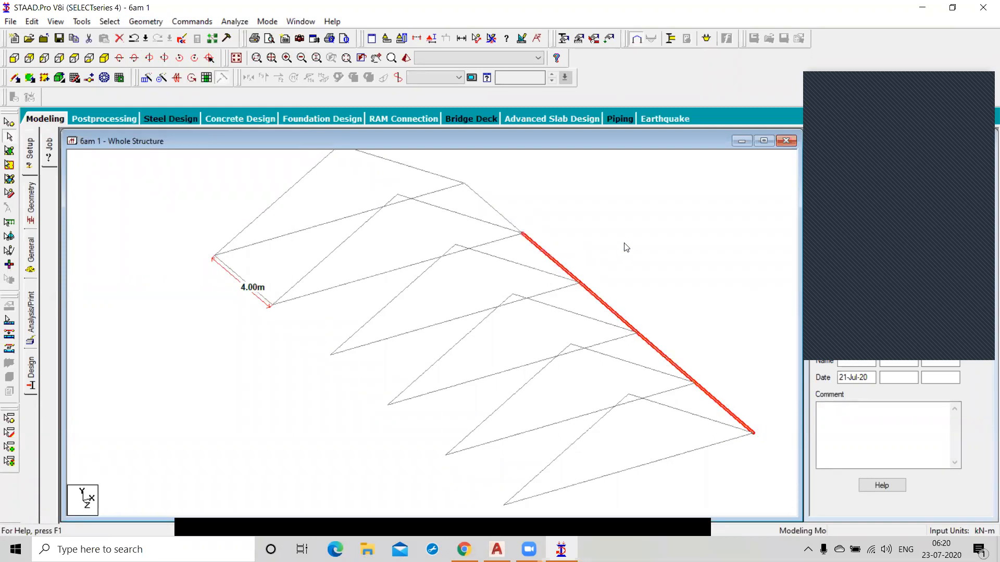
key(Delete)
click(548, 300)
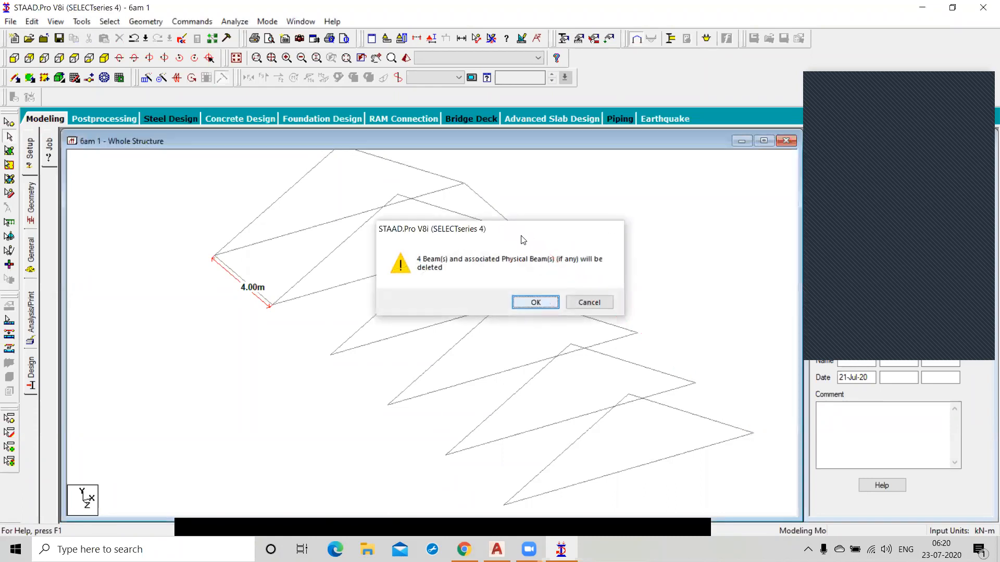
Step: Try to start Stretch Selected Member(s) on the remaining right eave member between the first two trusses
click(492, 210)
click(146, 22)
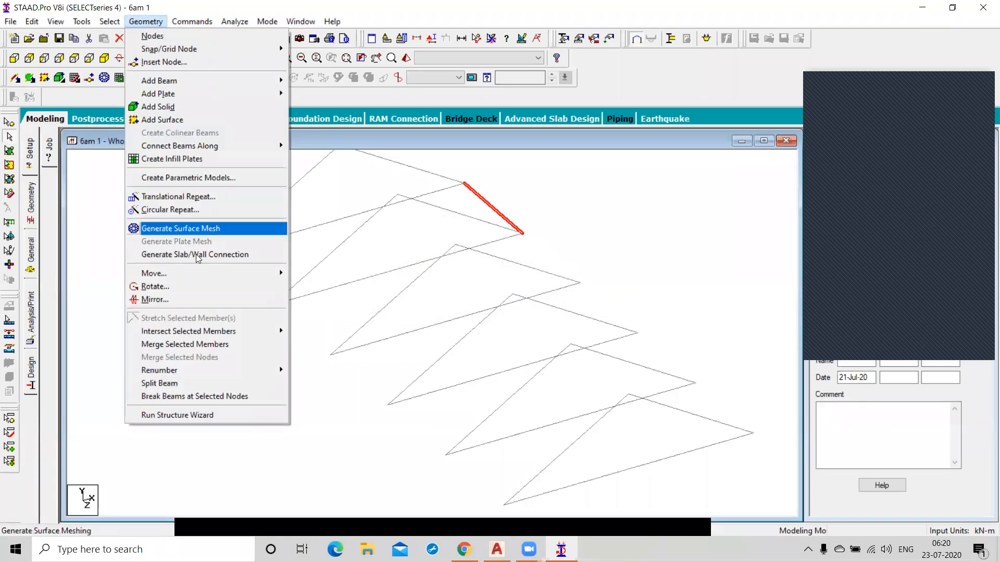
click(293, 448)
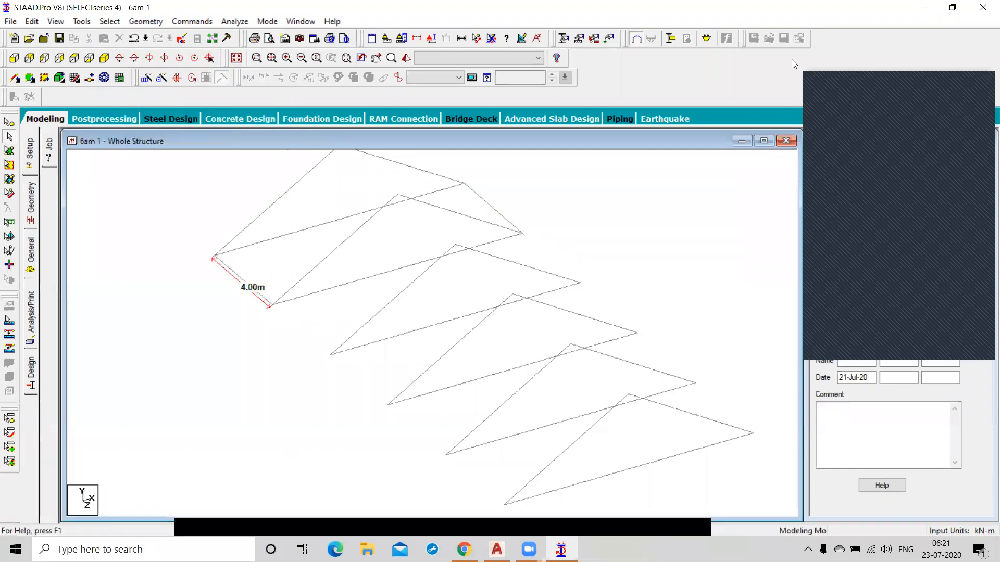
Step: Close STAAD.Pro without saving the changes to 6am 1.std and refresh the desktop
click(982, 8)
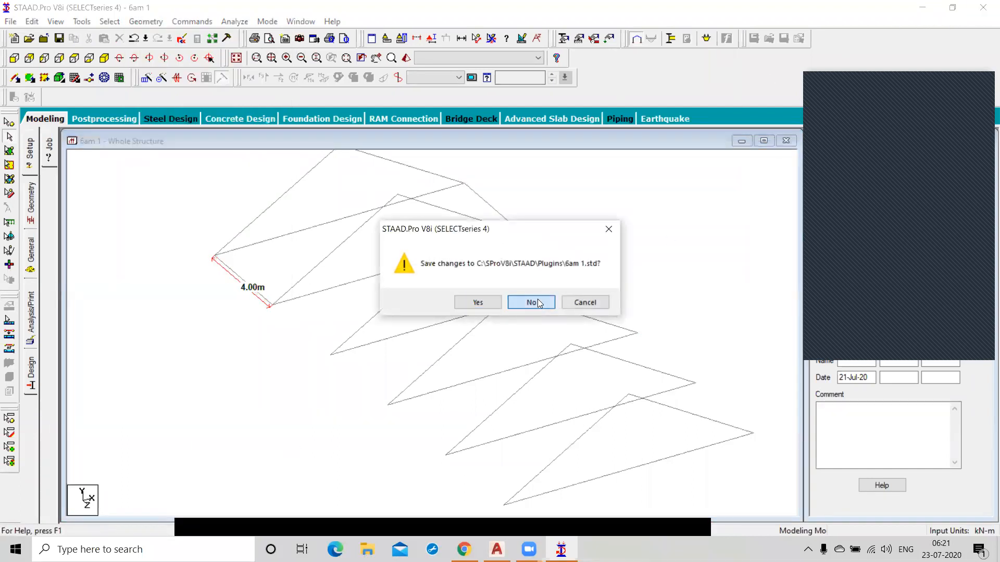
click(532, 303)
right_click(403, 258)
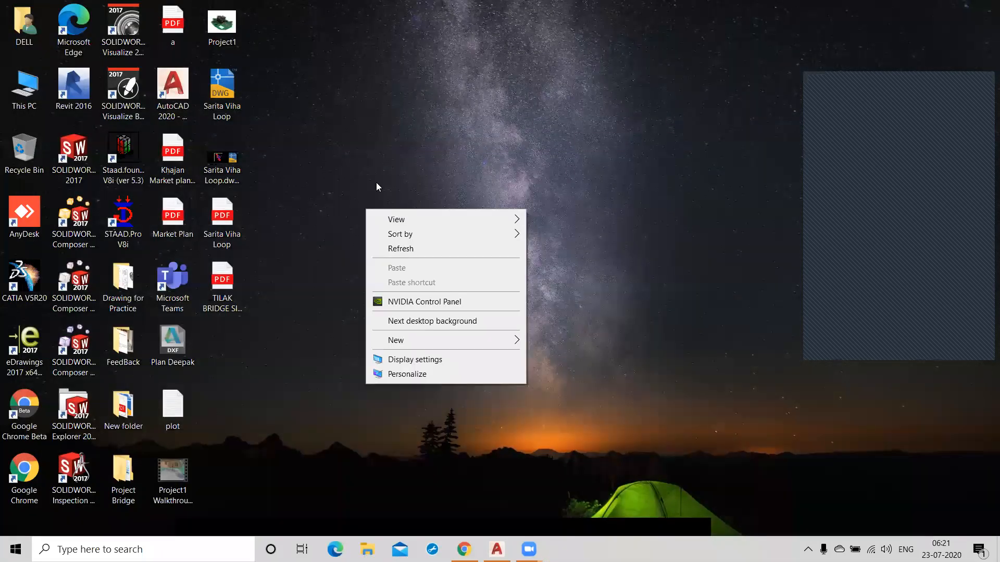
right_click(375, 168)
click(417, 207)
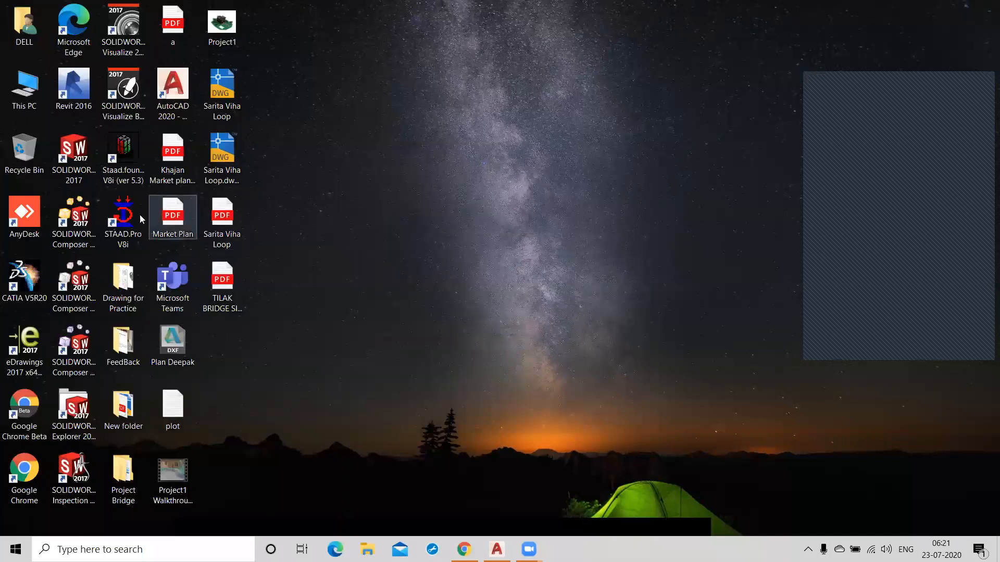
Step: Restart STAAD.Pro V8i, dismiss the startup message and reopen the recent file 6am 1
double_click(123, 219)
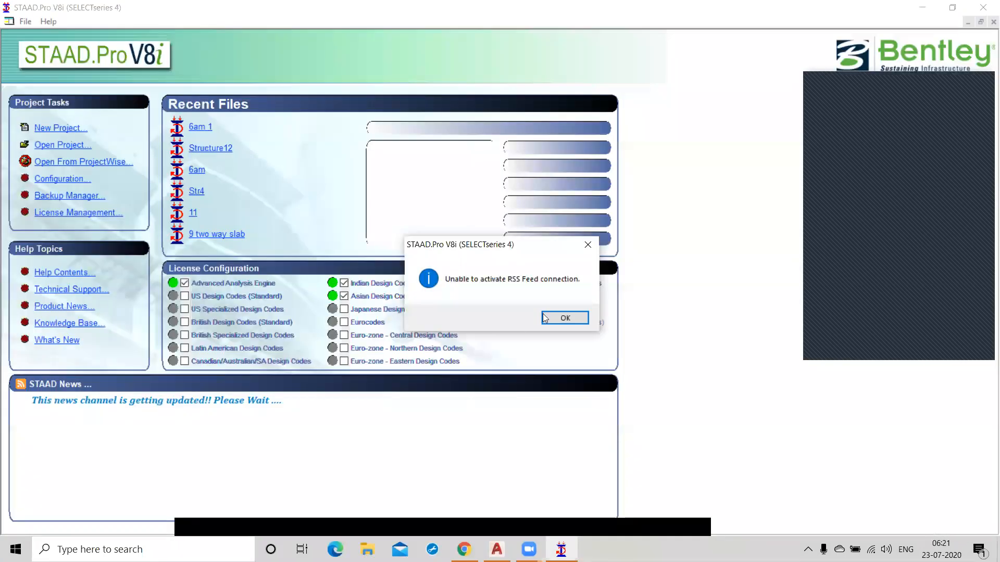
click(544, 318)
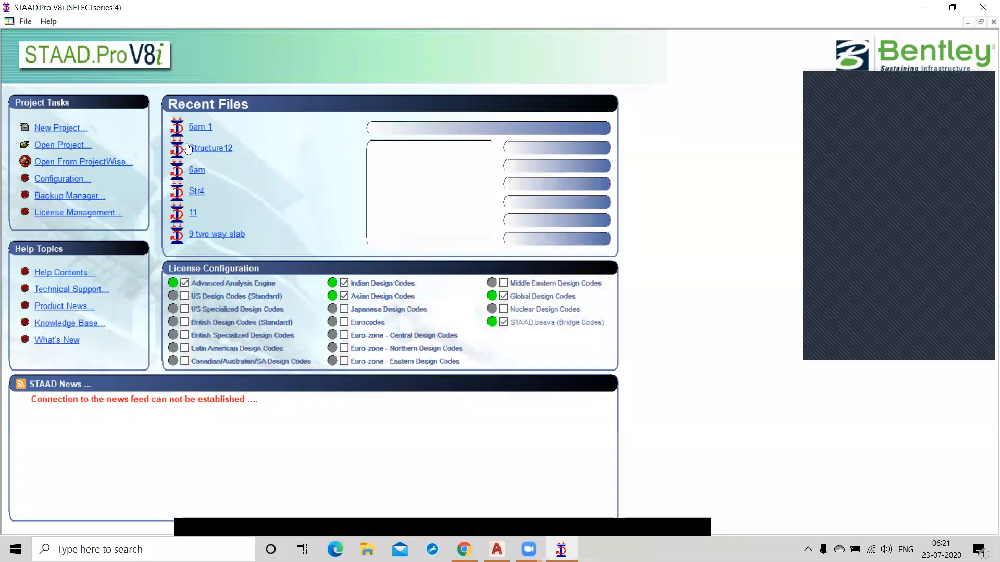
click(199, 128)
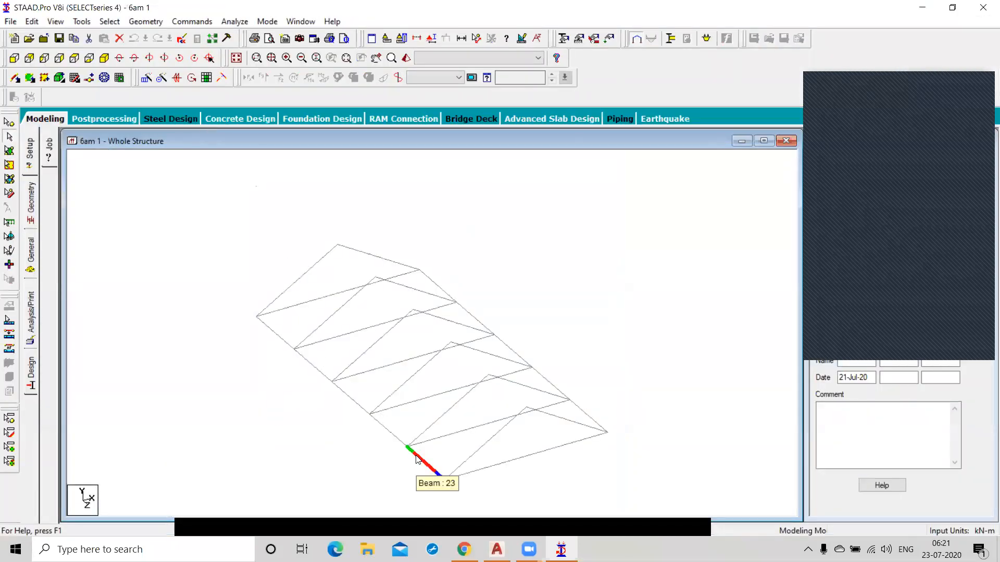
Step: Delete the four left eave beams between the second and last trusses and confirm the deletion
click(416, 456)
ctrl+click(400, 440)
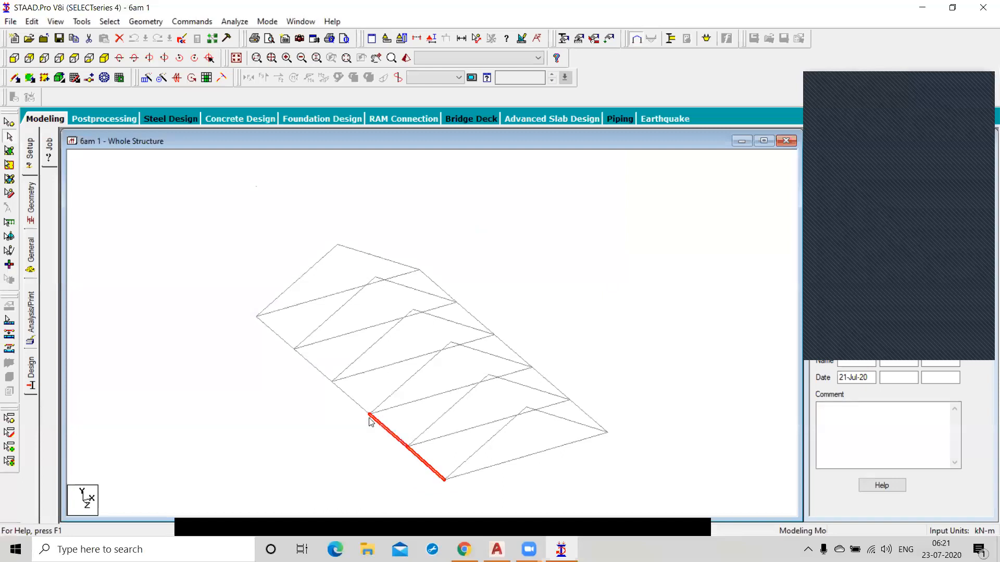
ctrl+click(345, 397)
ctrl+click(314, 371)
key(Delete)
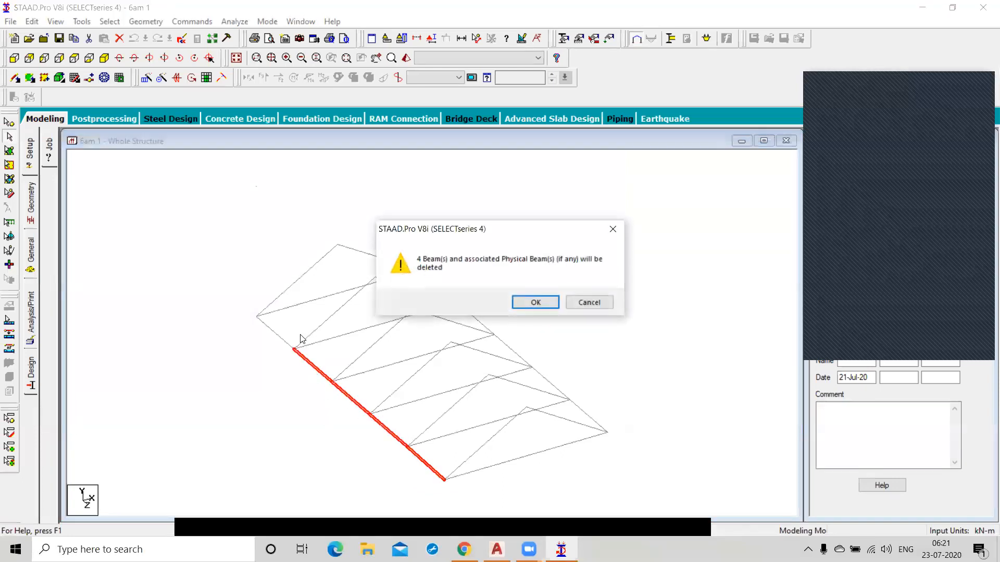
click(535, 302)
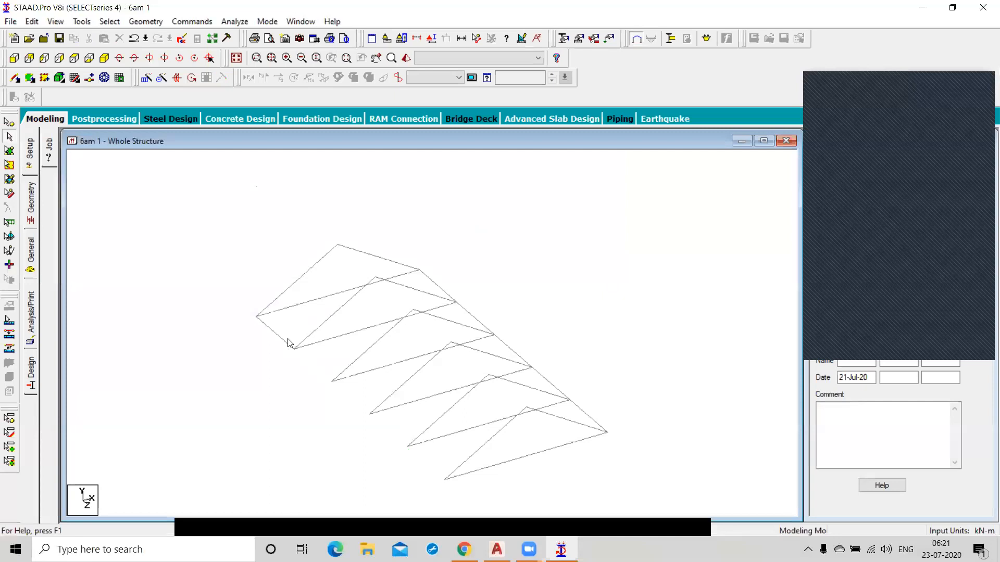
Step: Stretch the left eave member between the first two trusses through a distance of 3 m from its end node
click(285, 341)
click(146, 23)
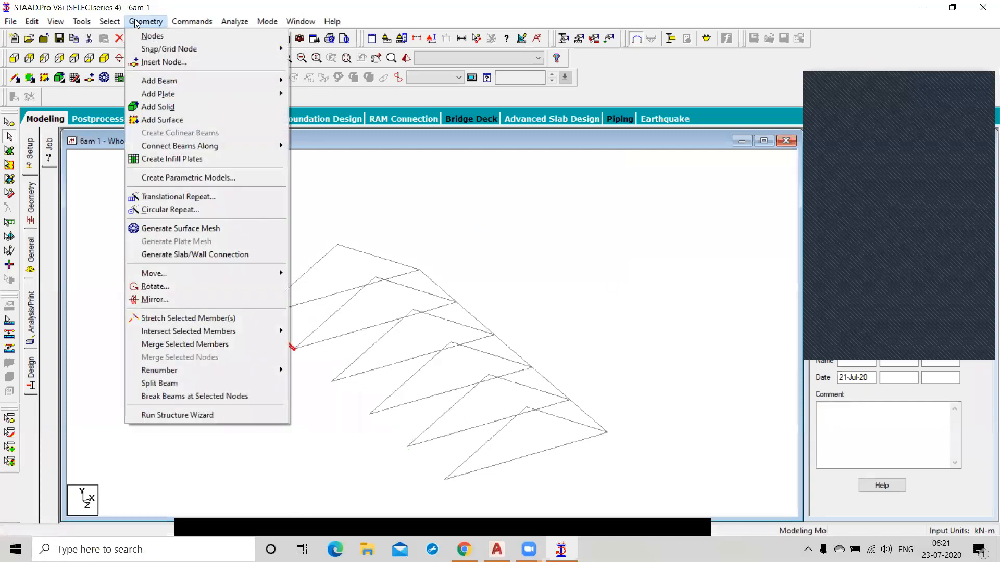
click(172, 315)
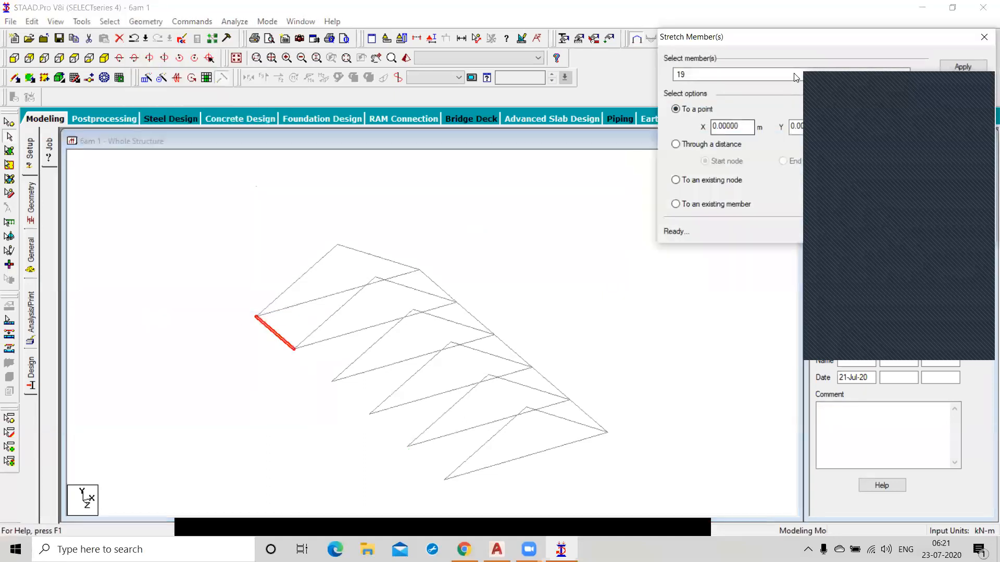
drag(784, 43, 439, 42)
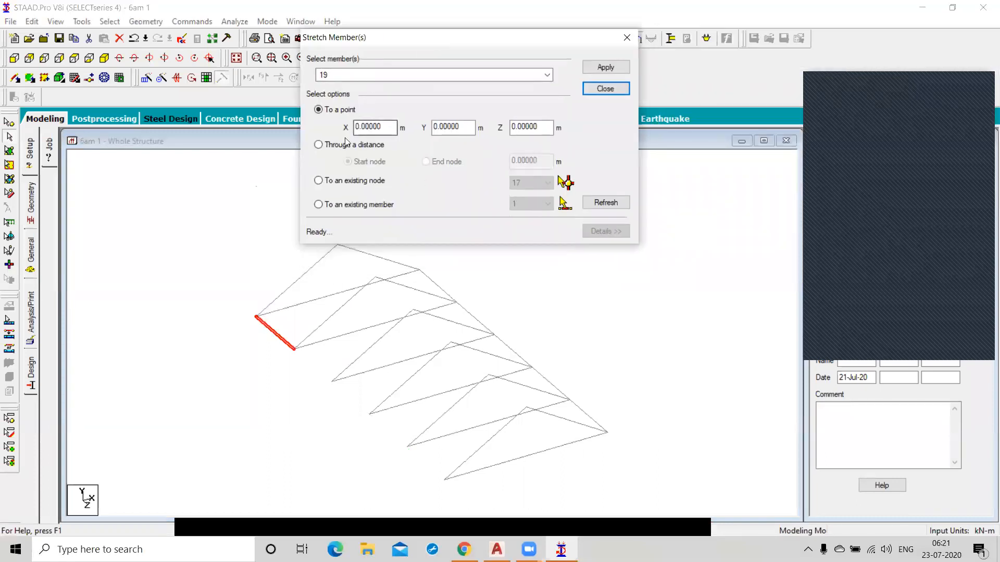
click(319, 146)
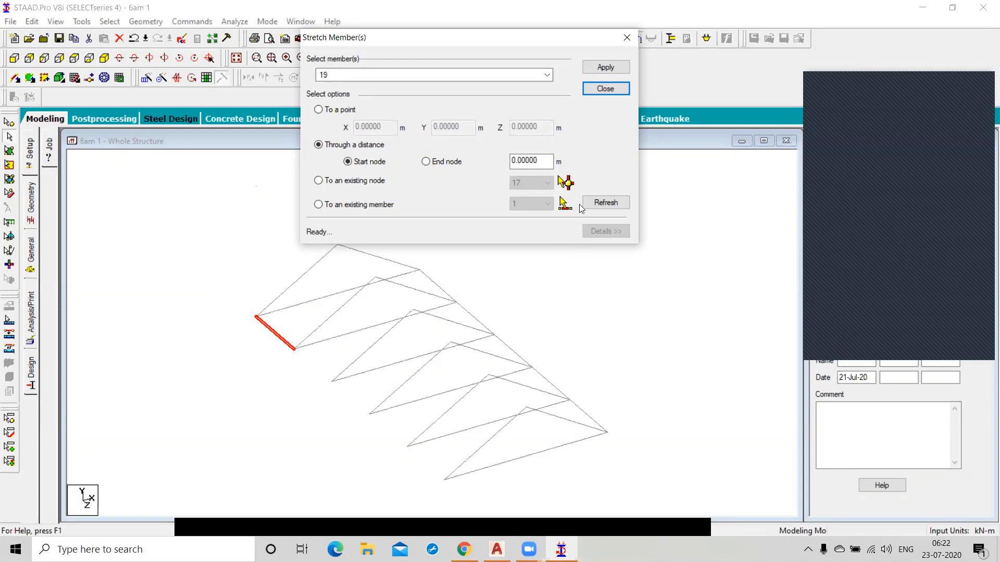
click(548, 160)
drag(549, 160, 490, 166)
click(427, 162)
drag(548, 156, 491, 162)
text(3)
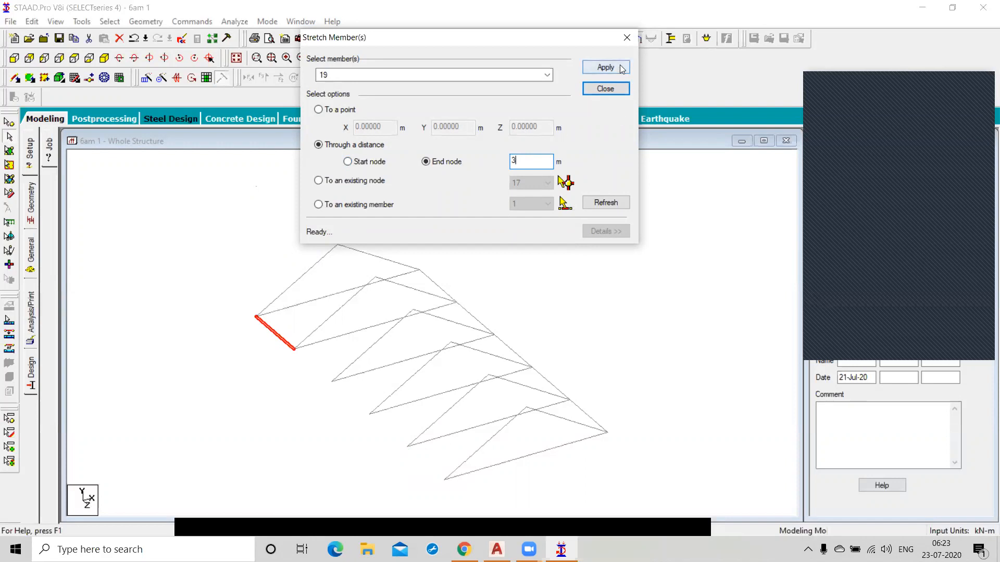
click(603, 69)
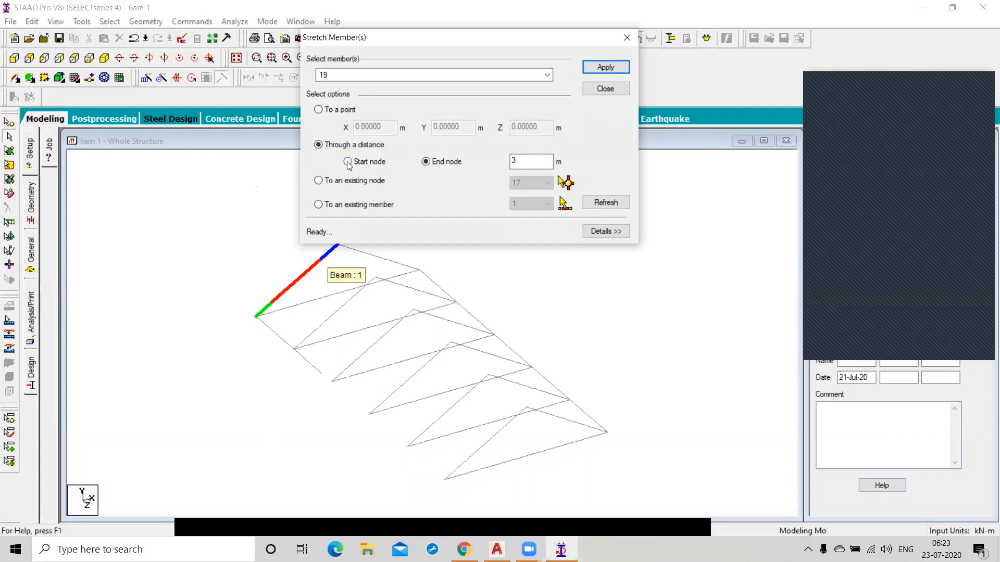
Step: Stretch the left eave member between the first two trusses through a distance of 3 m from its start node
click(281, 341)
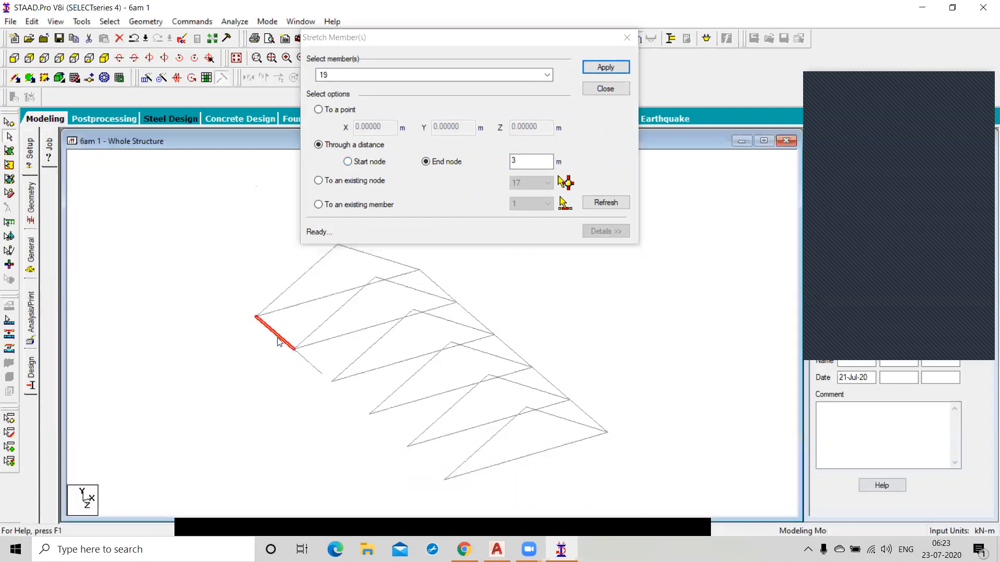
click(348, 162)
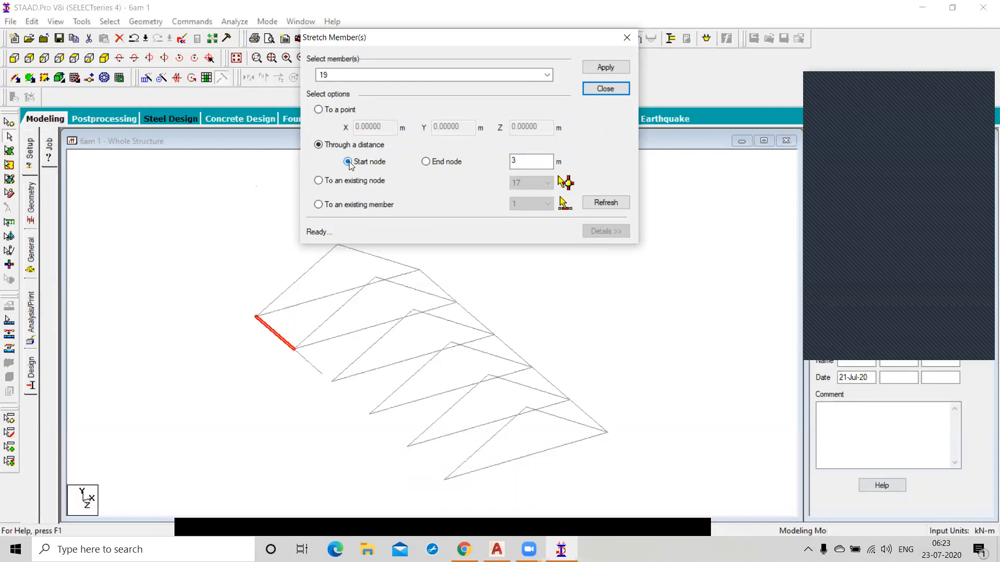
click(619, 67)
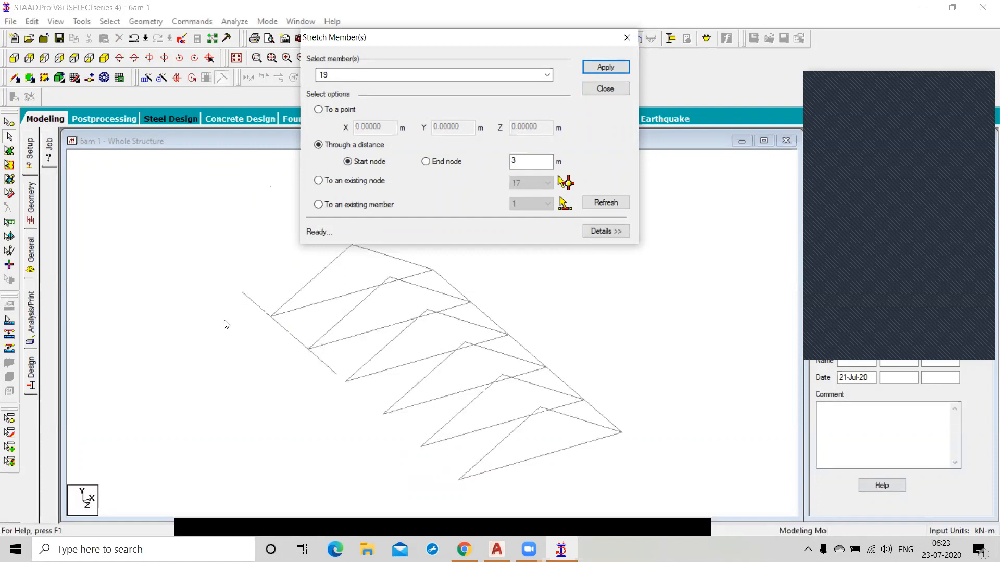
Step: Delete the 3 m member projecting beyond the first truss together with its orphan node
click(257, 305)
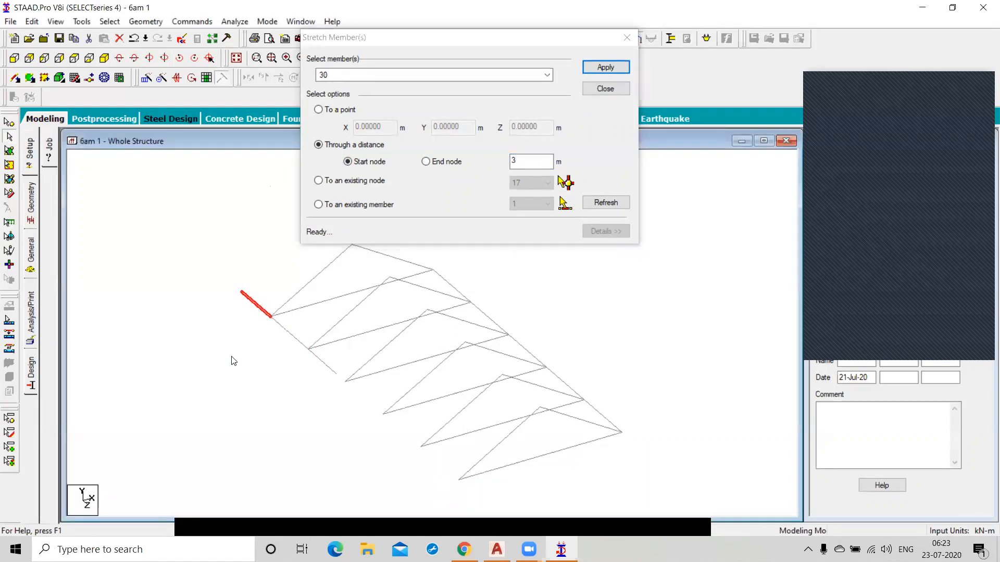
key(Delete)
click(538, 301)
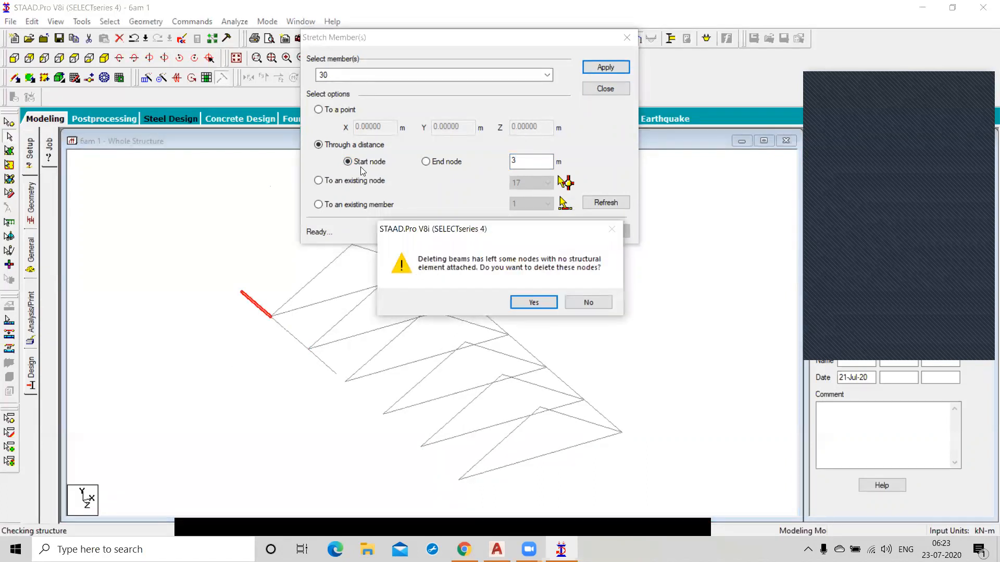
click(548, 301)
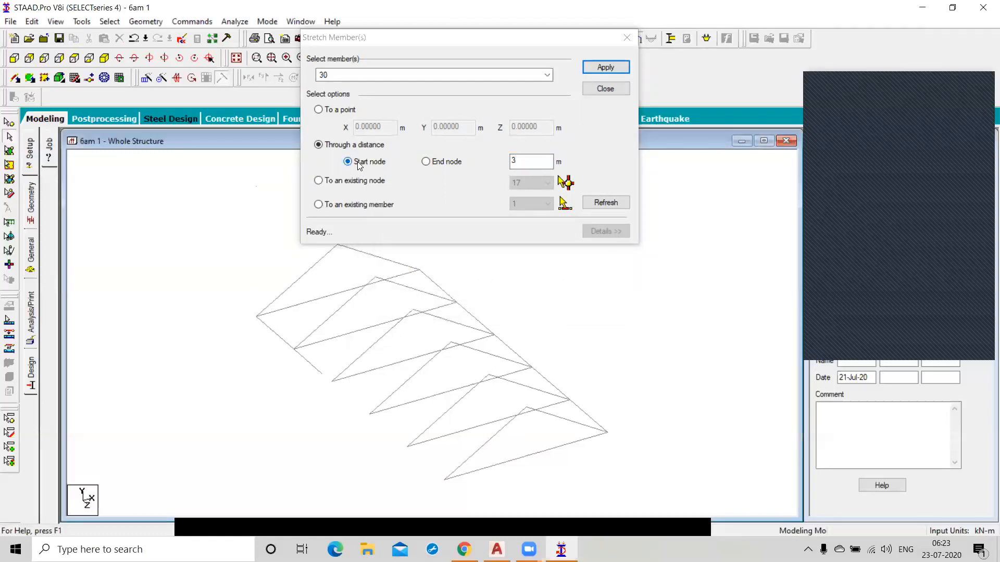
Step: Set the stretch option to an existing node and check the node numbers in the list and on the model
click(322, 184)
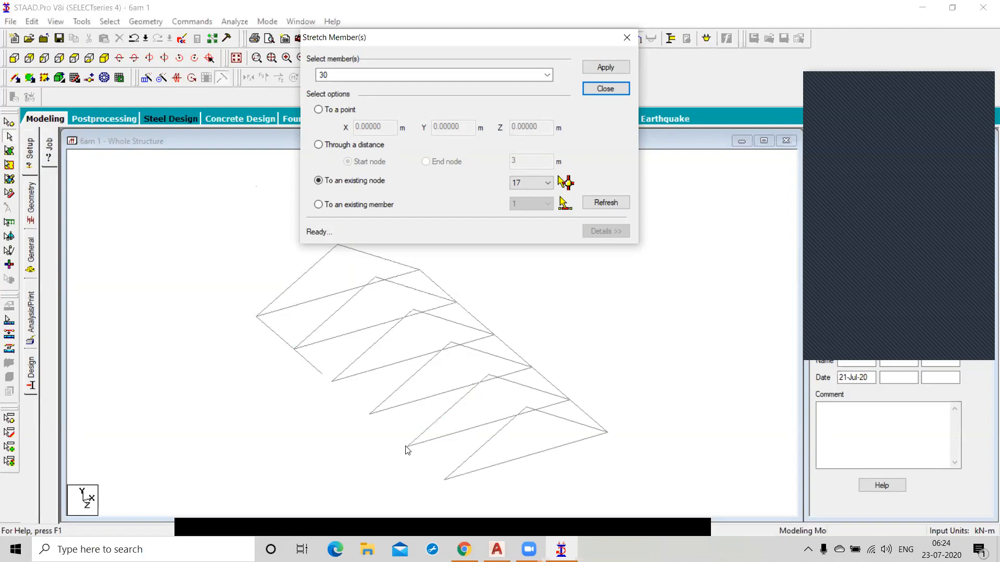
click(548, 181)
click(546, 186)
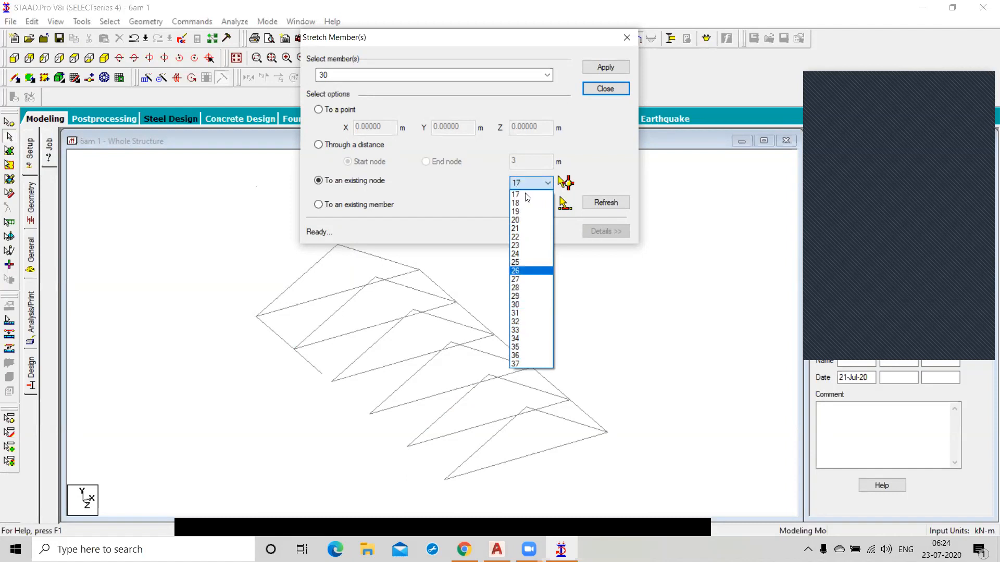
click(625, 294)
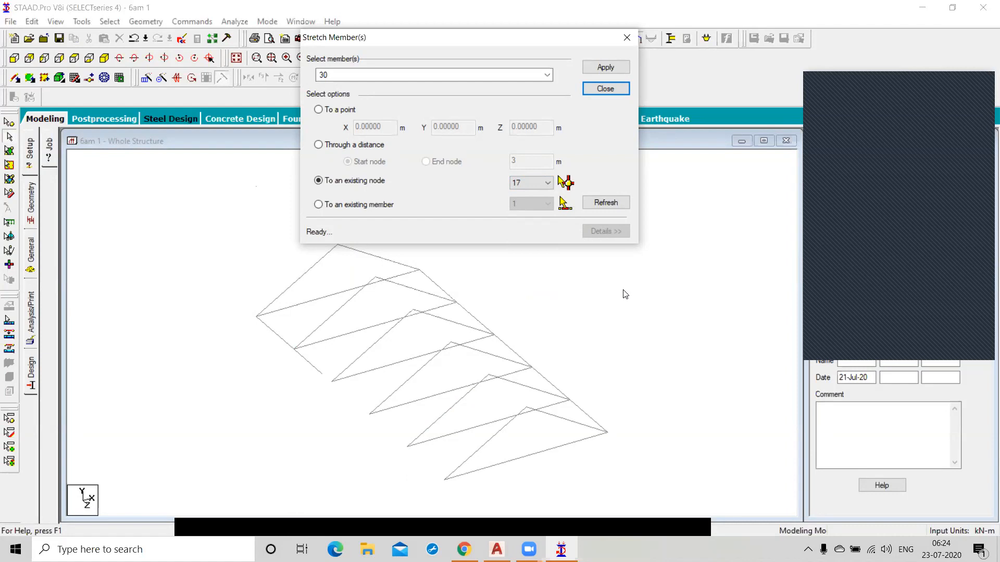
click(631, 299)
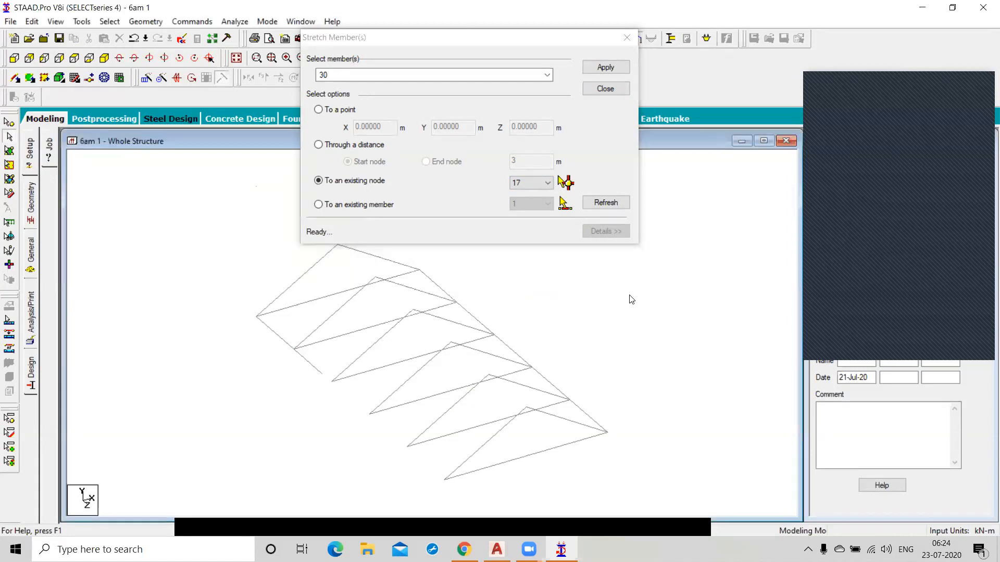
key(shift+n)
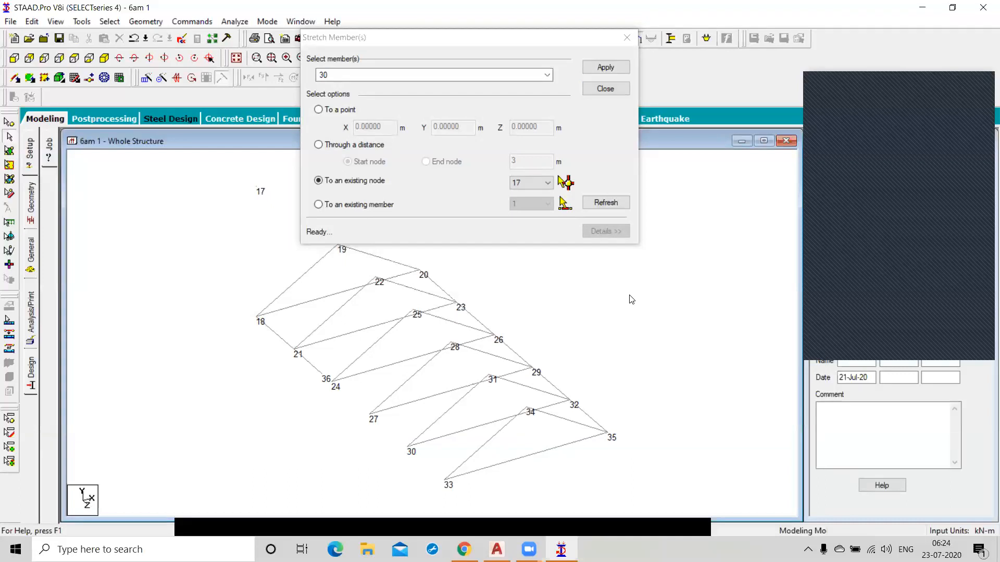
key(shift+n)
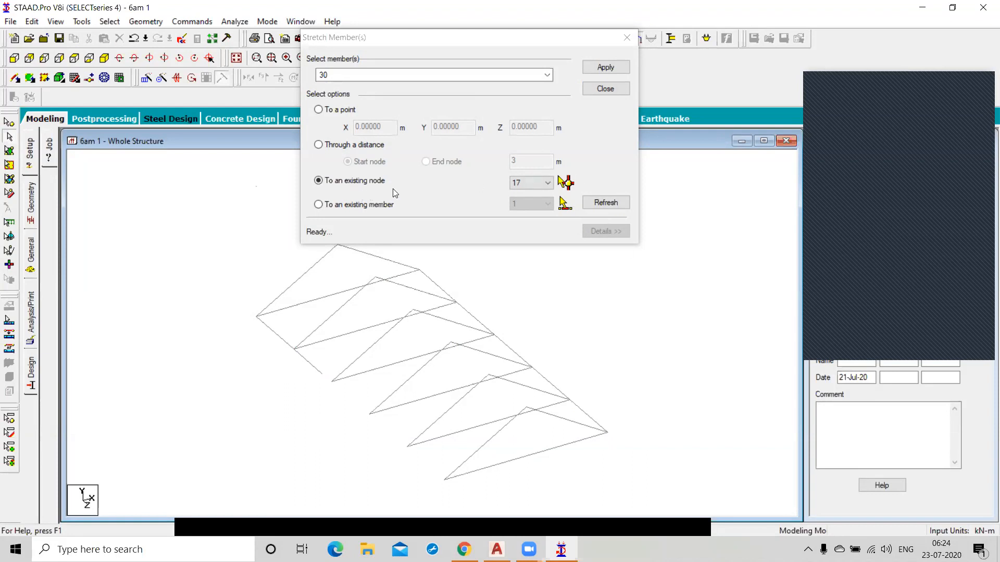
Step: Stretch the 3 m left eave member beyond the second truss to existing node 30 at the fifth truss's left end
click(571, 185)
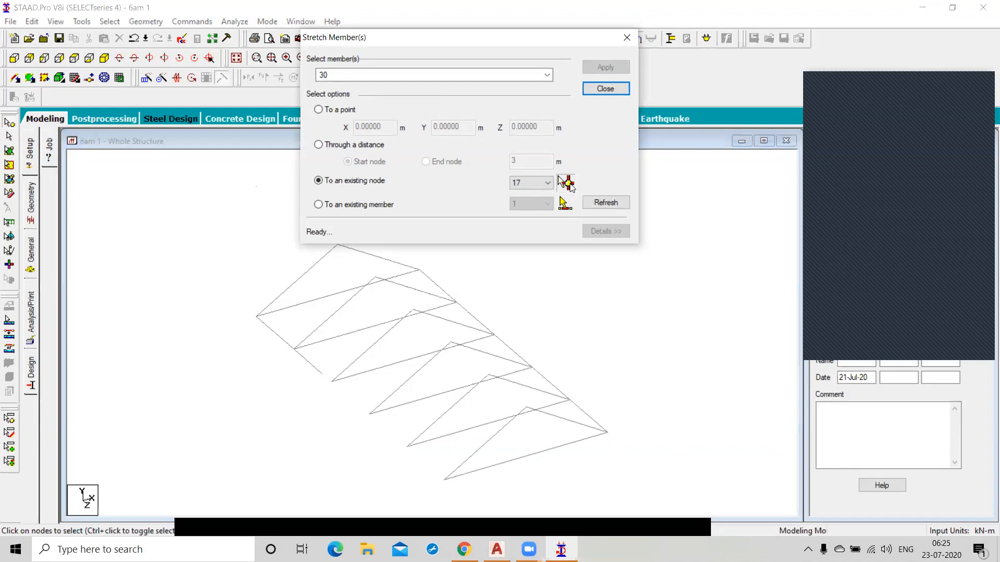
click(407, 447)
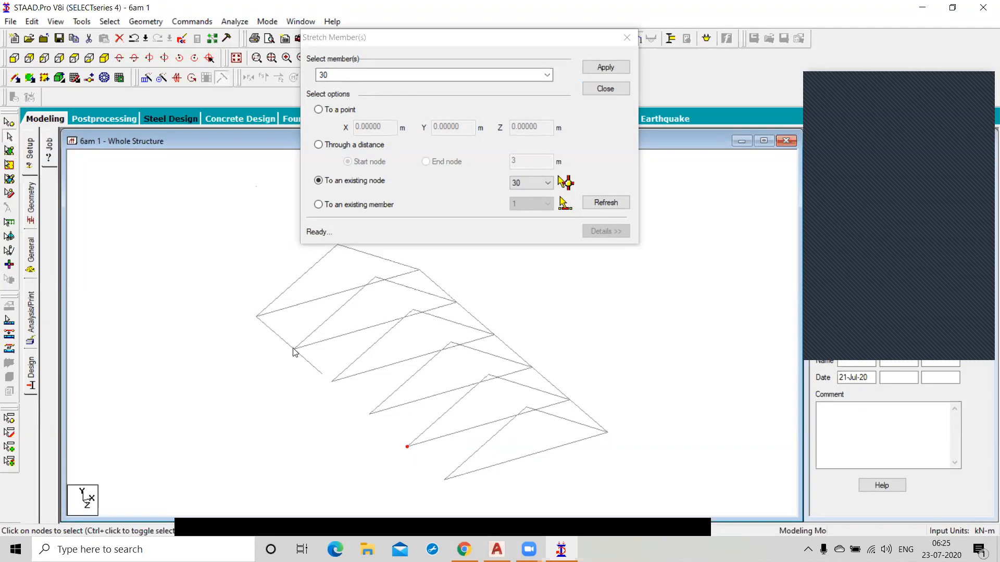
click(308, 362)
click(607, 67)
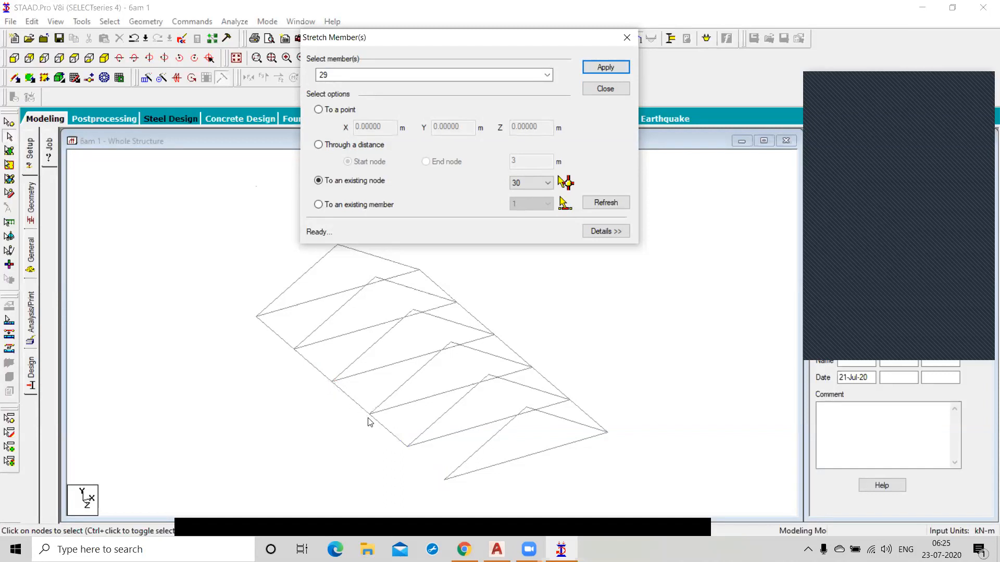
Step: Check the extent of the stretched left eave member, declining the auto save, and undo its stretch to node 30
click(317, 375)
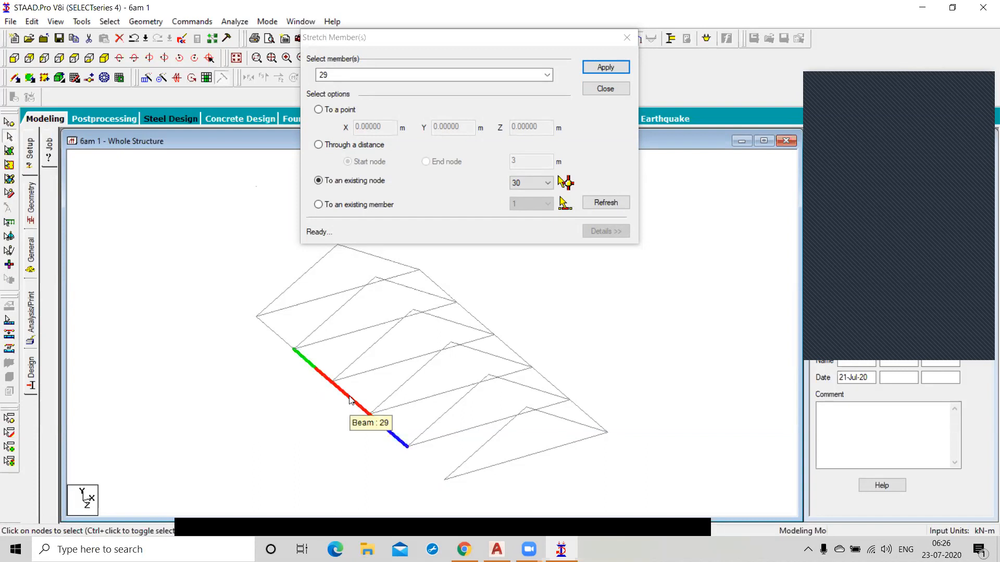
click(277, 334)
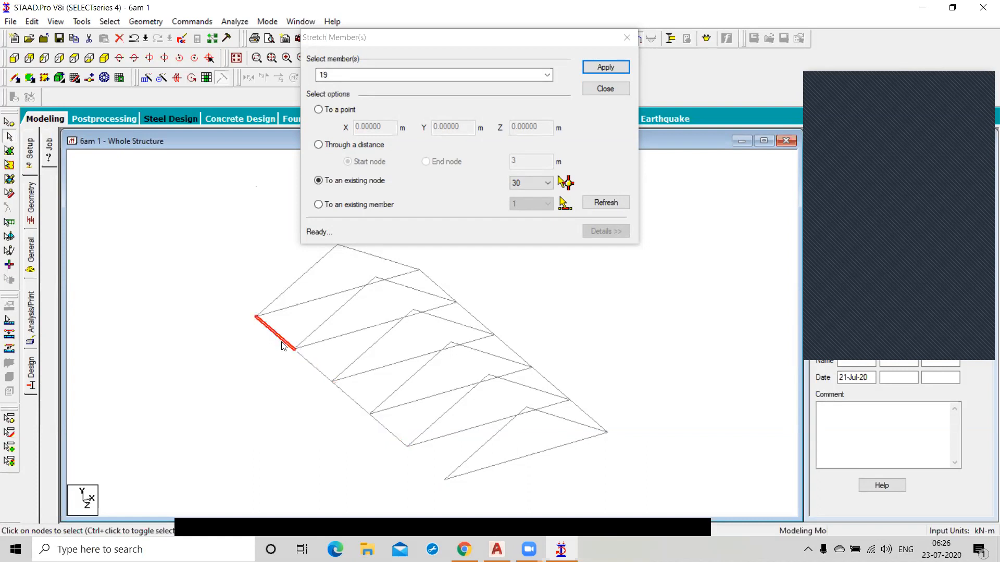
click(294, 353)
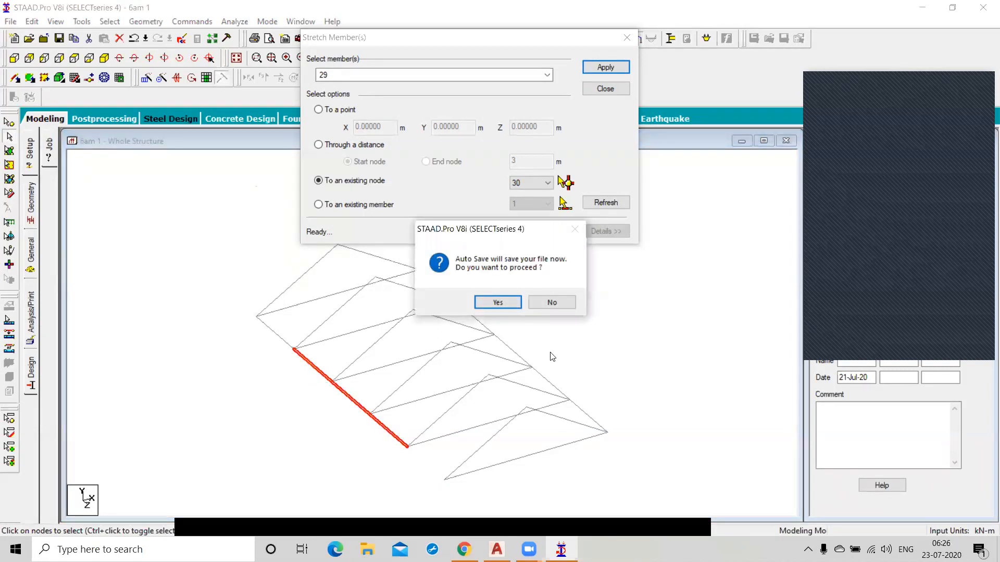
click(552, 303)
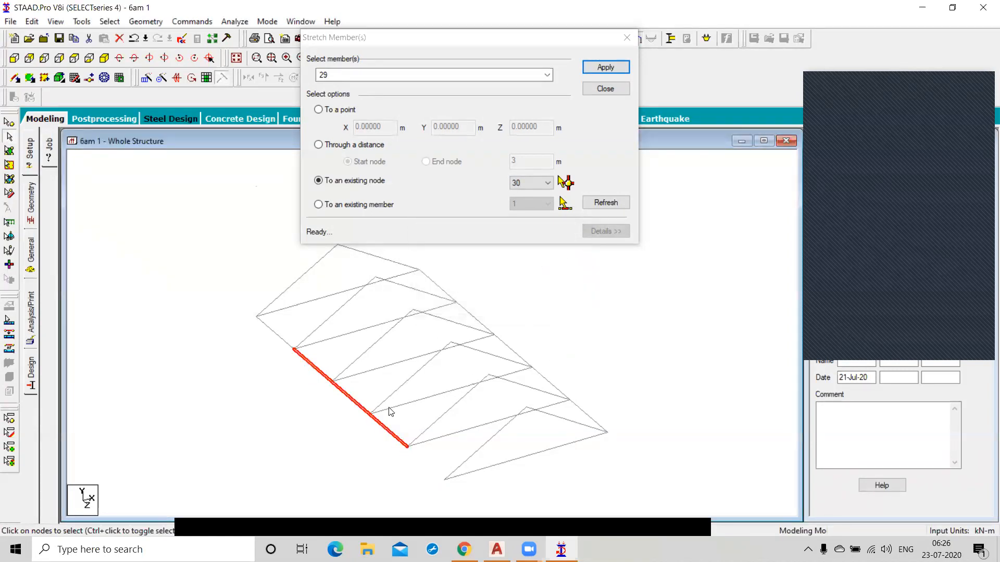
click(281, 382)
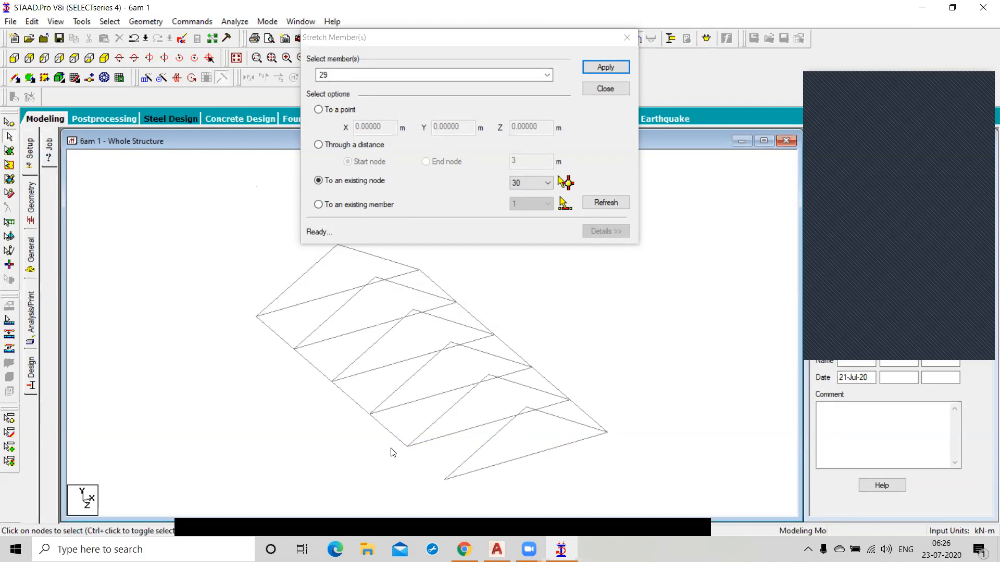
key(ctrl+z)
Step: Set the stretch option to an existing member and check the member numbers in the list and on the model
click(318, 205)
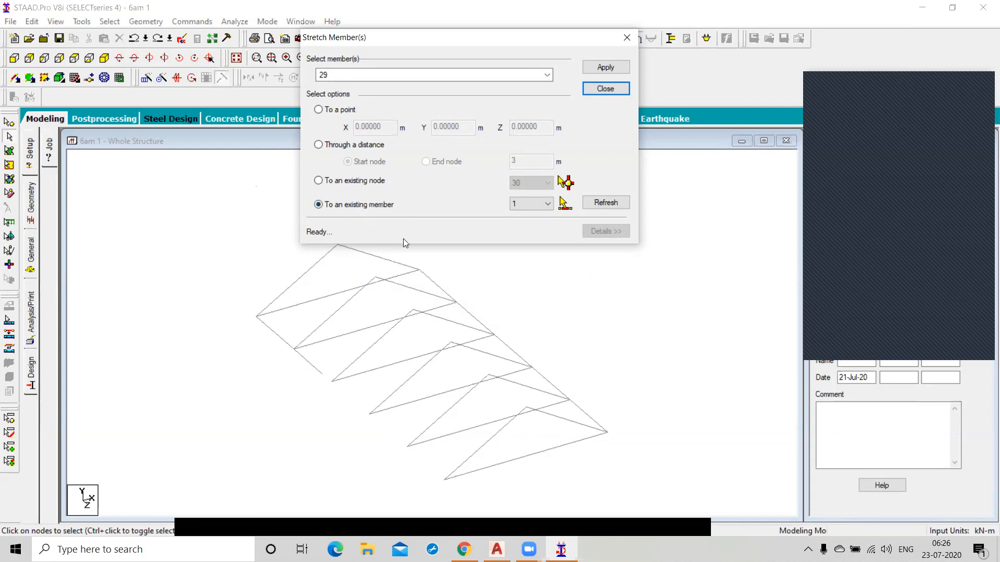
click(543, 205)
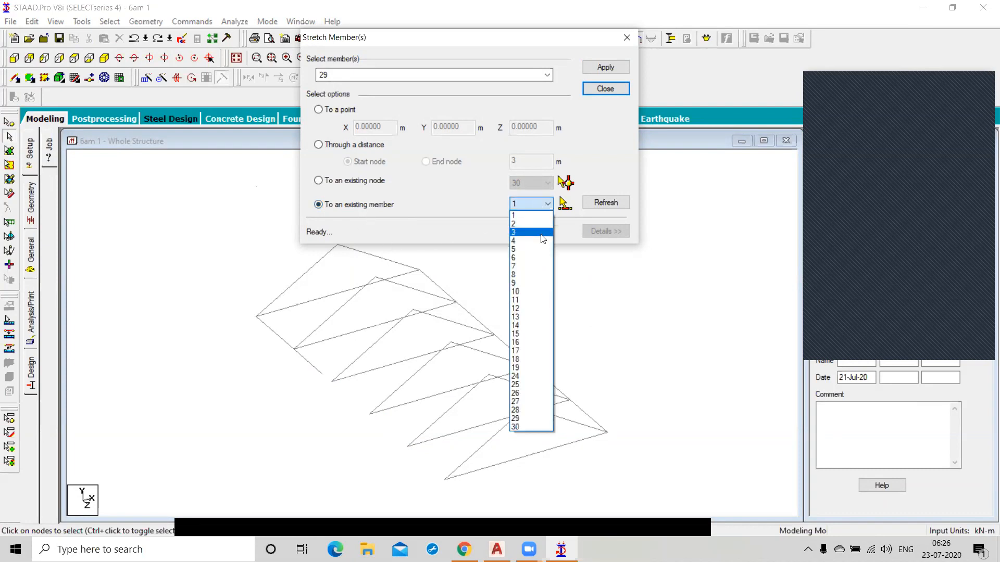
click(626, 324)
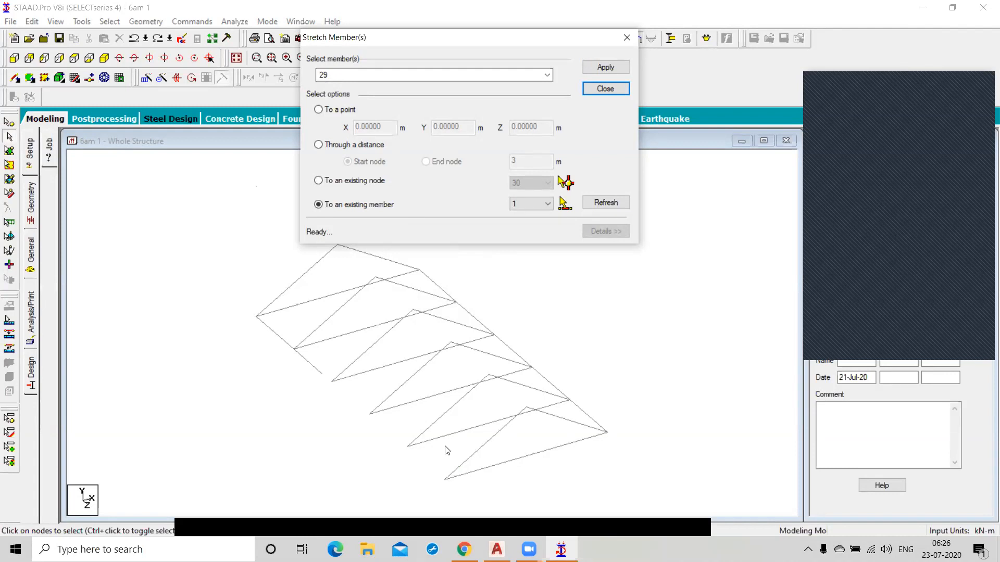
click(658, 394)
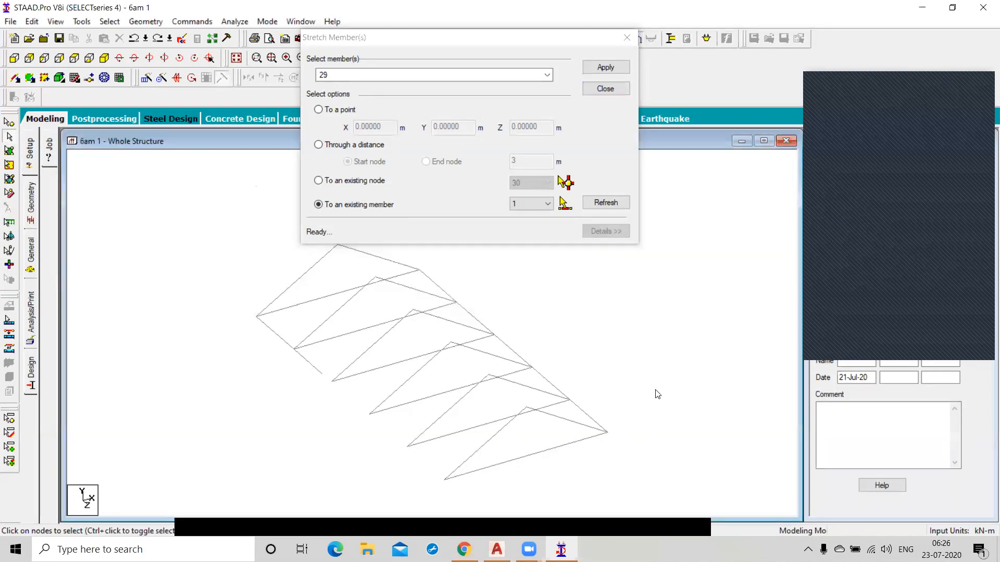
key(shift+b)
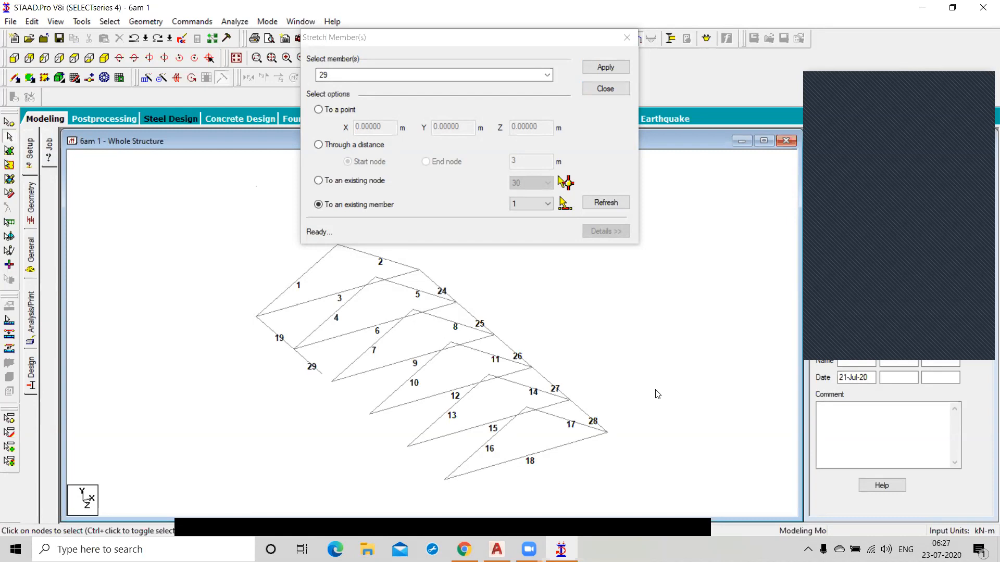
key(shift+b)
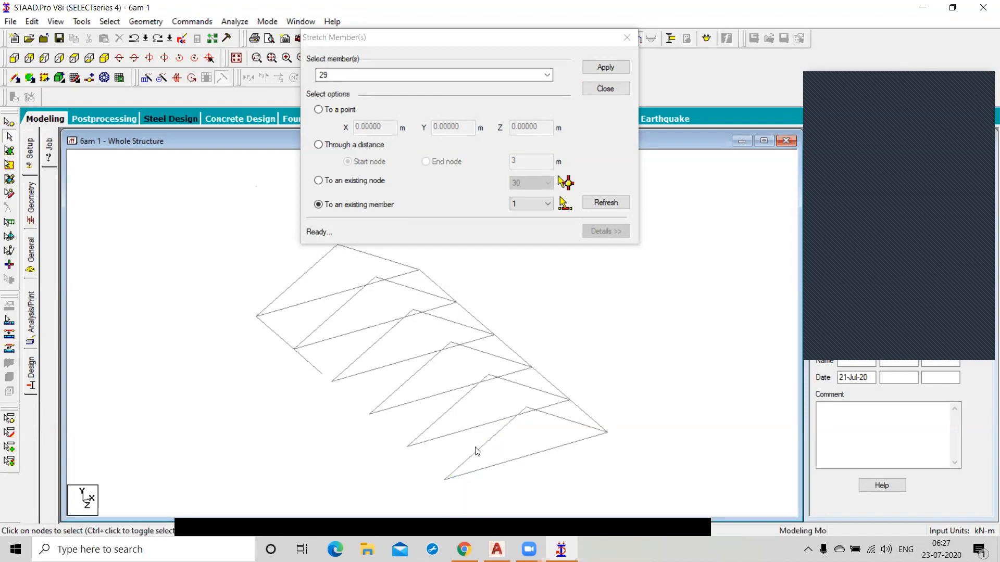
Step: Stretch the 3 m left eave member beyond the second truss to existing member 16, the last truss's left rafter, and close the stretch settings
click(501, 434)
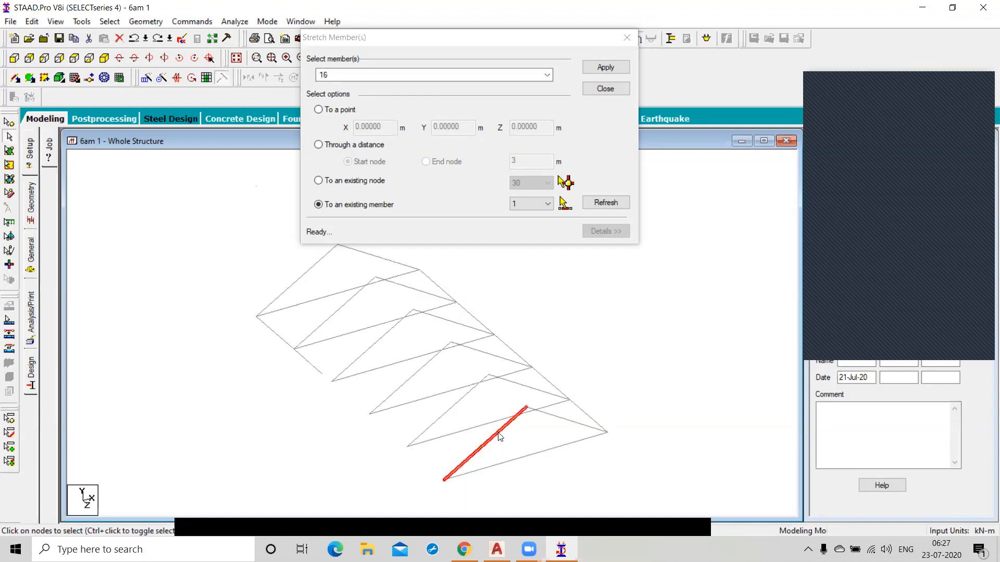
click(486, 467)
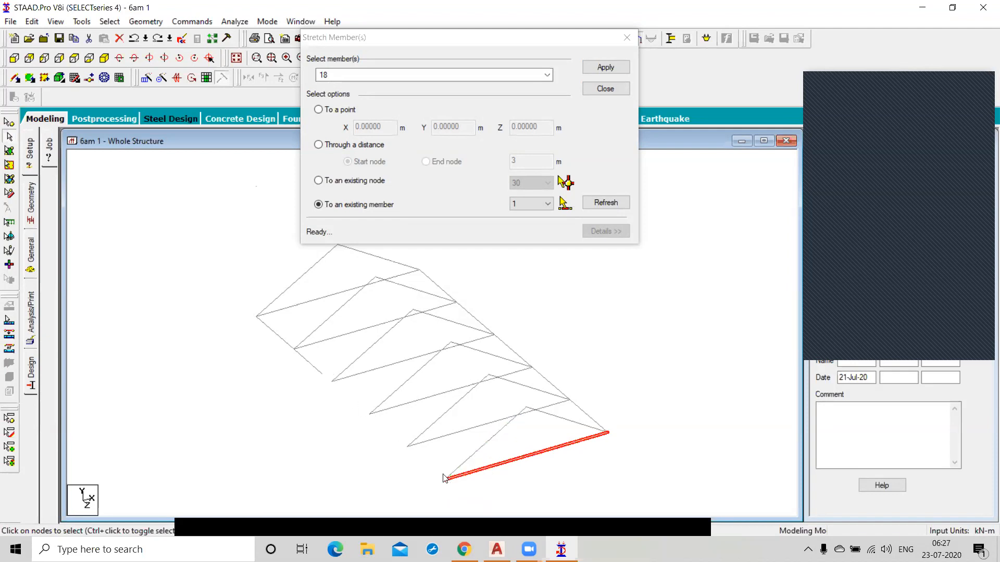
click(317, 370)
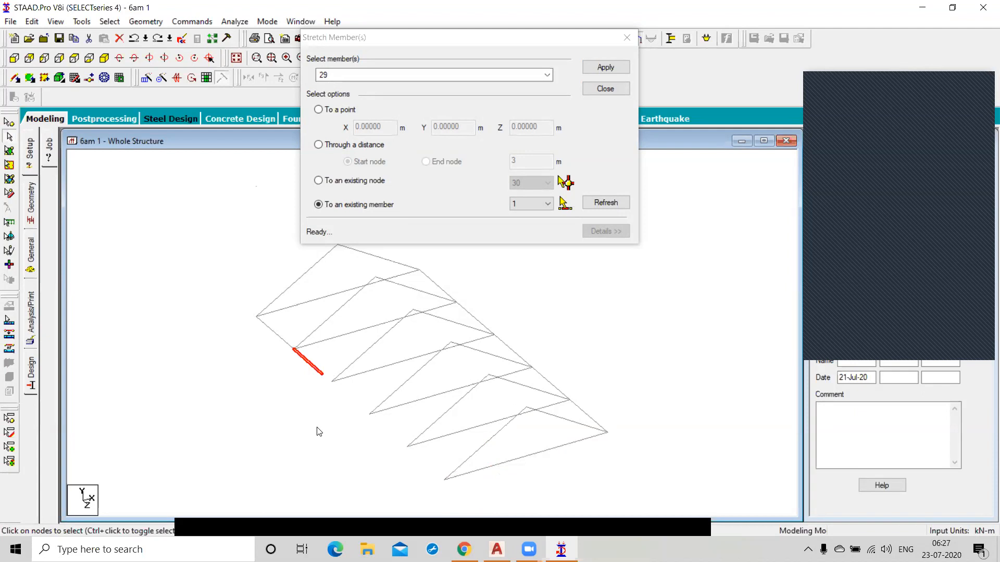
click(564, 205)
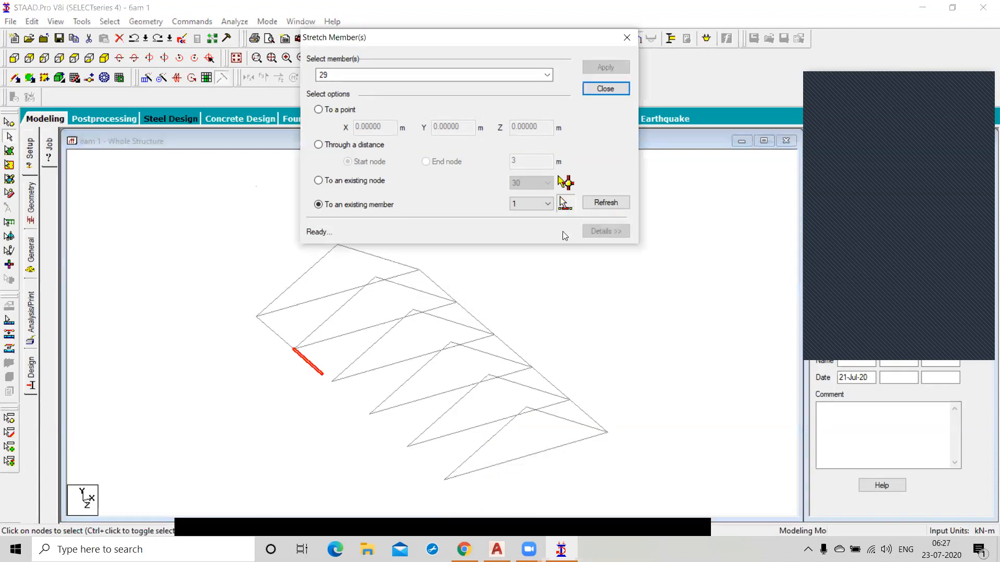
click(470, 462)
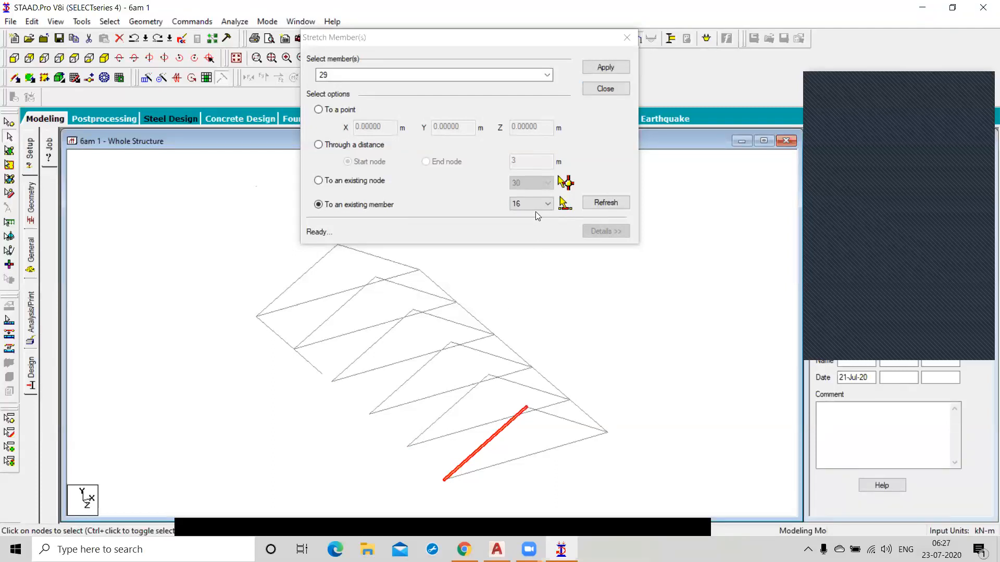
click(602, 68)
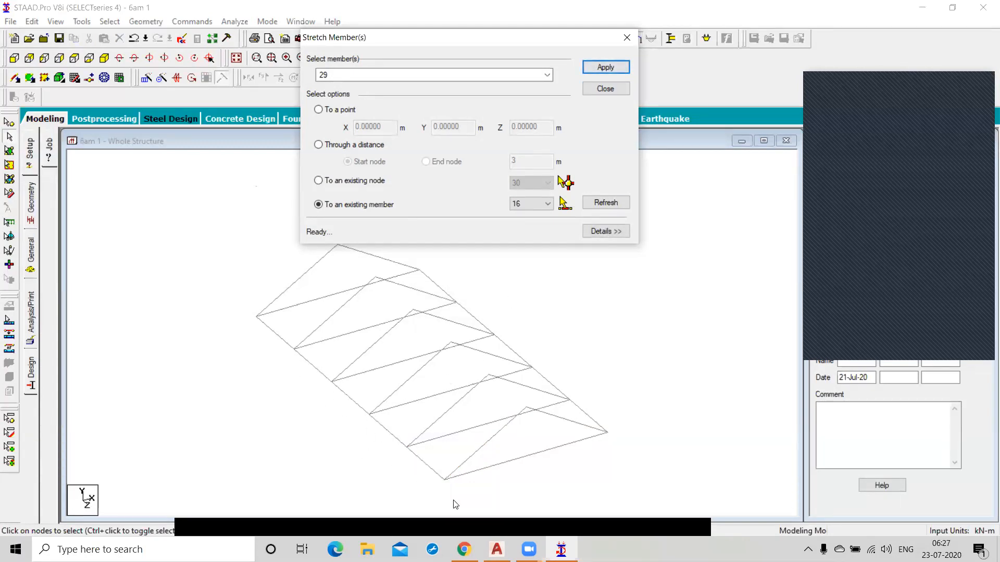
click(618, 87)
Step: Break the stretched left eave member at the left-end nodes of the third, fourth and fifth trusses
click(352, 401)
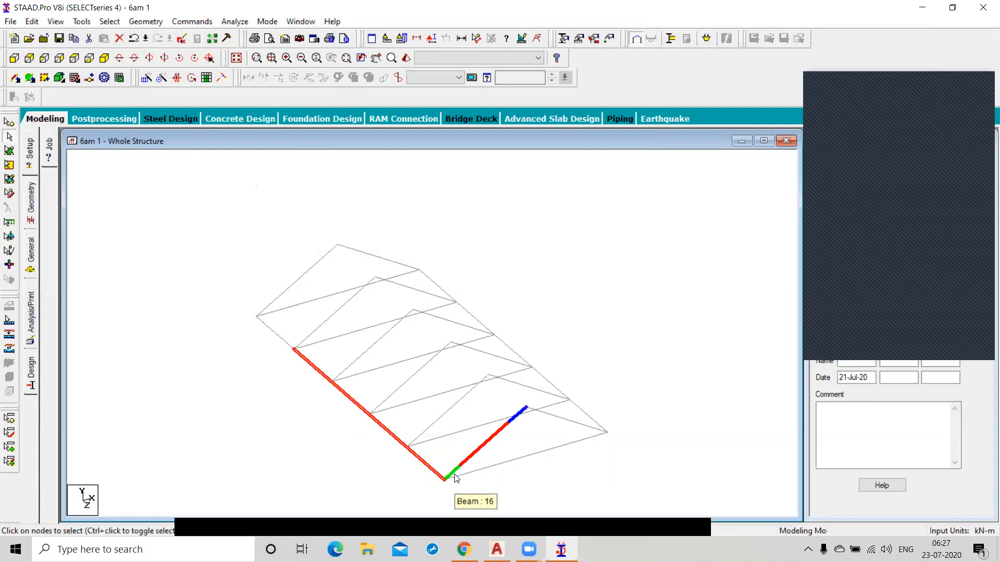
click(262, 394)
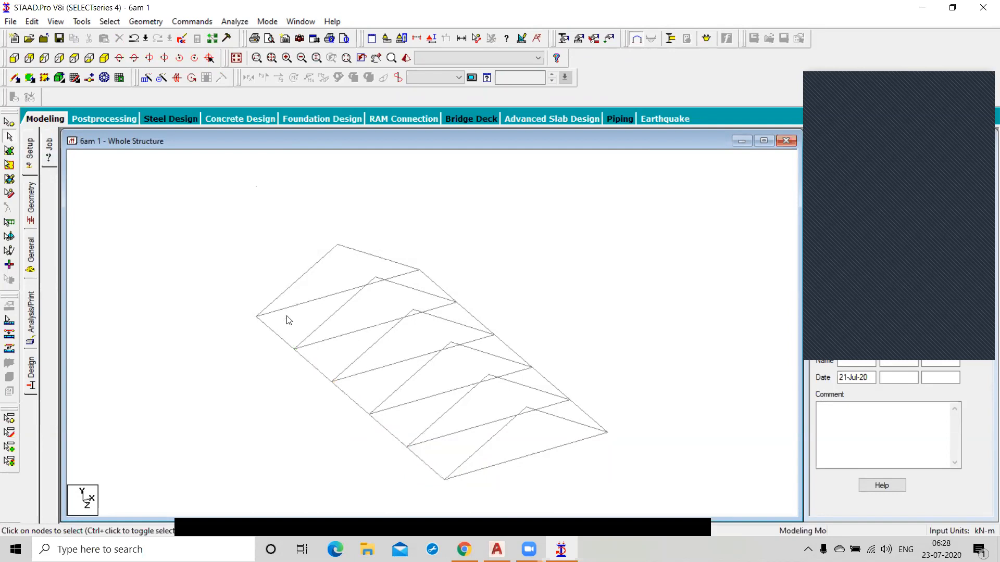
click(10, 124)
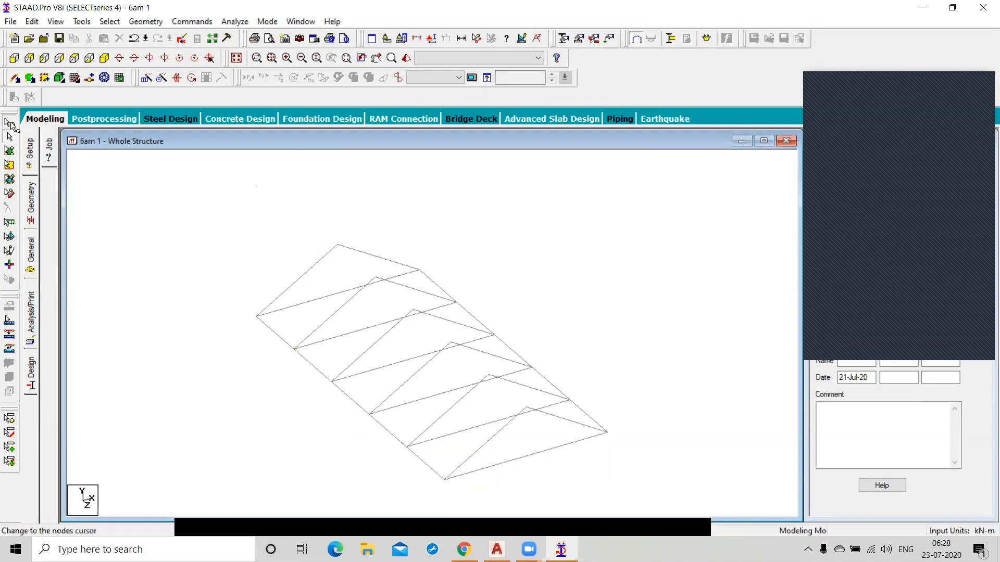
click(332, 383)
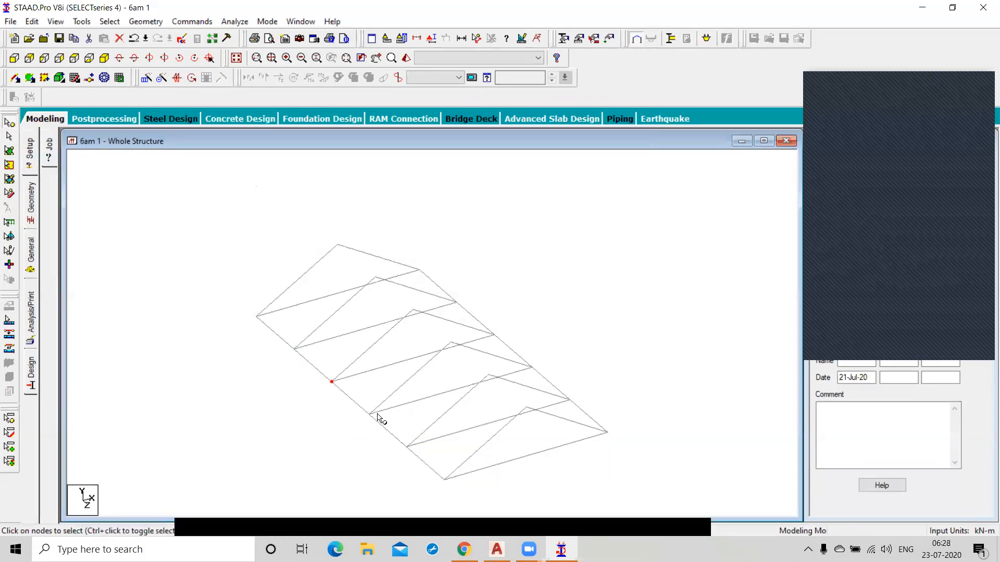
ctrl+click(370, 415)
ctrl+click(406, 446)
click(161, 20)
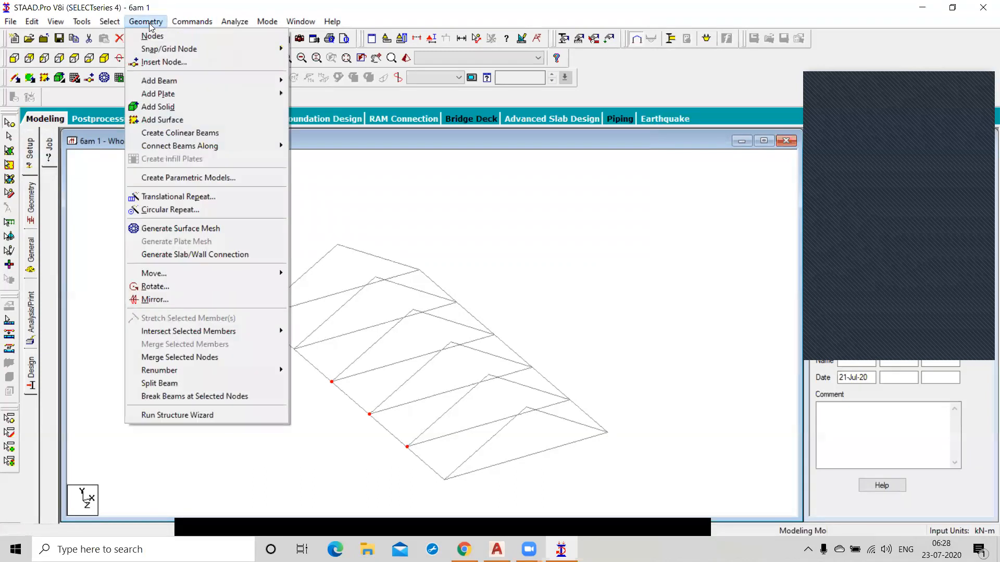
click(208, 398)
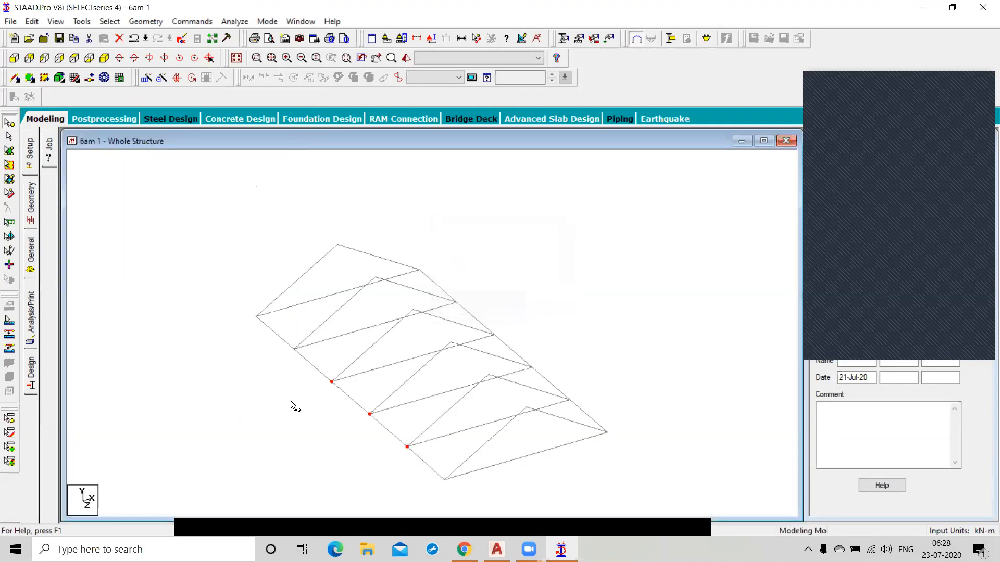
Step: Examine each left eave segment between the second and sixth trusses to see how the member was broken
click(9, 136)
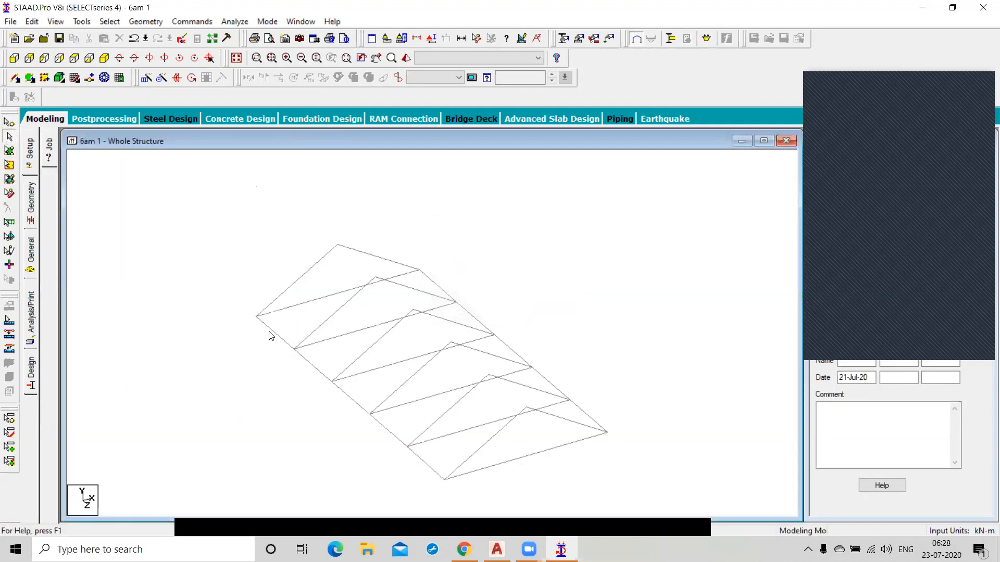
click(315, 368)
click(353, 401)
click(387, 430)
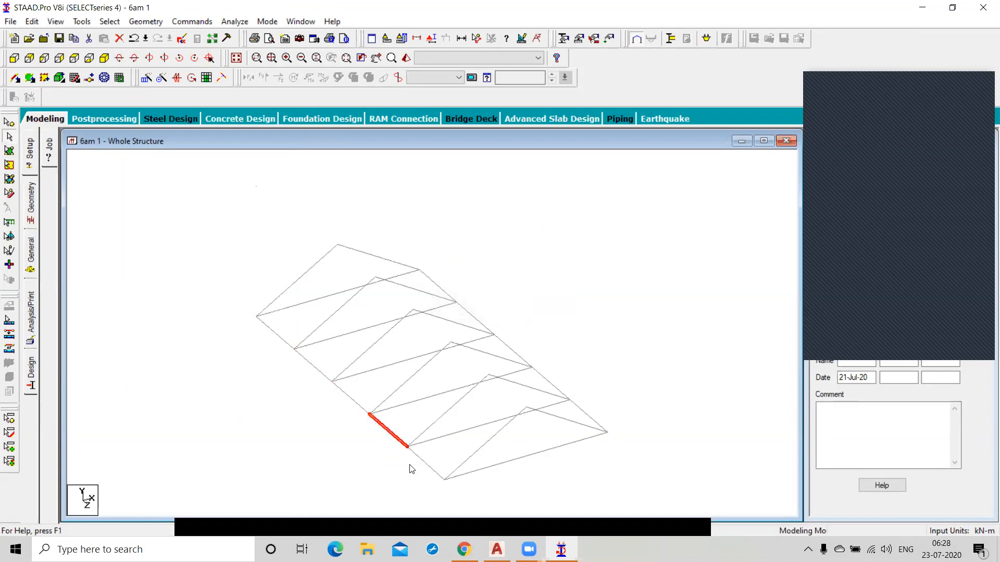
click(315, 370)
click(355, 403)
click(386, 430)
click(425, 464)
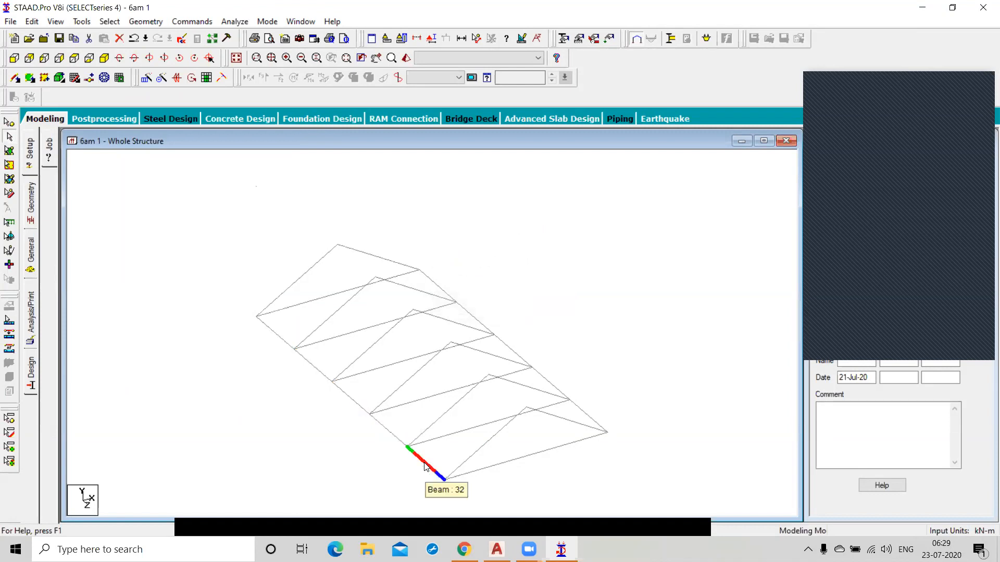
click(314, 367)
click(342, 389)
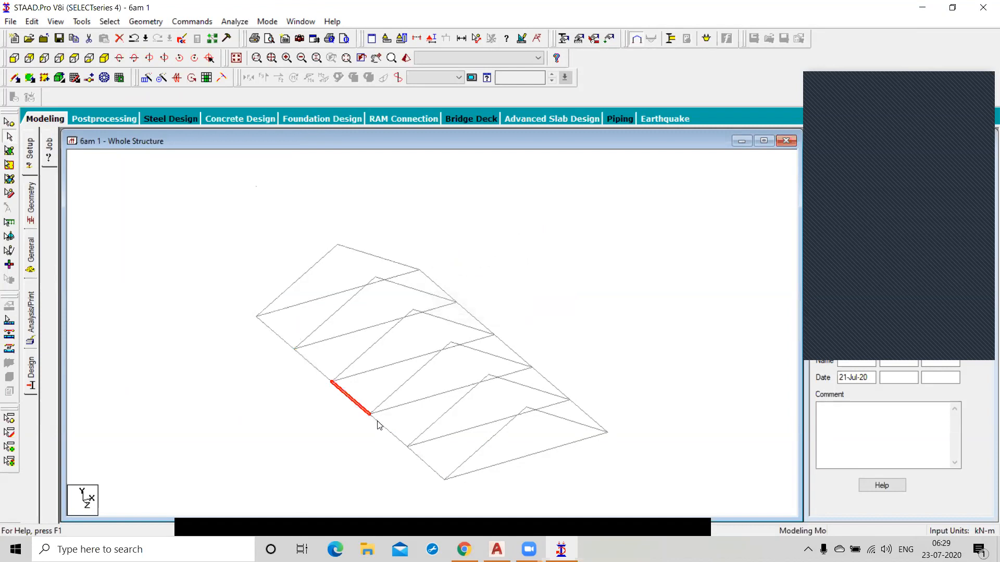
click(379, 424)
click(414, 457)
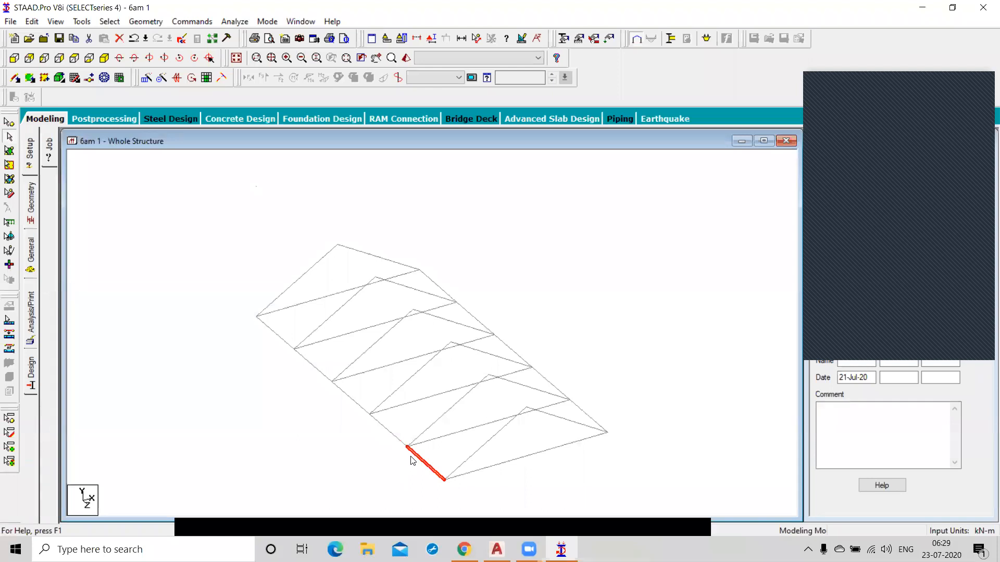
click(328, 380)
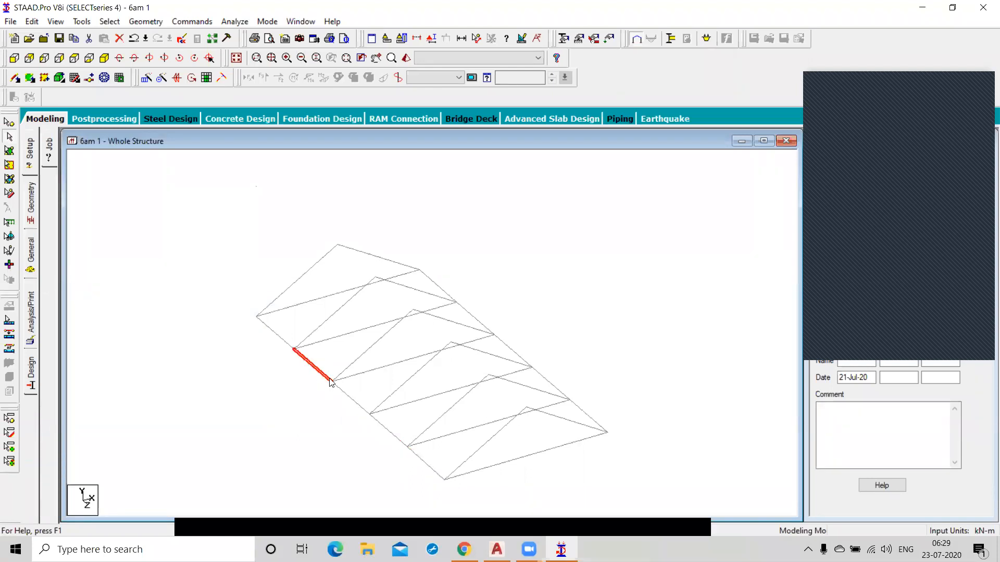
click(358, 406)
click(387, 433)
click(423, 460)
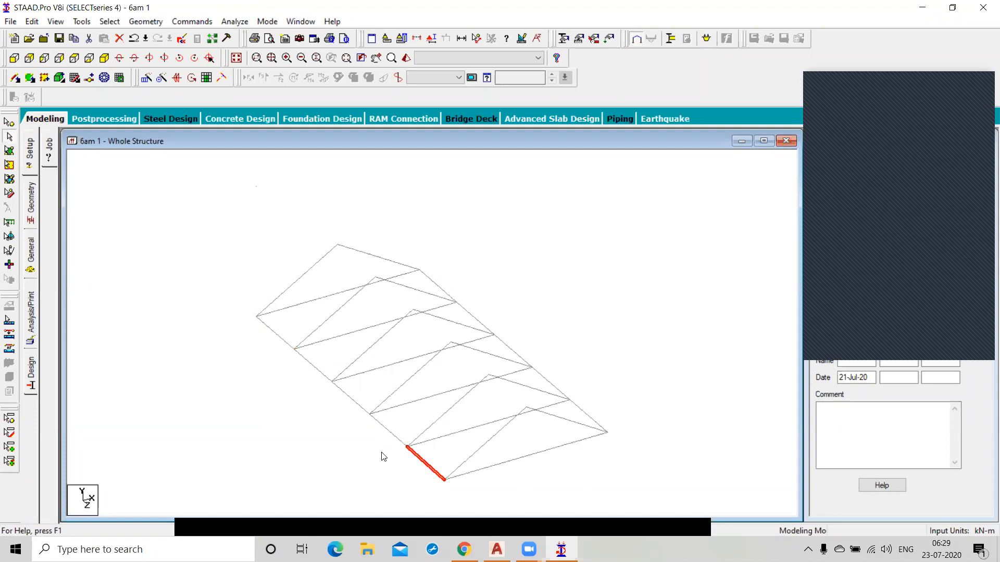
Step: Undo the eave member breaks at the fourth and fifth trusses and select the member running from the third to the last truss
key(ctrl+z)
click(382, 453)
click(378, 424)
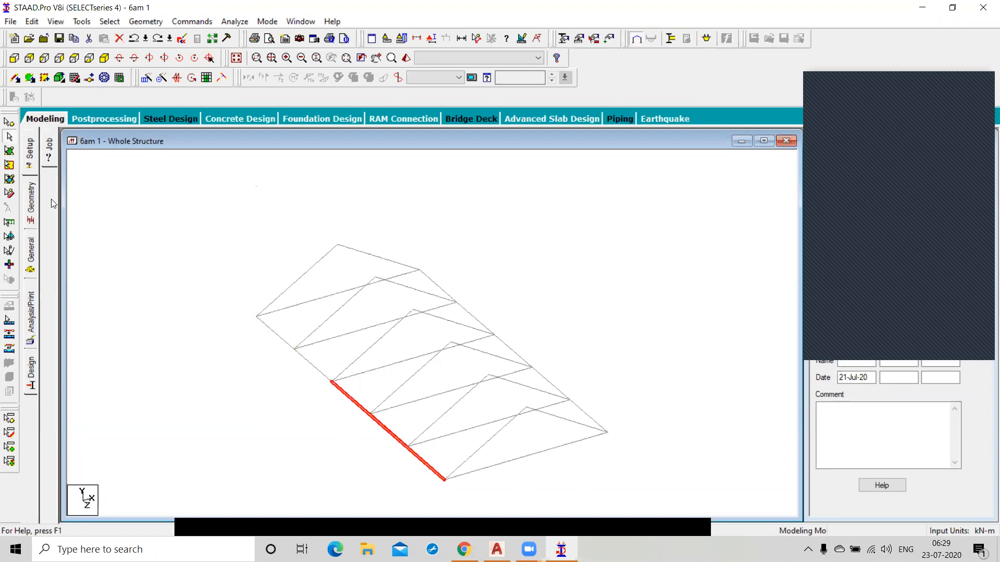
Step: Draw a vertical 5 m beam on the snap grid above the first truss, from X 5, Y 10 to X 5, Y 5
click(74, 78)
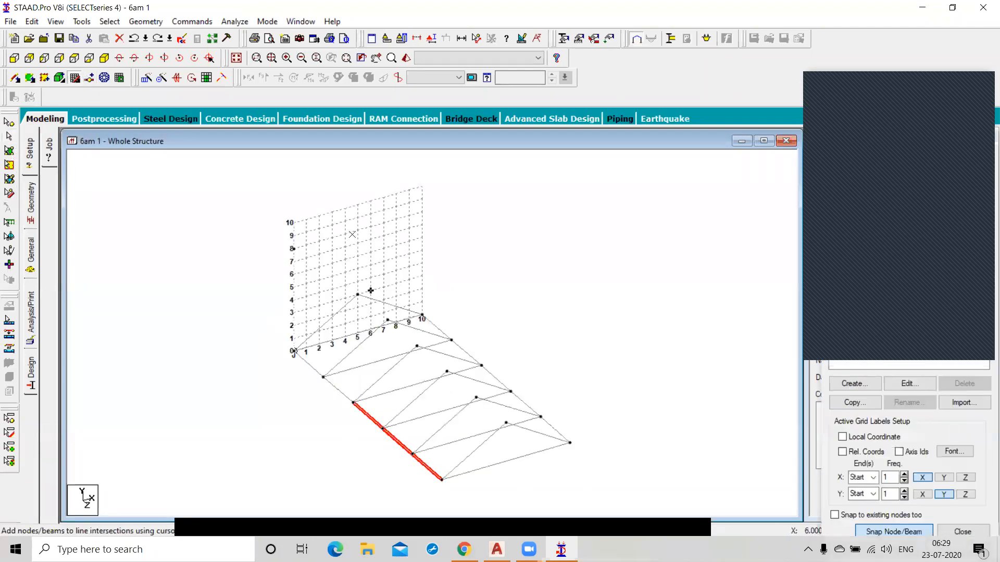
click(357, 206)
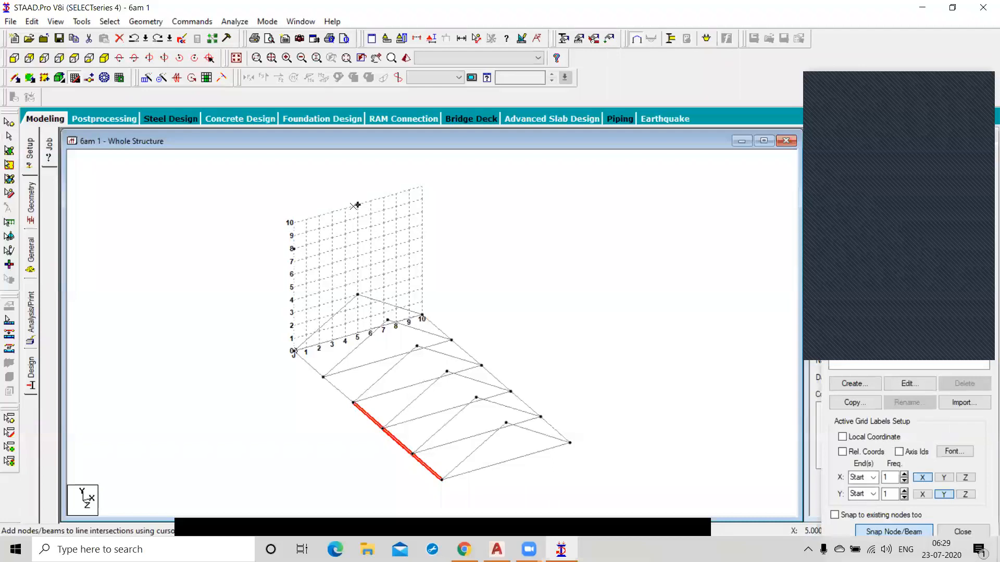
click(357, 267)
key(Escape)
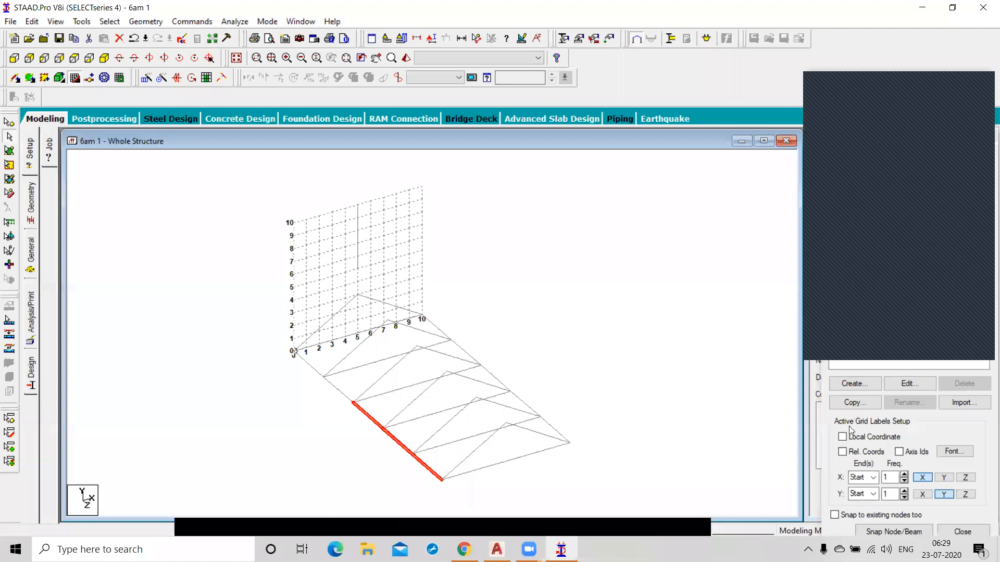
Step: Draw a horizontal 4 m beam on the snap grid, from X 3, Y 8 to X 7, Y 8, crossing the vertical beam
click(879, 531)
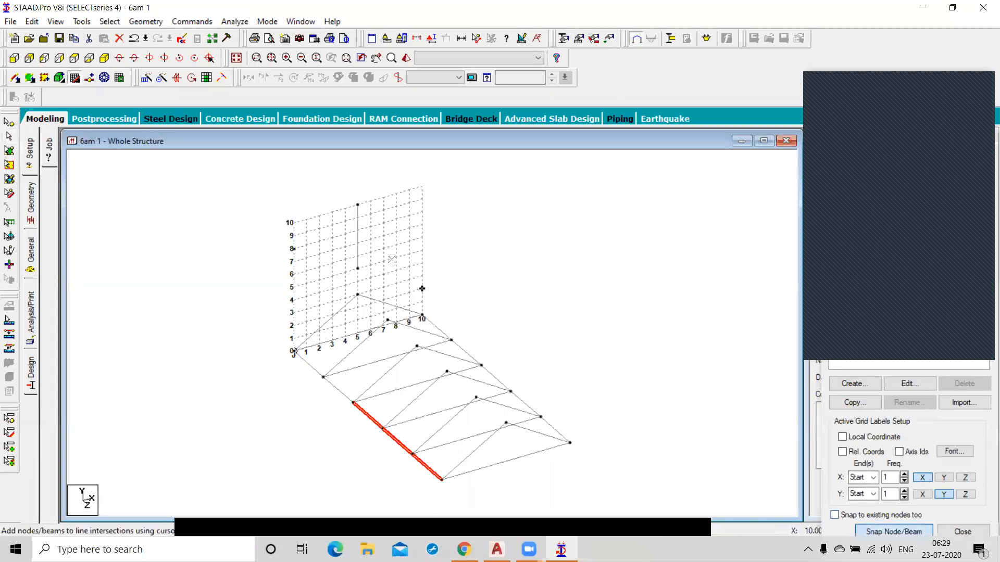
click(332, 238)
key(Escape)
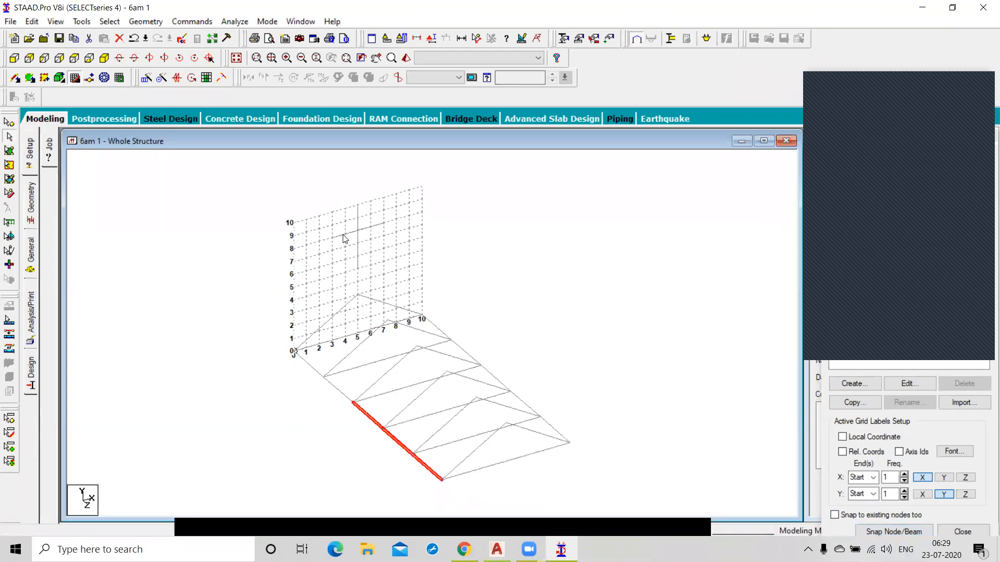
Step: Examine the two crossing grid beams and the long left eave member to check how each behaves as a member
click(342, 235)
click(358, 247)
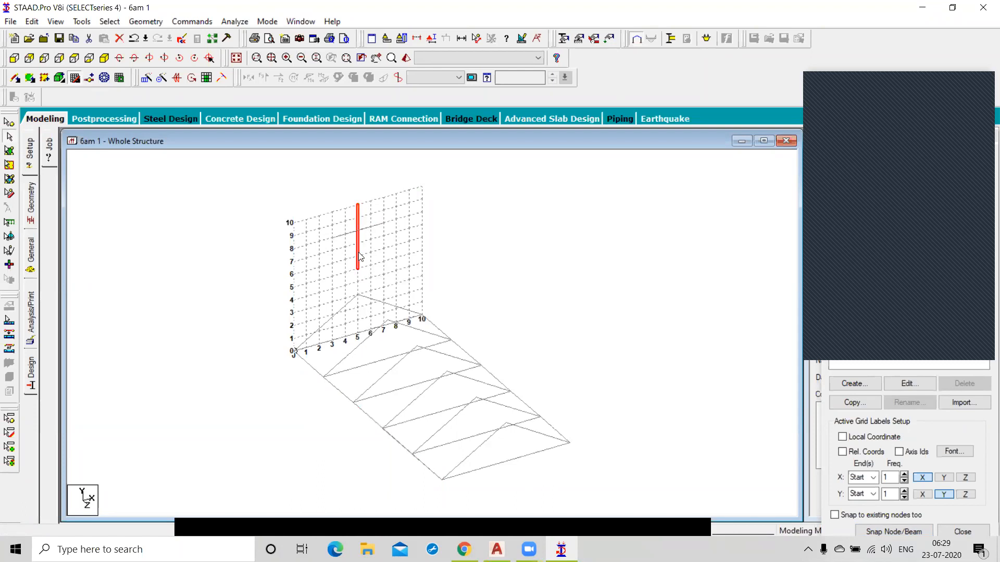
click(347, 237)
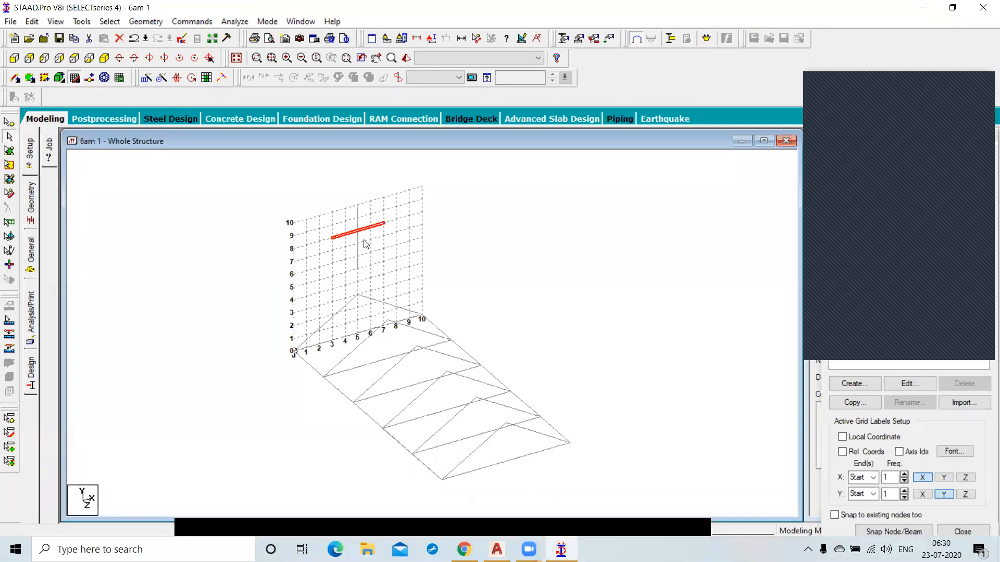
click(359, 241)
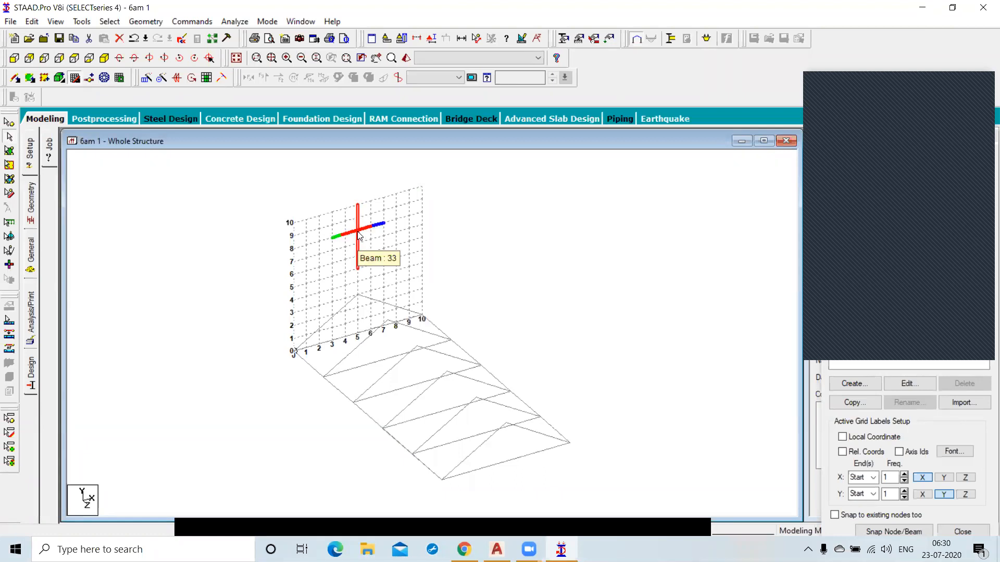
click(380, 256)
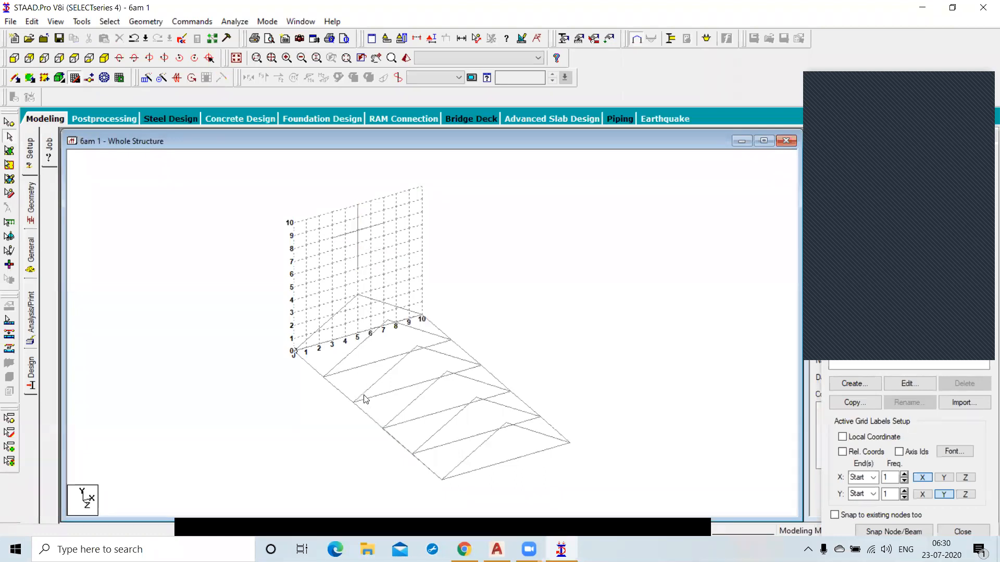
click(374, 421)
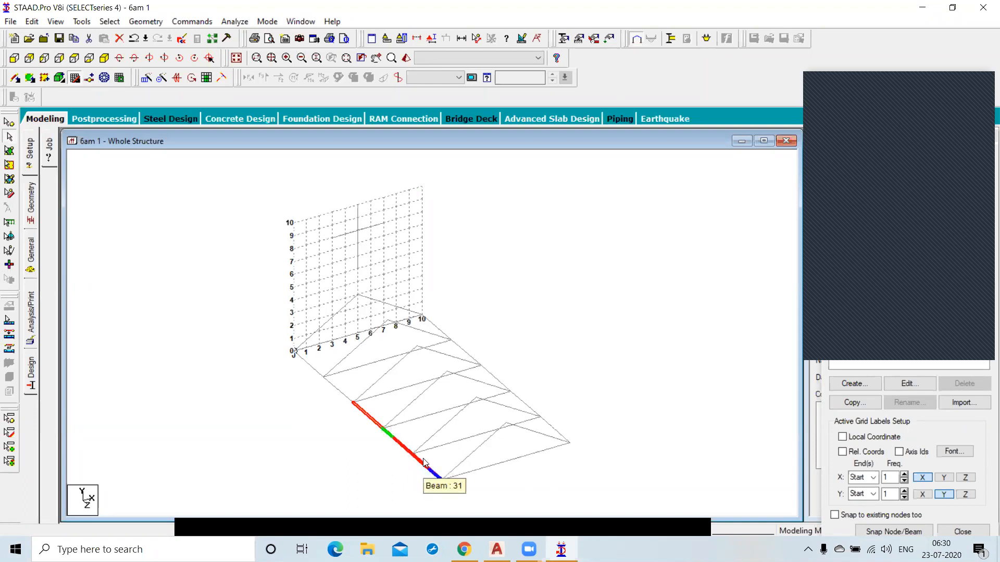
click(325, 442)
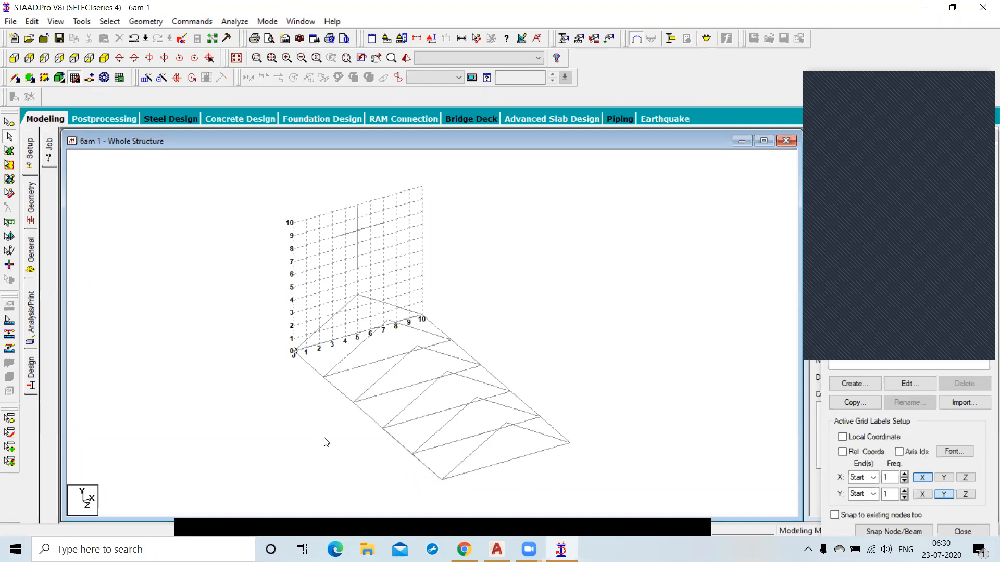
Step: Highlight the intersecting members in the whole structure with a tolerance of 0 m, declining the auto save
click(146, 21)
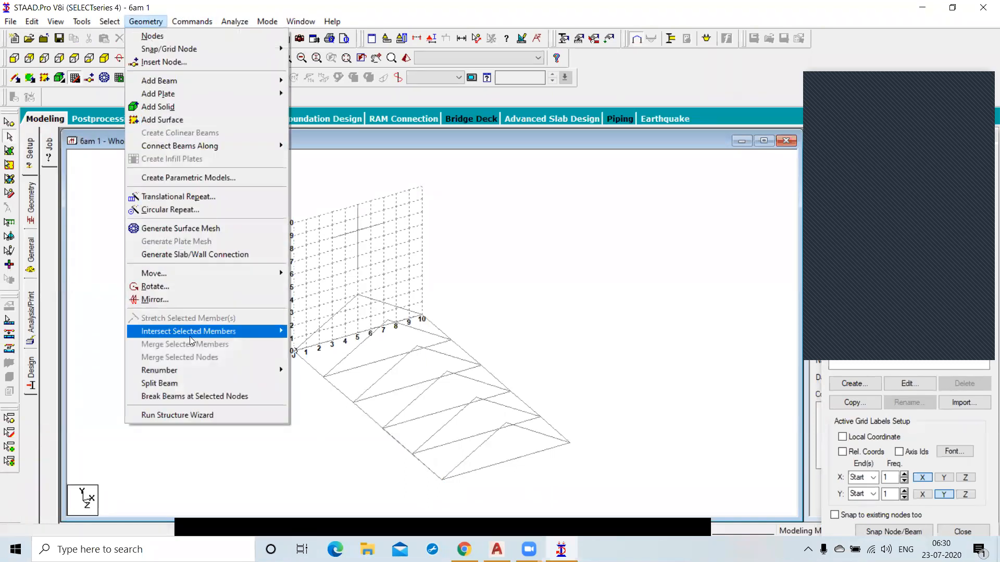
mouse_move(177, 336)
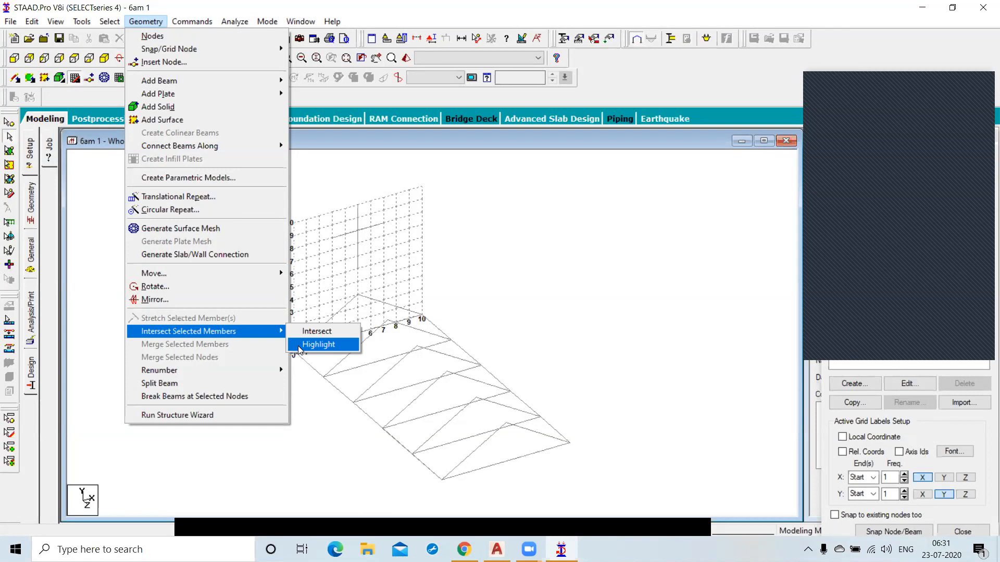
click(311, 347)
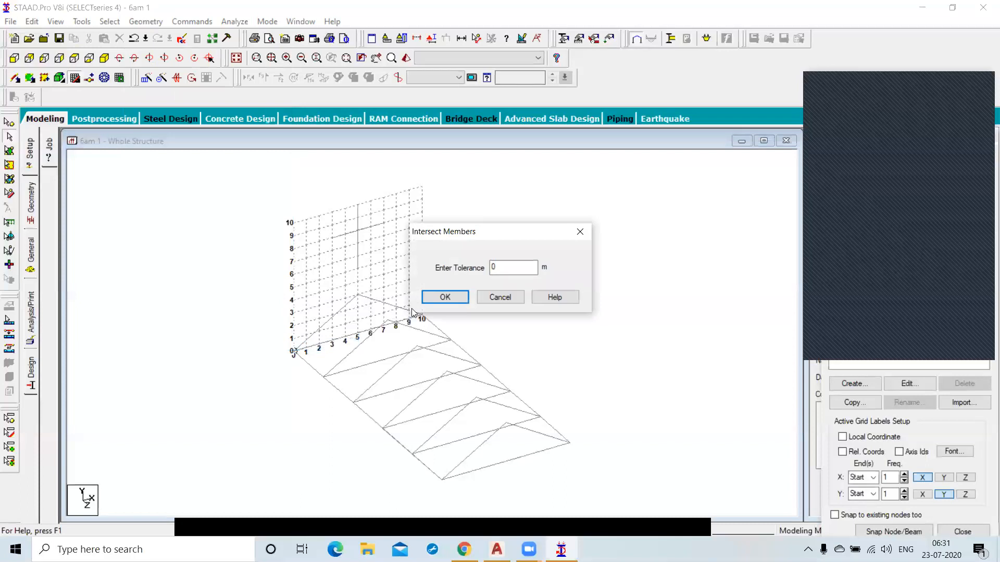
click(451, 300)
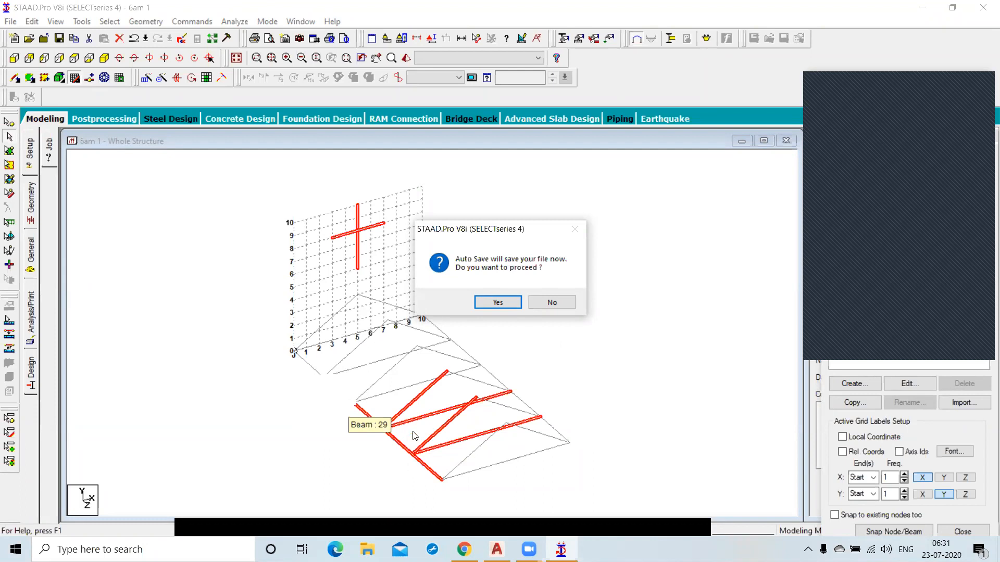
click(552, 306)
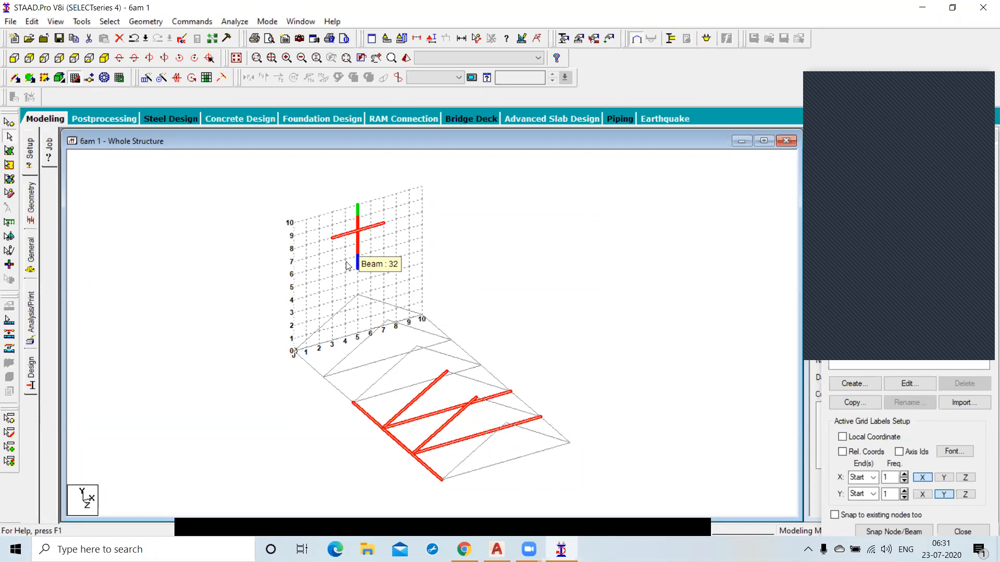
Step: Intersect the highlighted members with a tolerance of 0 m
click(145, 21)
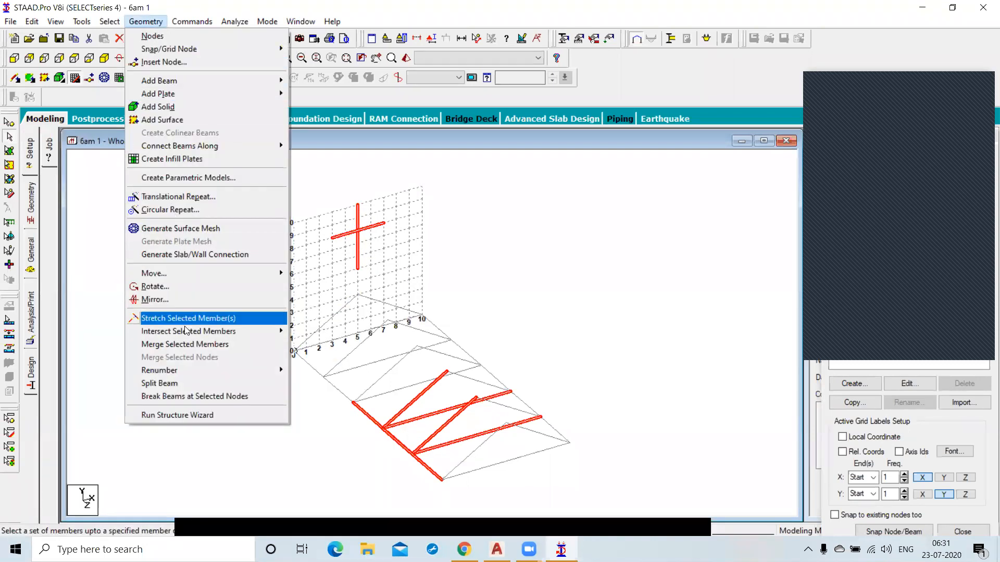
mouse_move(197, 332)
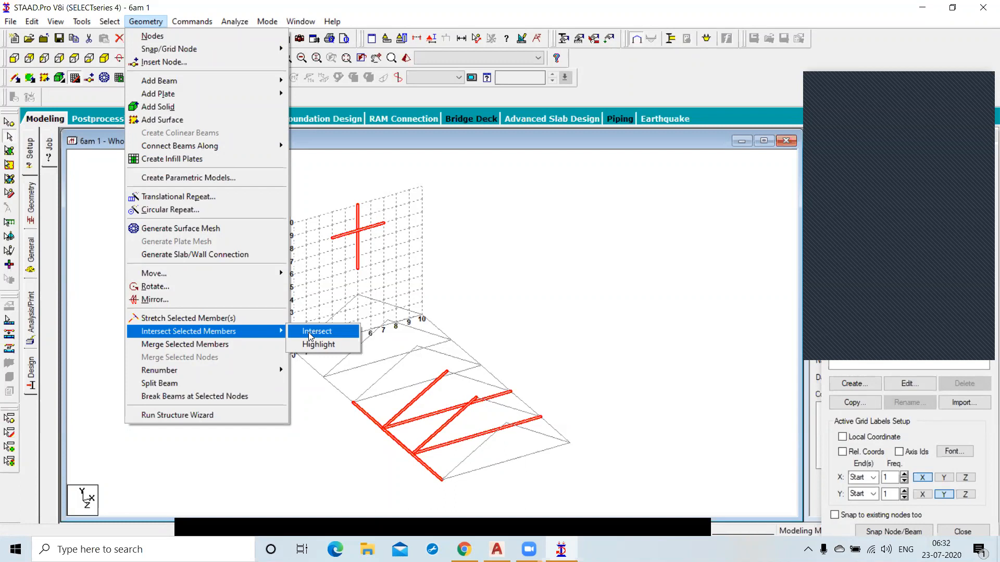
click(310, 334)
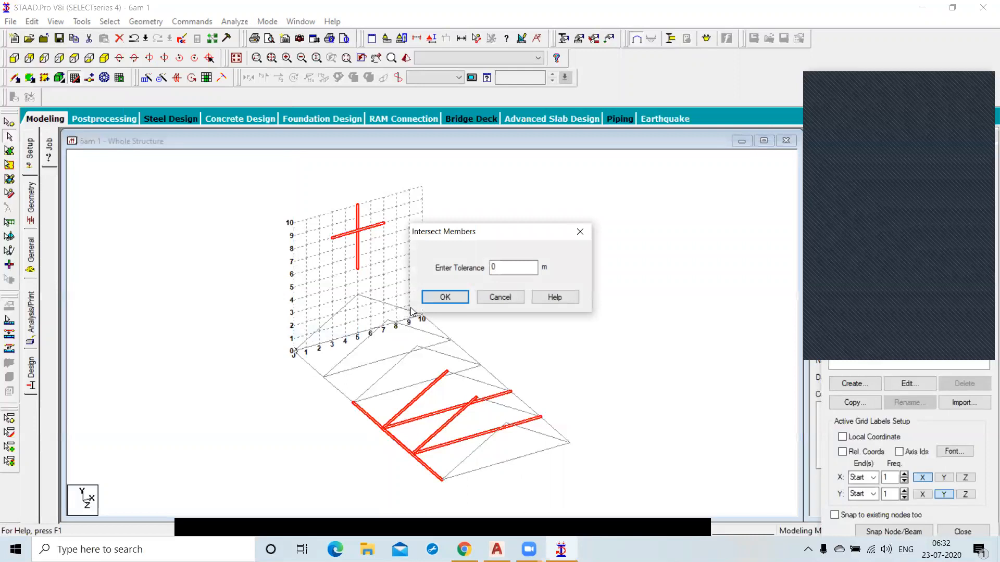
click(438, 299)
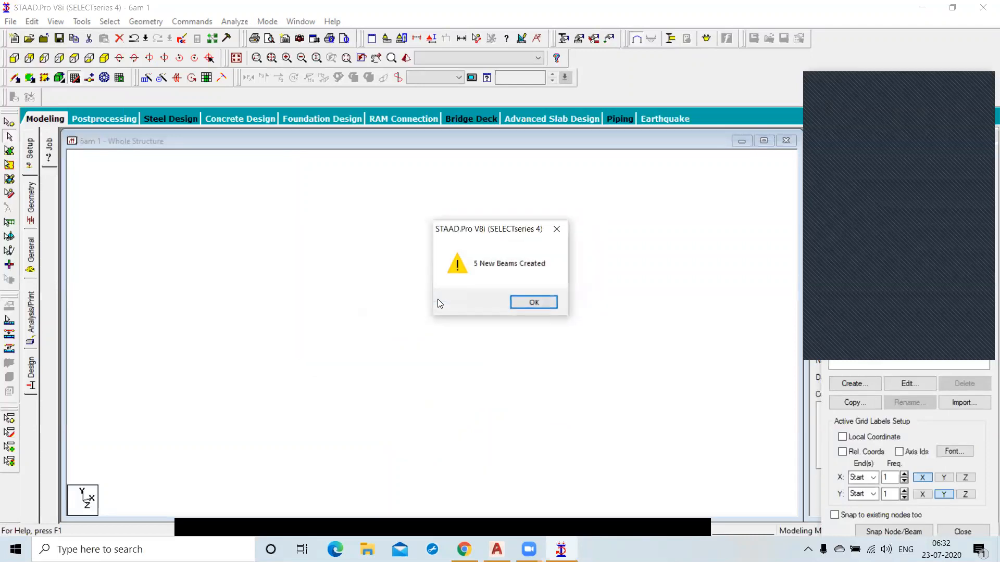
click(527, 305)
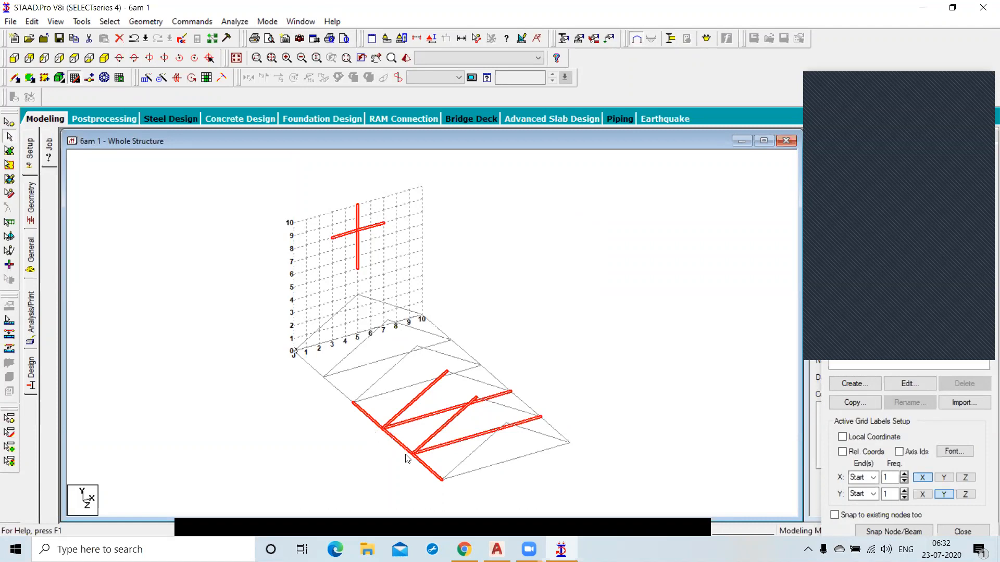
Step: Examine the segments of the crossing grid beams and of the left eave between the third and last trusses
click(400, 258)
click(358, 255)
click(352, 231)
click(358, 221)
click(371, 227)
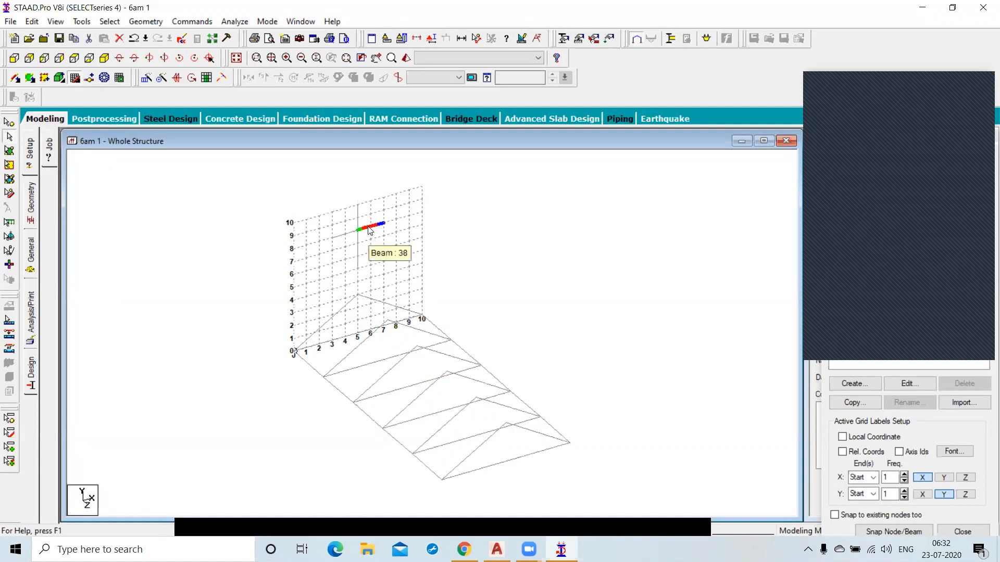
click(372, 420)
click(396, 442)
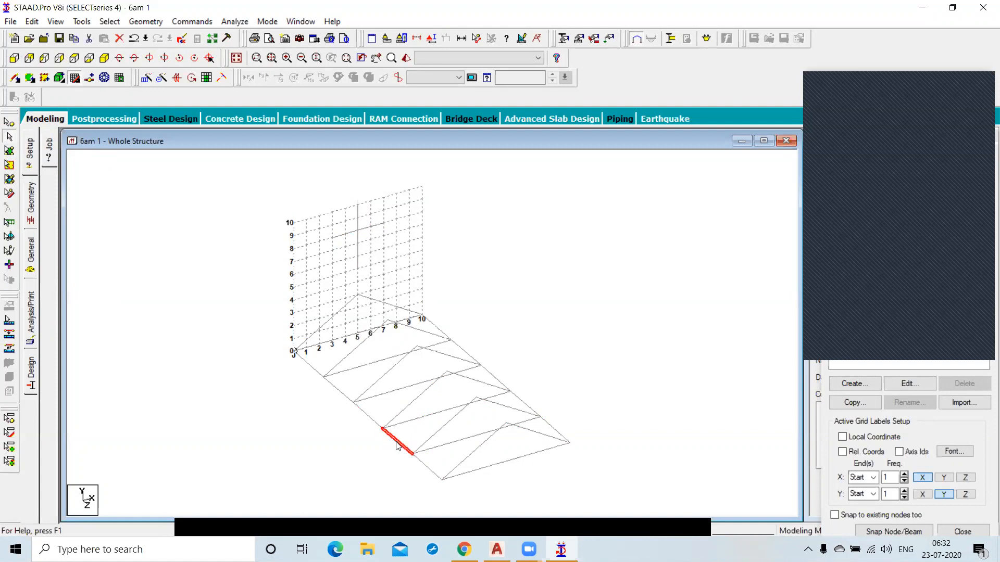
click(425, 464)
click(146, 21)
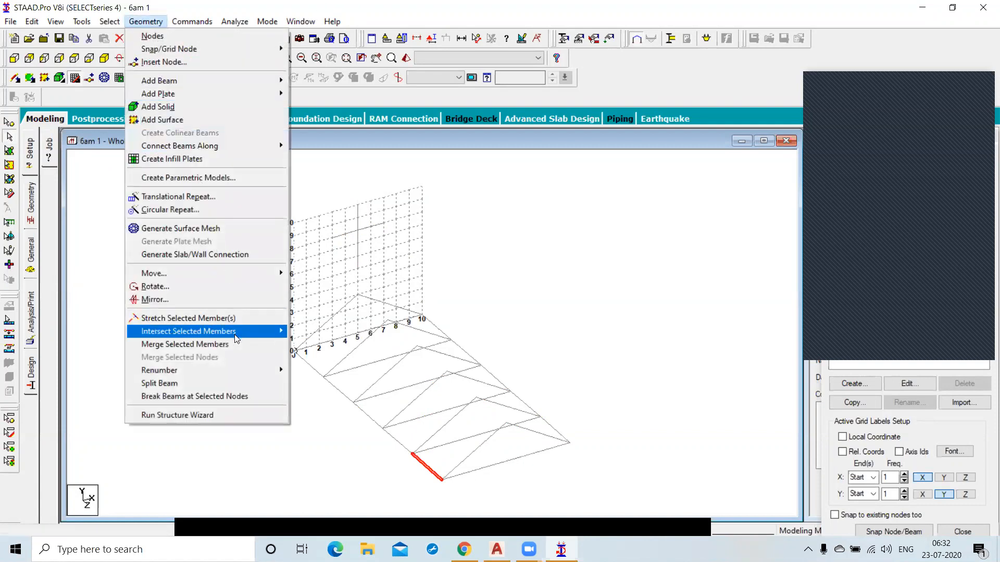
mouse_move(235, 334)
mouse_move(197, 332)
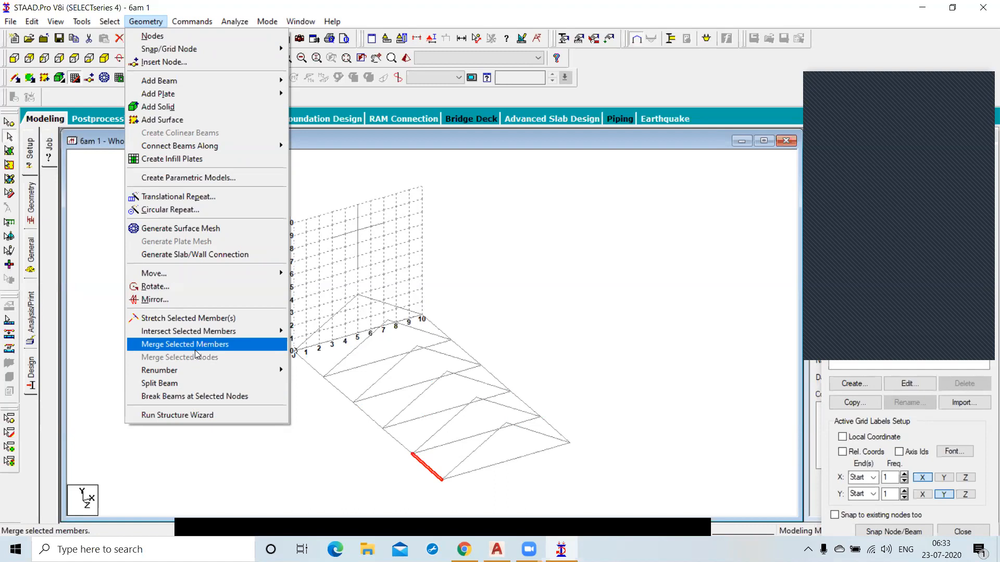
click(531, 271)
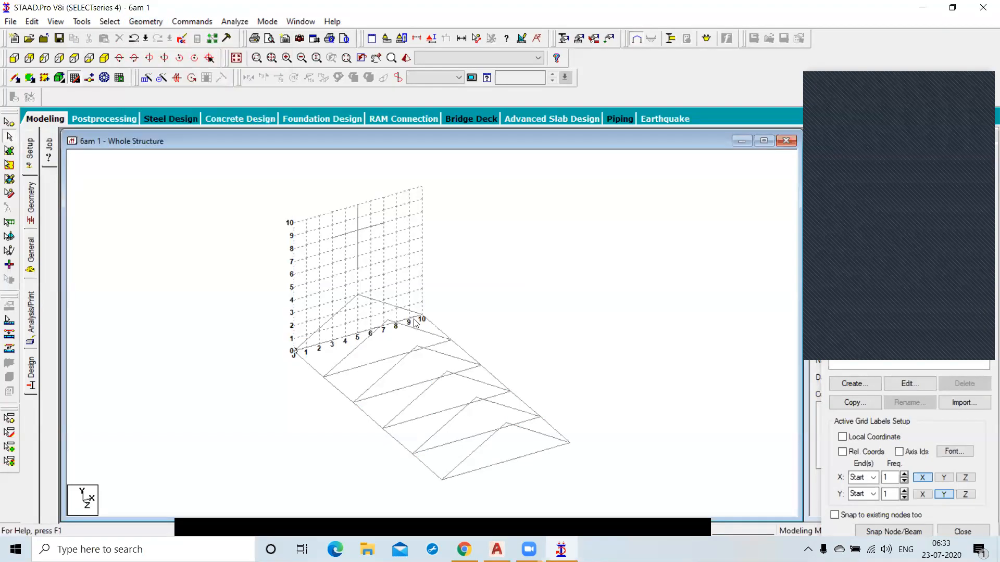
Step: Select all left eave segments from the first to the last truss and start Merge Selected Members for them
click(315, 369)
click(337, 389)
click(368, 415)
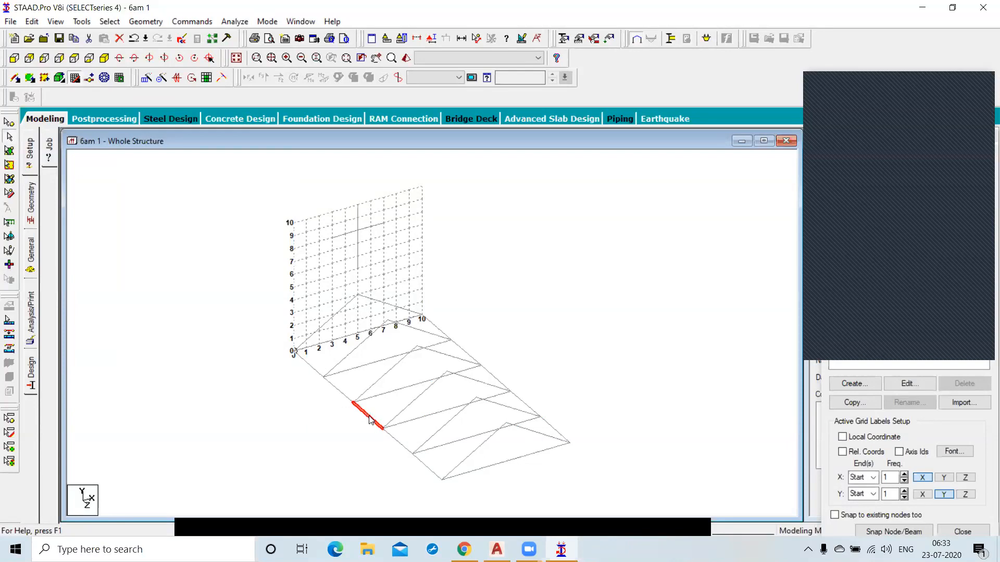
click(398, 442)
click(426, 465)
ctrl+click(308, 365)
ctrl+click(339, 389)
ctrl+click(363, 413)
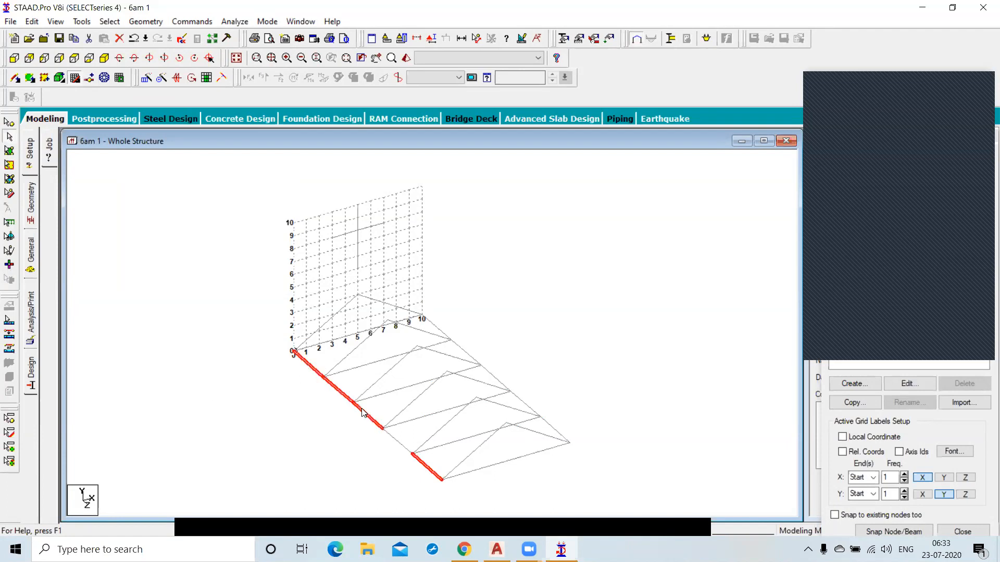
ctrl+click(398, 442)
click(144, 21)
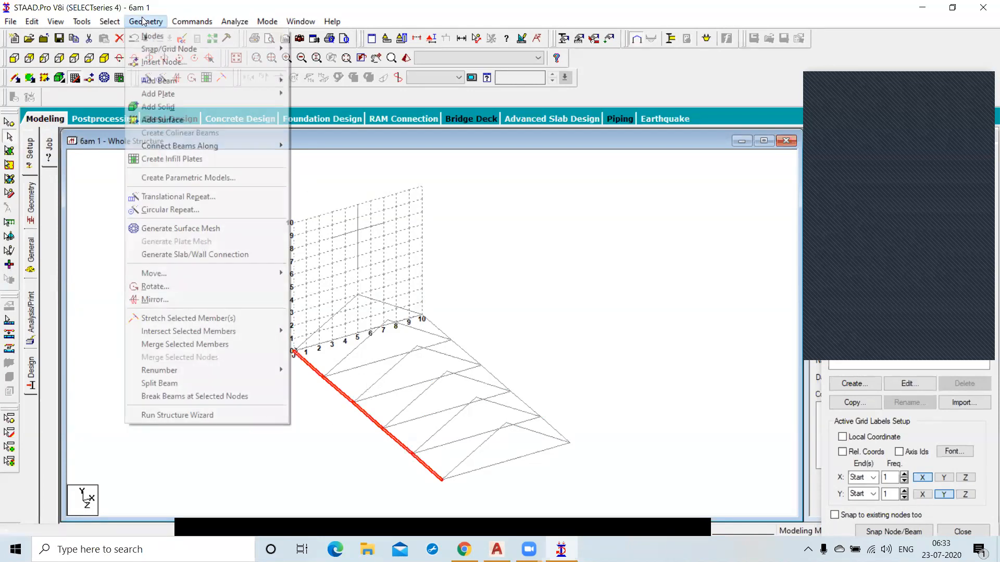
click(188, 346)
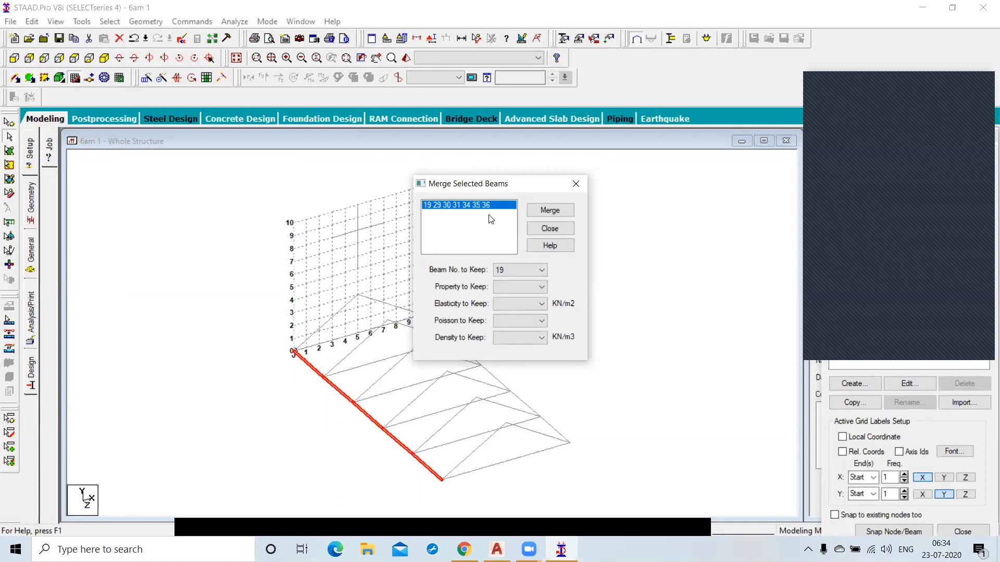
Step: Choose 19 as the beam number to keep for the merged left eave member
drag(485, 190, 563, 167)
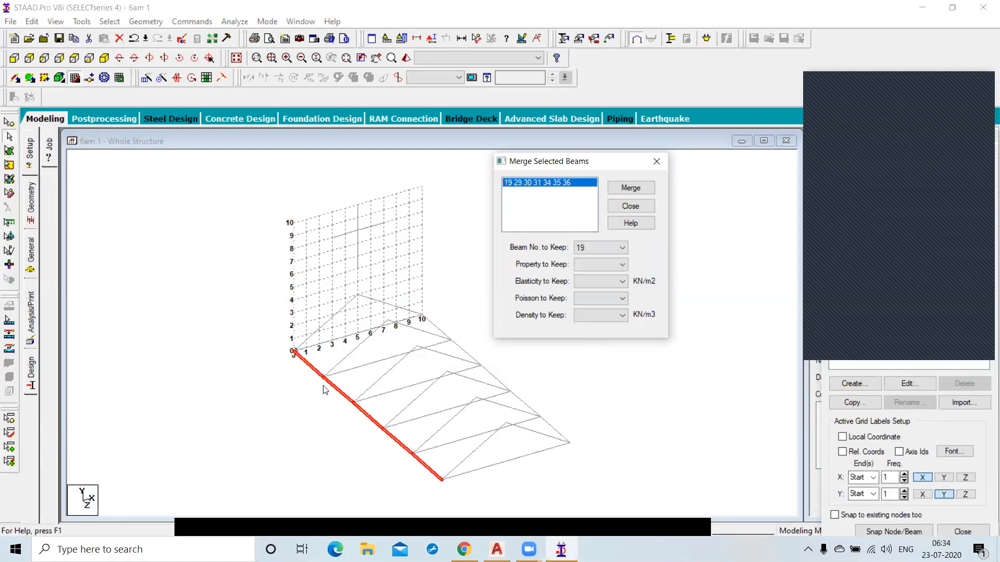
click(596, 249)
click(598, 252)
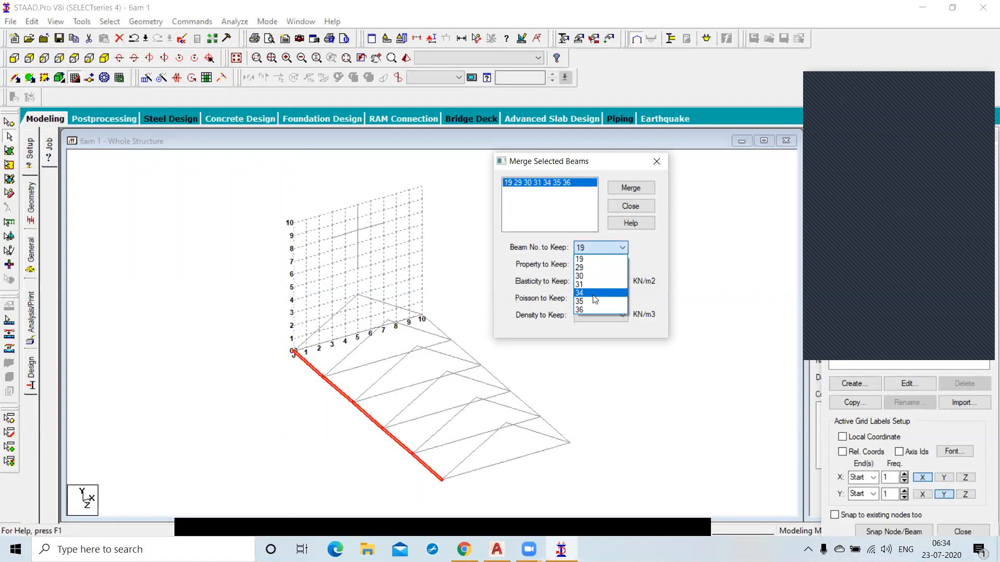
click(593, 264)
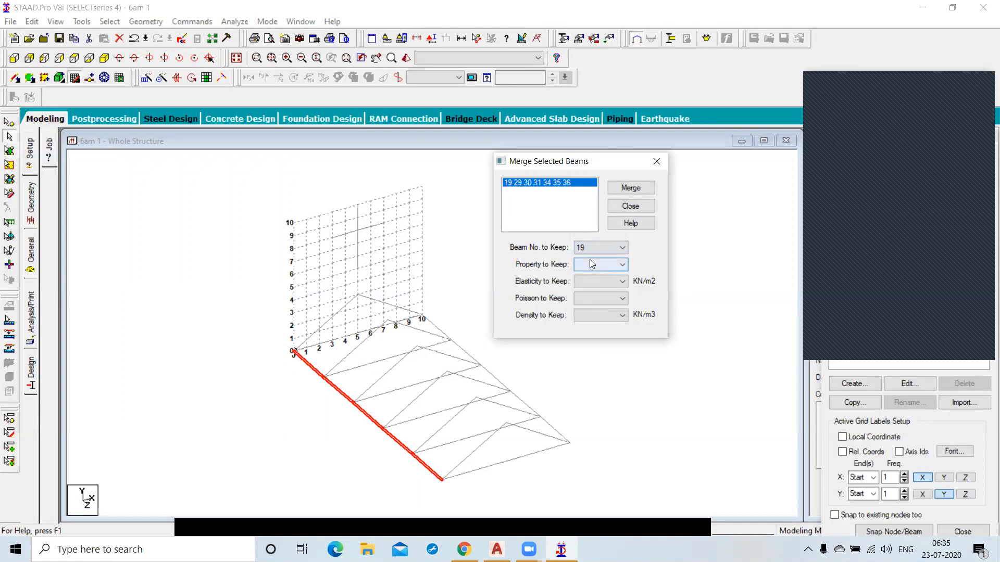
Step: Merge the selected left eave beams into one member, accepting the loss of connectivity to crossing members
click(626, 192)
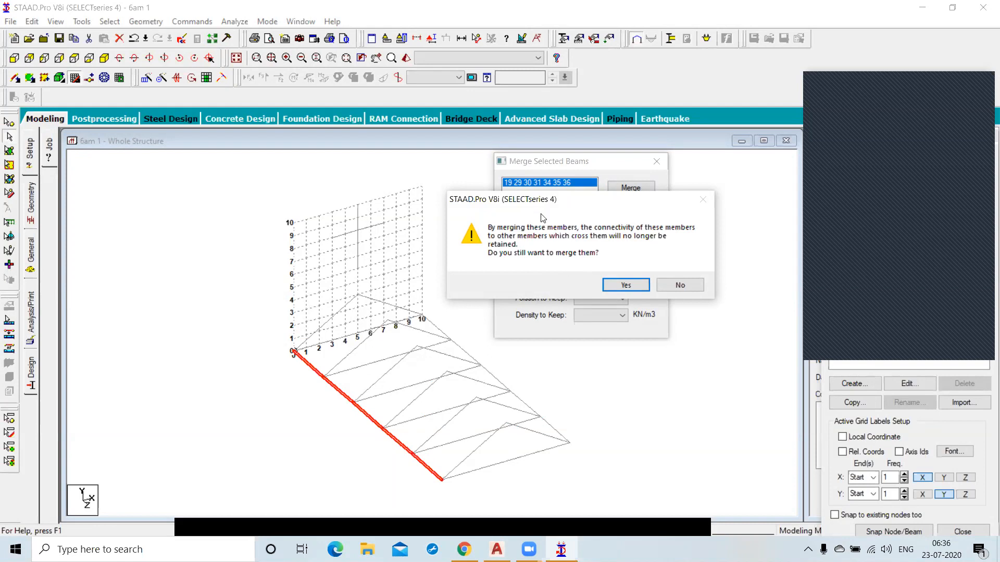
drag(542, 201, 670, 363)
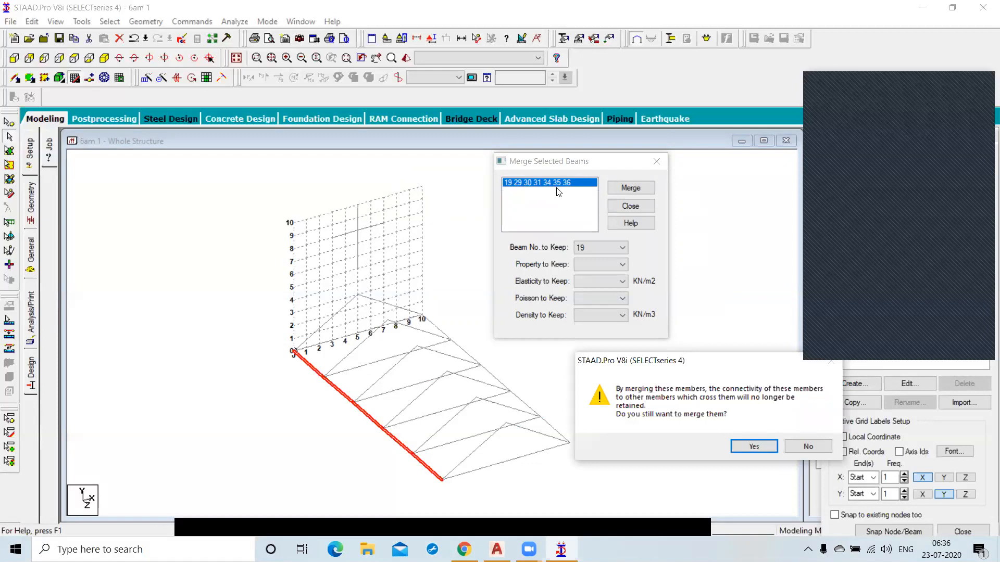
click(855, 82)
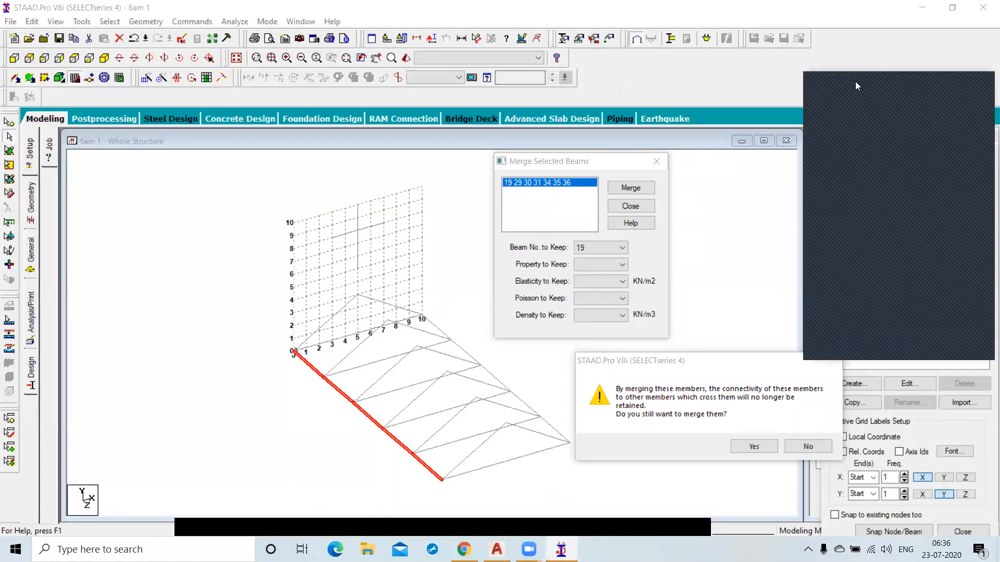
drag(855, 82, 94, 146)
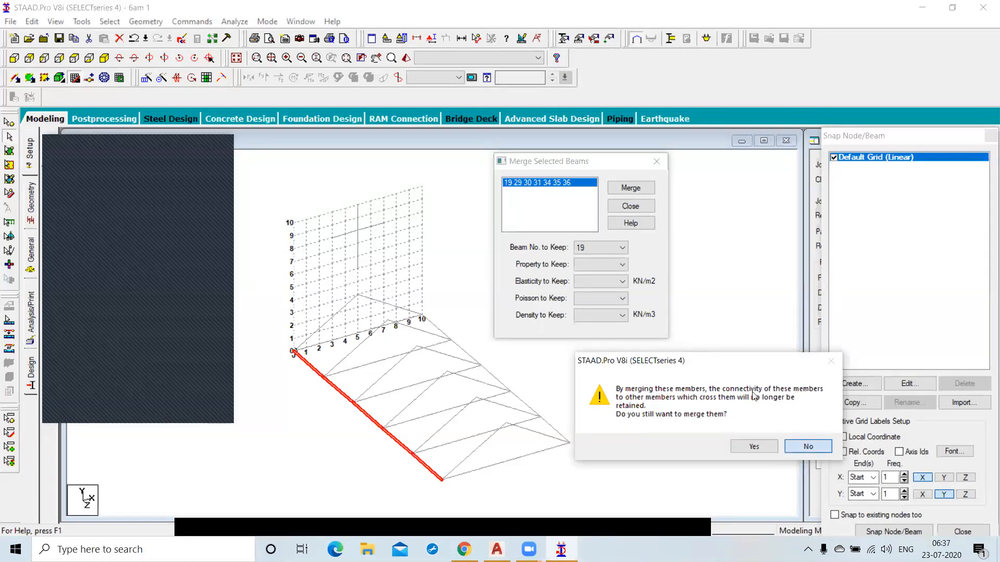
click(754, 446)
click(630, 206)
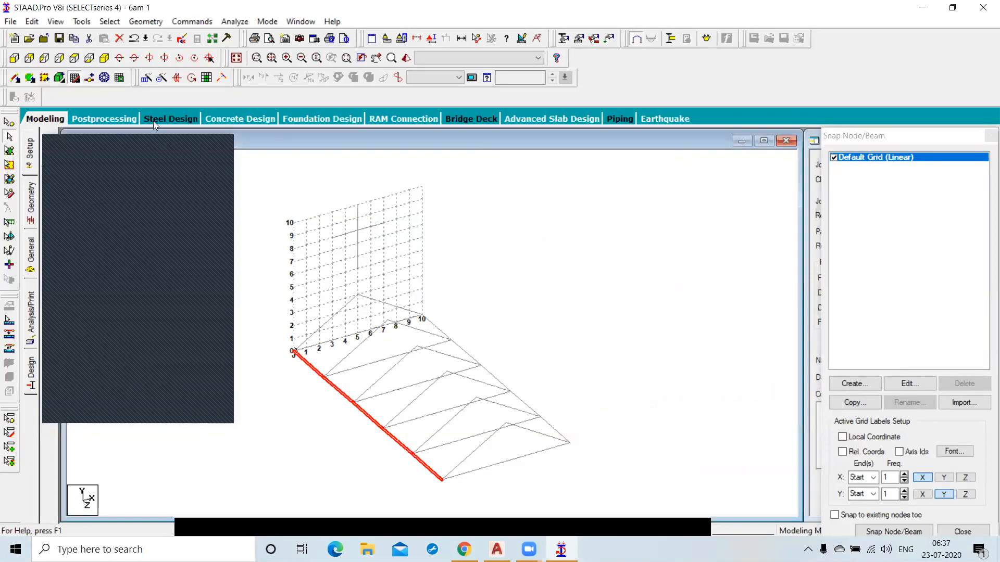
Step: Close the Snap Node/Beam grid setup and inspect left eave beams 29, 30, 31, 34, 35 and 36 in the Beams table
click(991, 137)
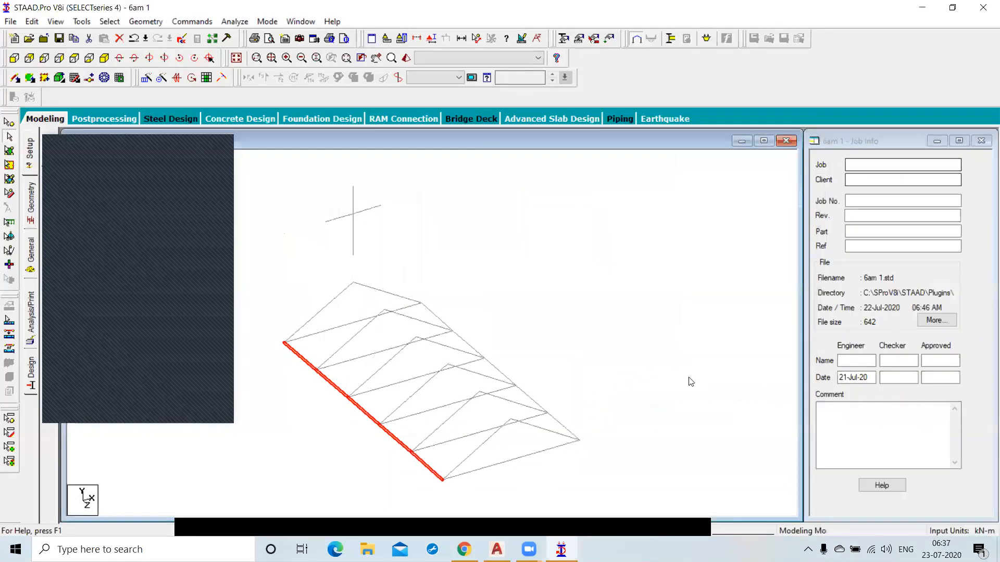
click(31, 203)
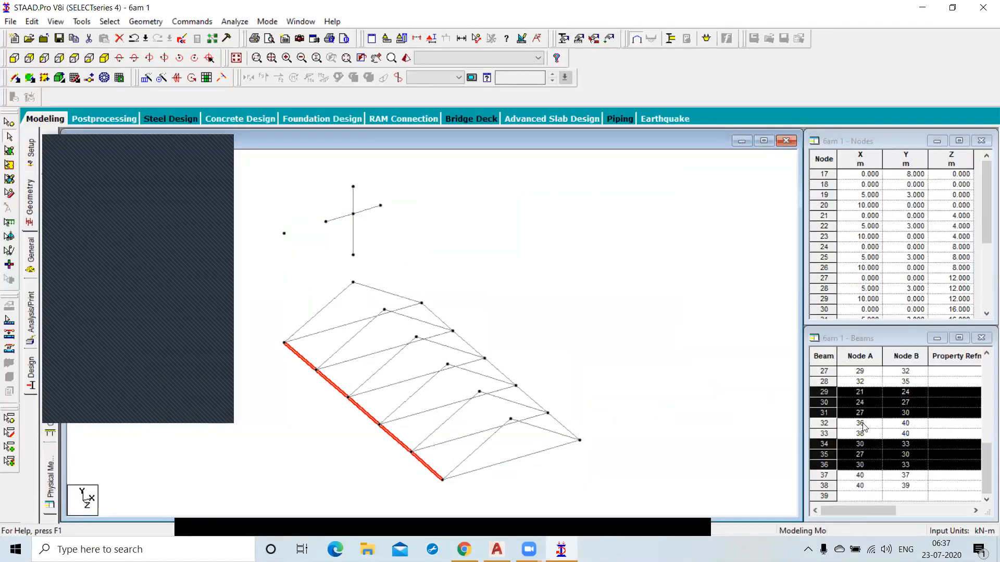
click(825, 391)
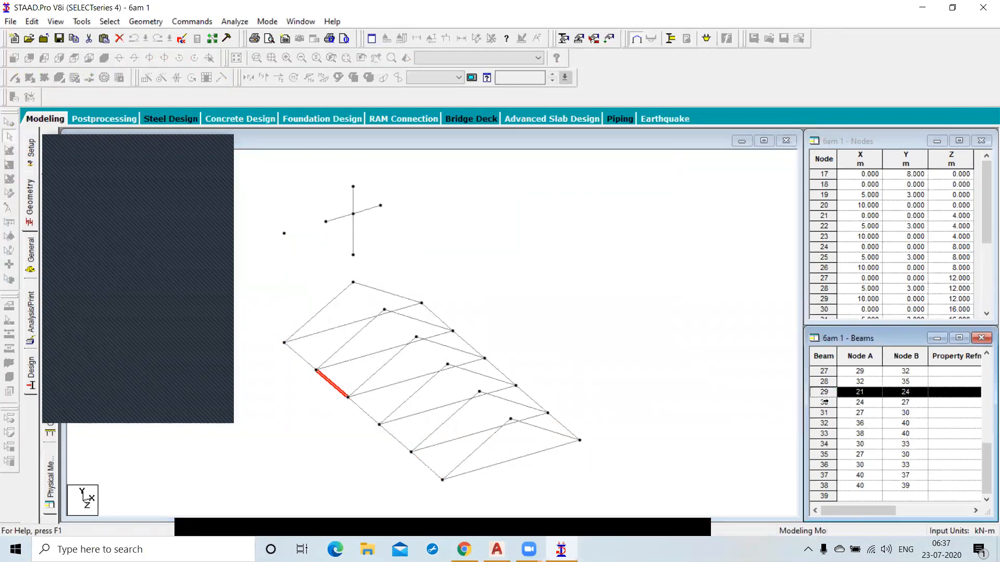
click(825, 403)
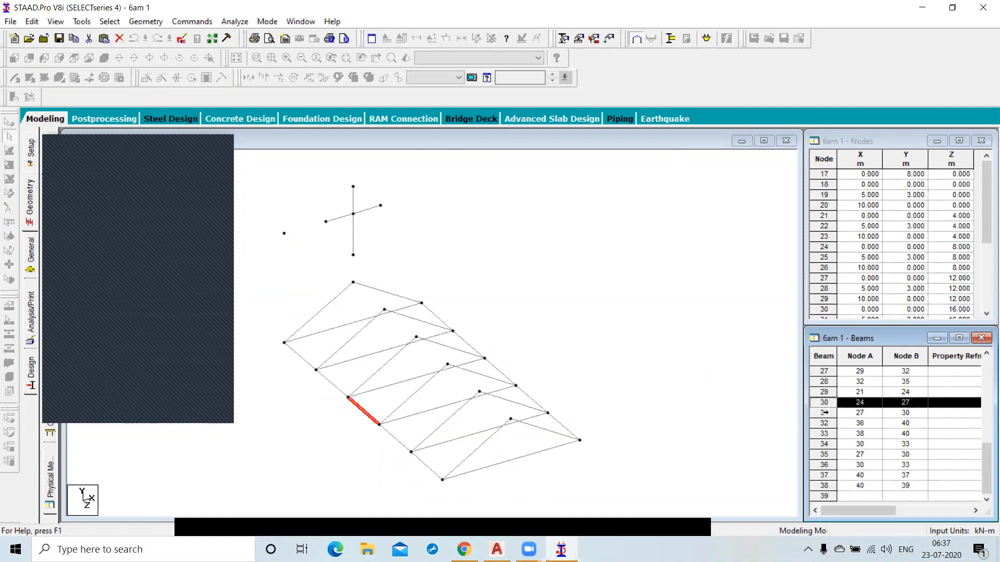
click(825, 412)
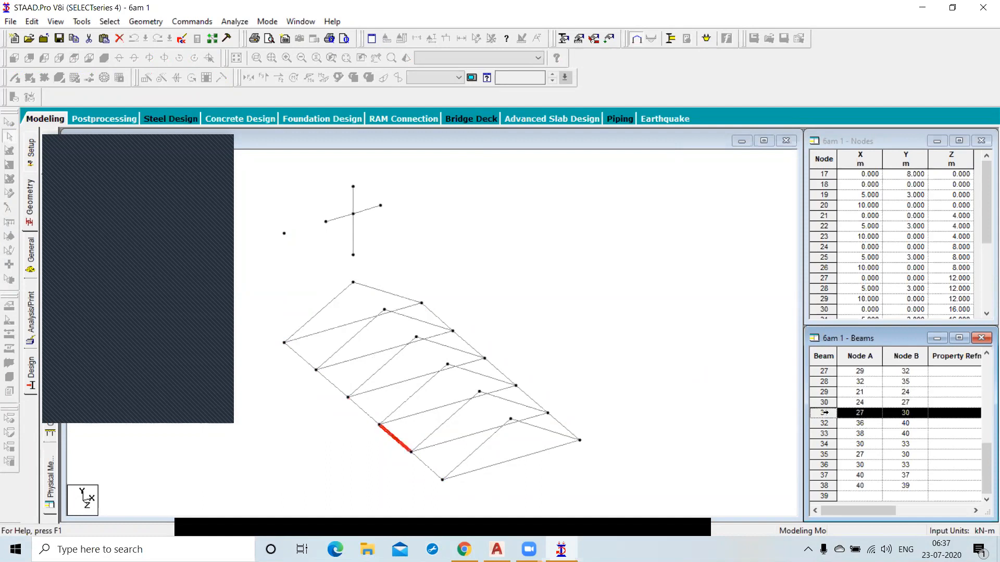
click(828, 443)
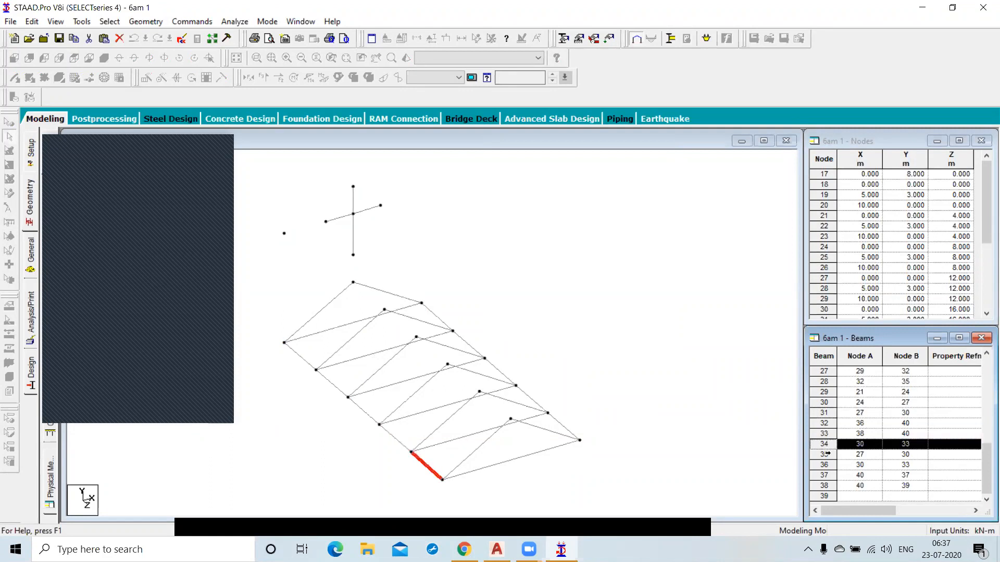
click(827, 454)
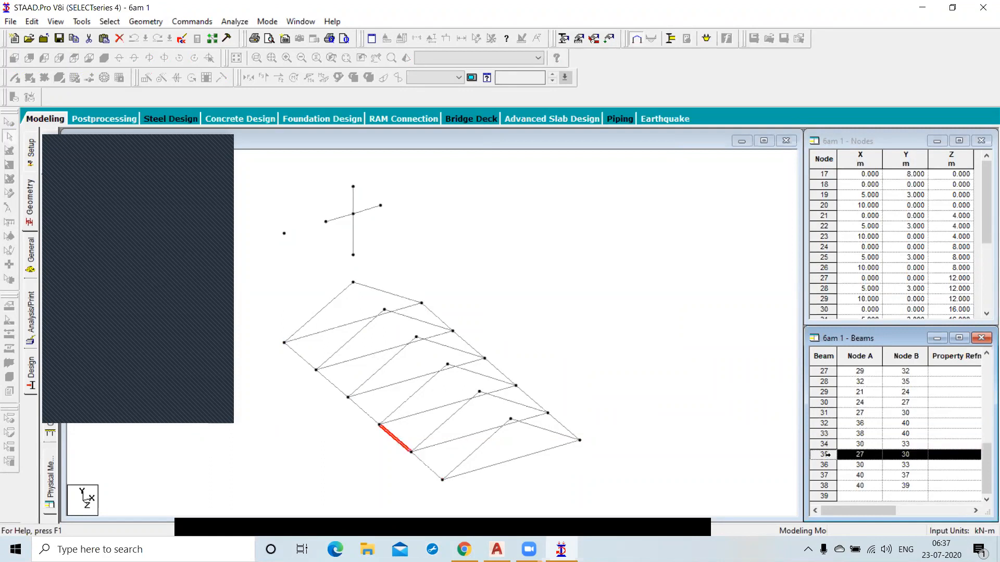
click(827, 465)
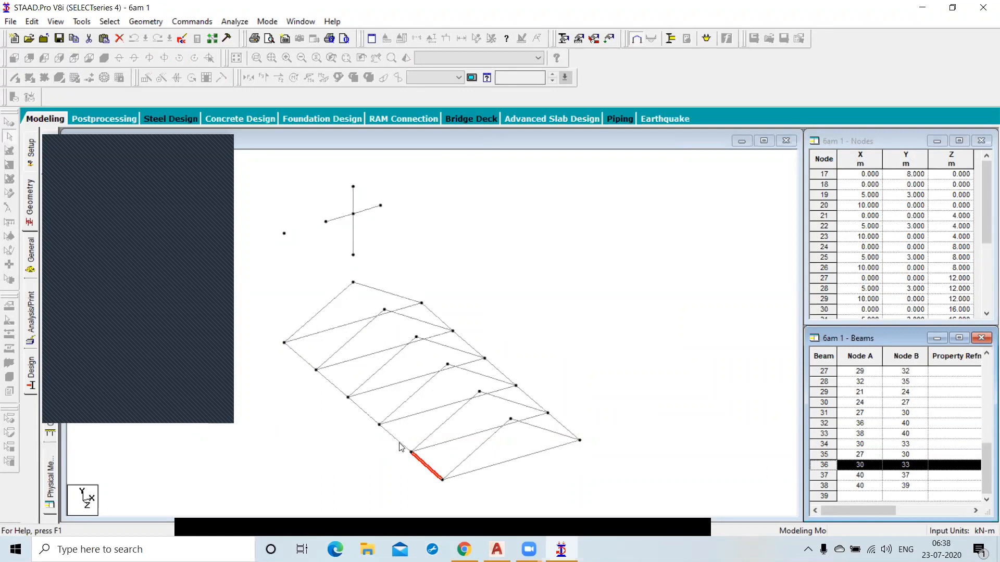
Step: Compare beams 34, 35 and 36 from the Beams table to check the left eave for overlapping members
click(825, 456)
click(825, 465)
click(825, 455)
right_click(827, 454)
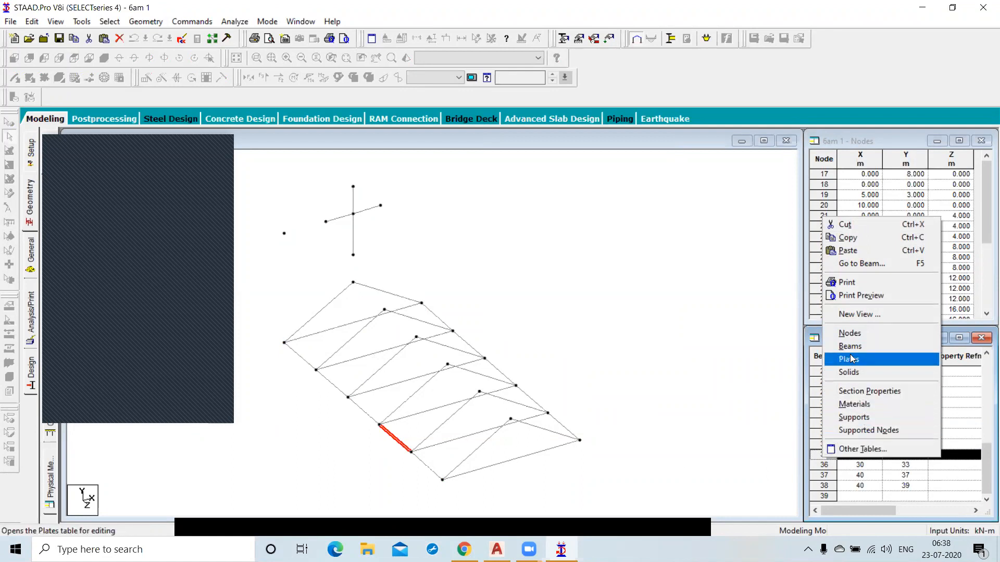
click(716, 417)
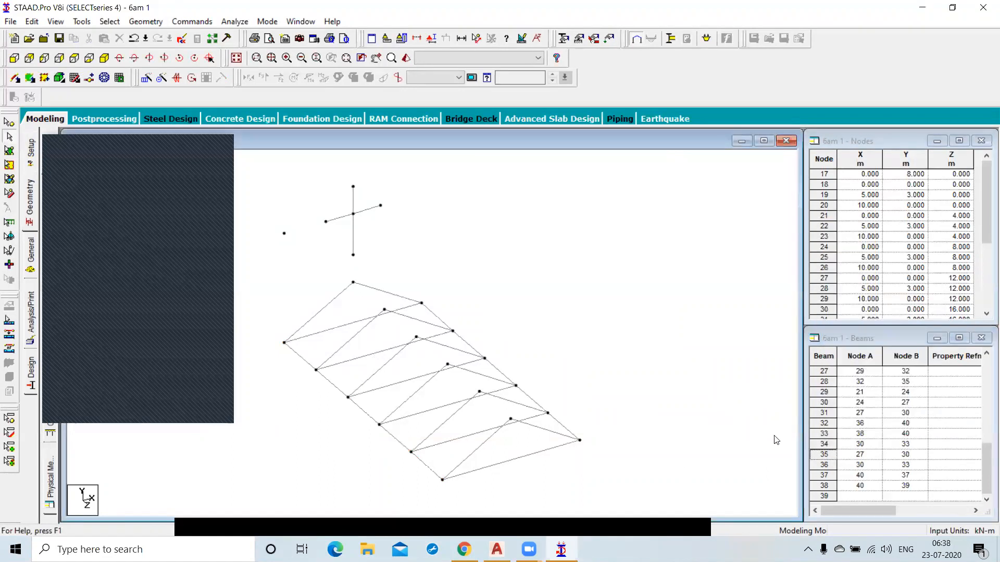
click(827, 444)
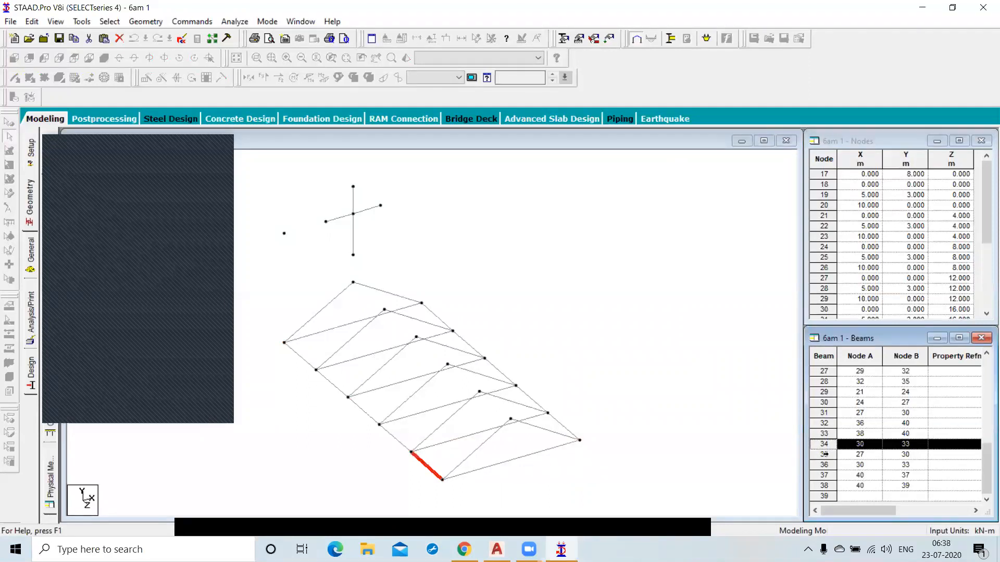
click(826, 455)
click(825, 465)
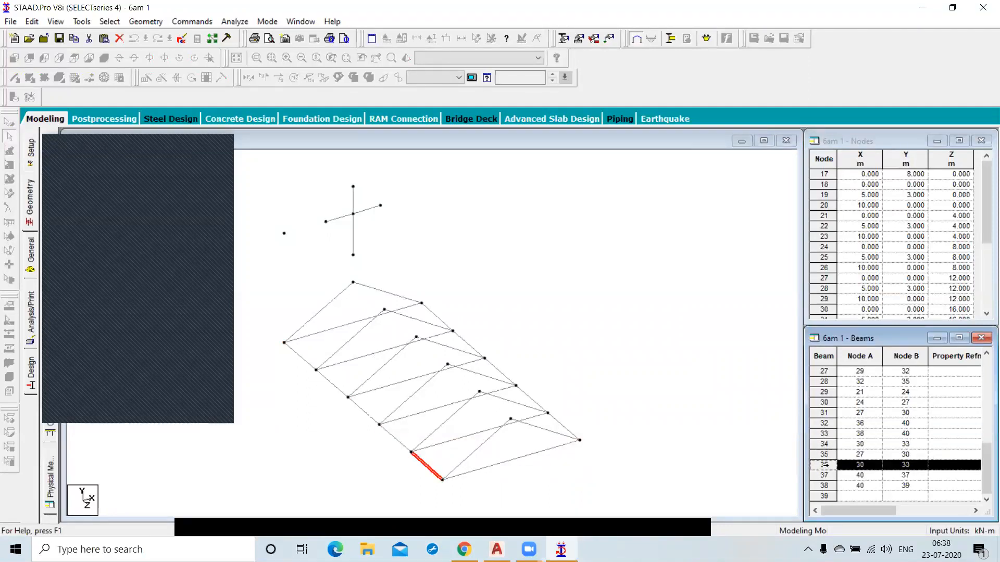
click(826, 455)
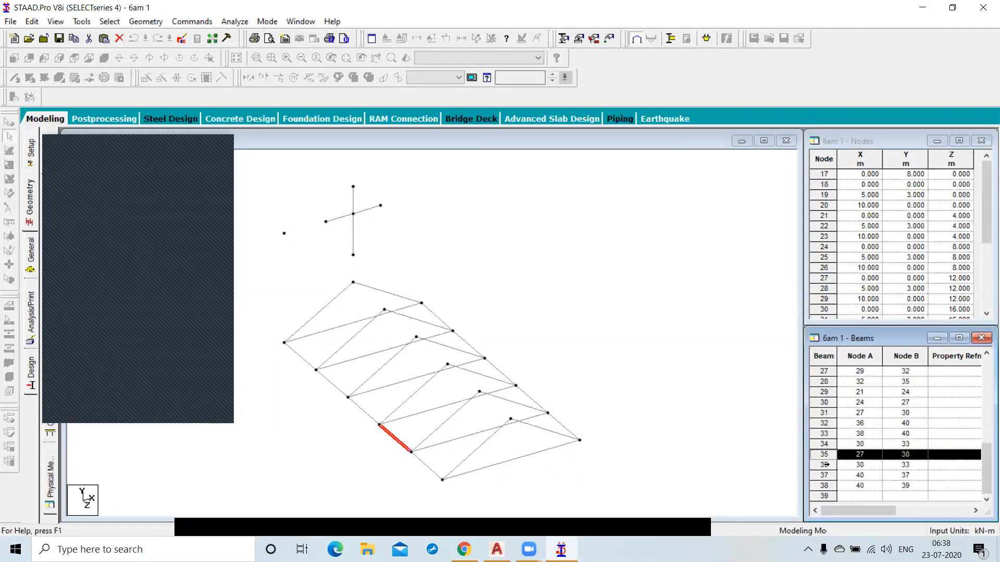
click(825, 465)
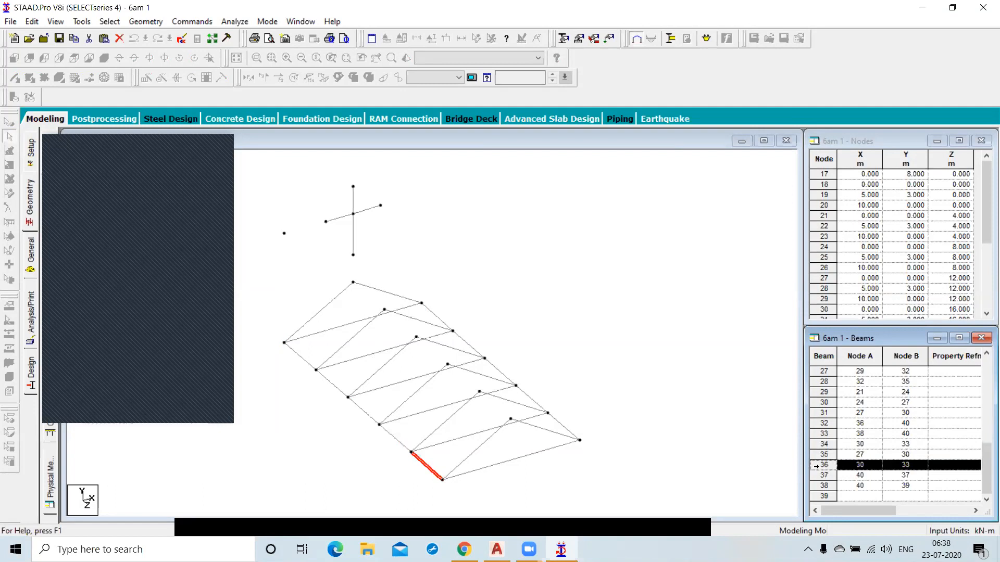
click(685, 380)
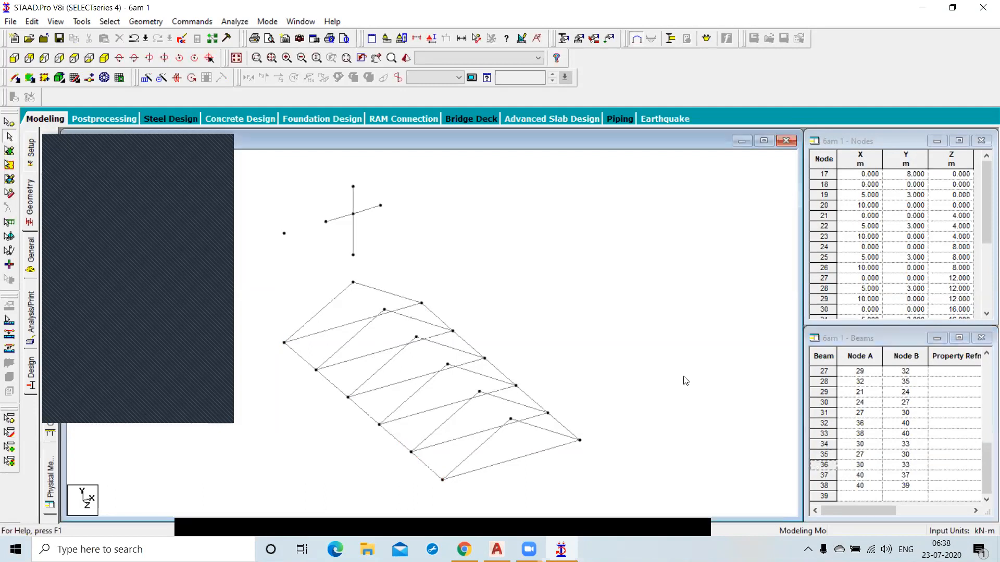
Step: Display the beam numbers and delete overlapping beams 34 and 36 between the last two trusses on the left eave
key(shift+b)
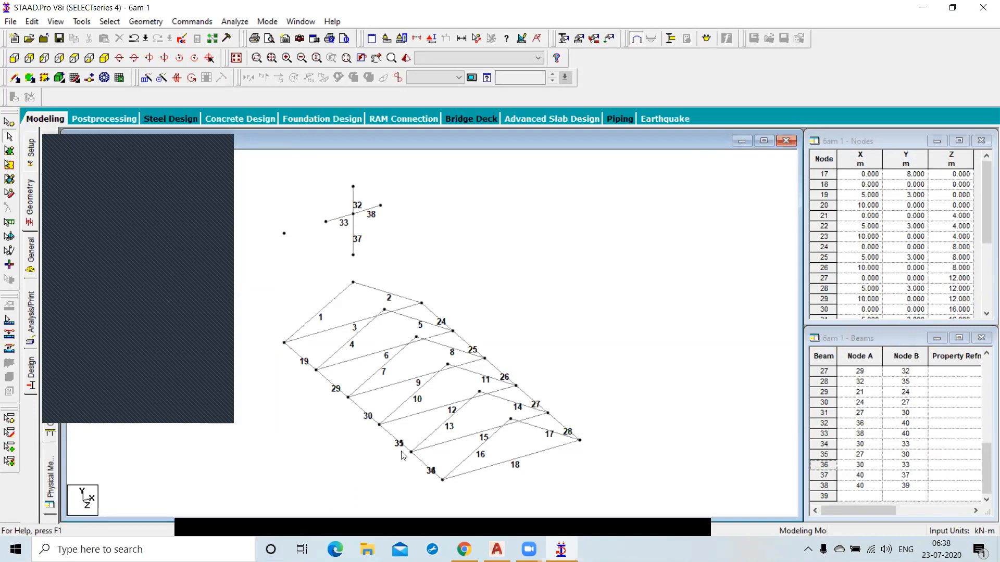
scroll(402, 456, up, 1)
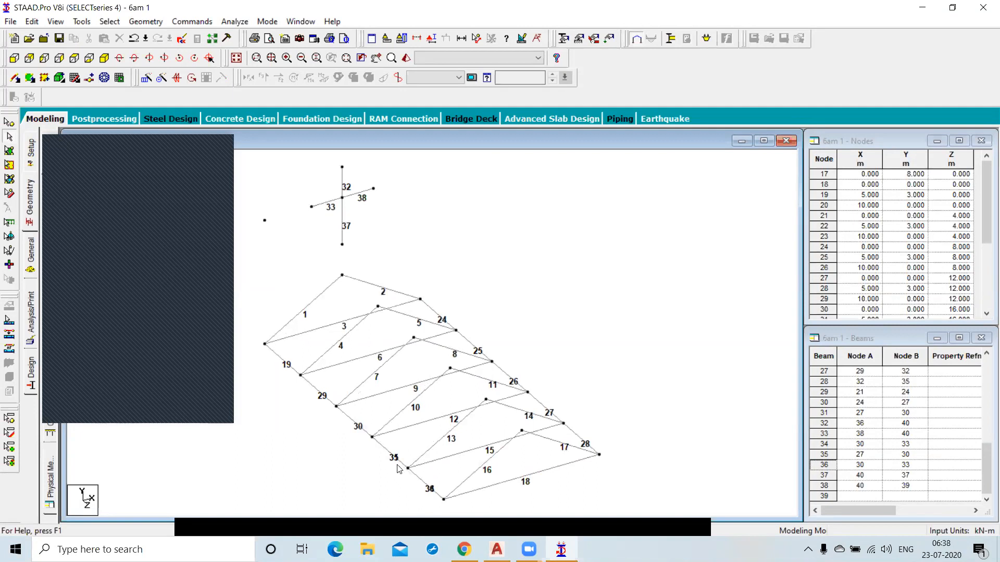
click(420, 480)
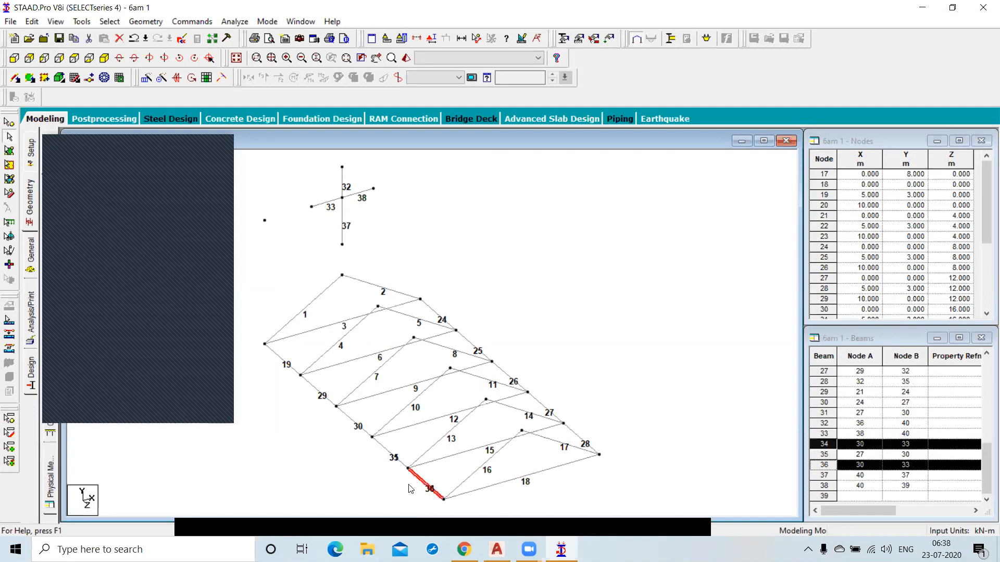
key(Delete)
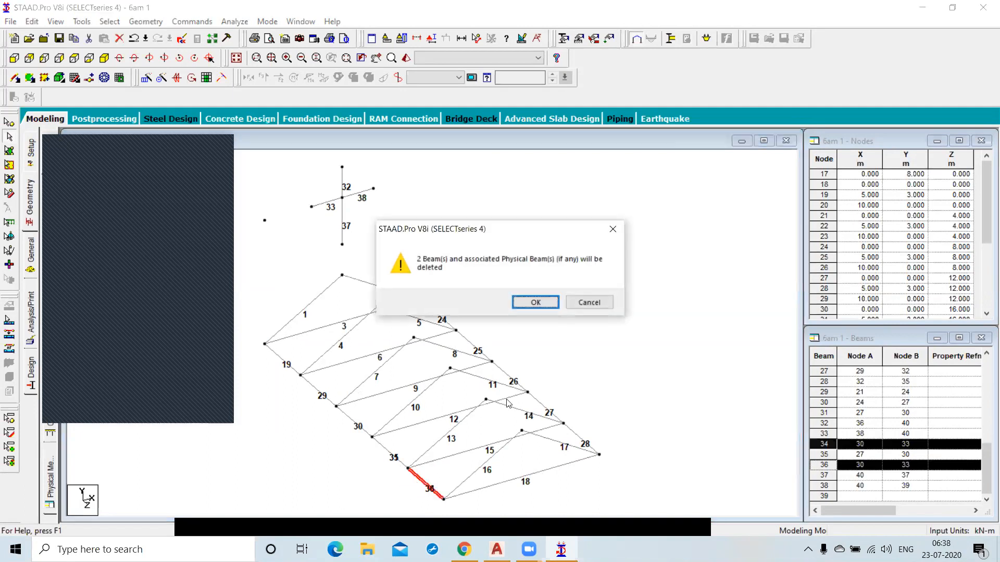
click(543, 302)
Step: Delete only beam 35, which overlaps beam 31 on the left eave, using its Beams table row to isolate it
click(386, 450)
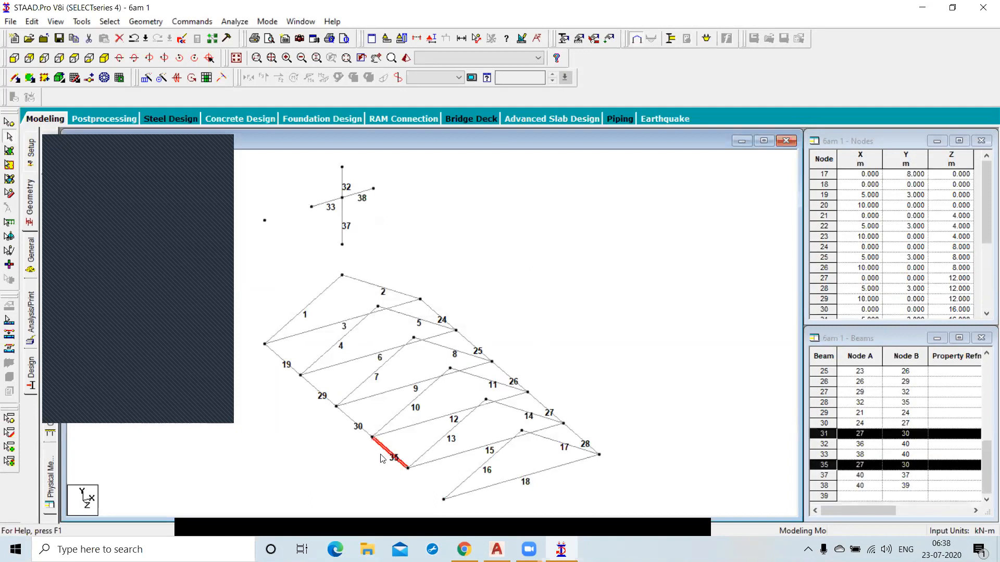
click(348, 470)
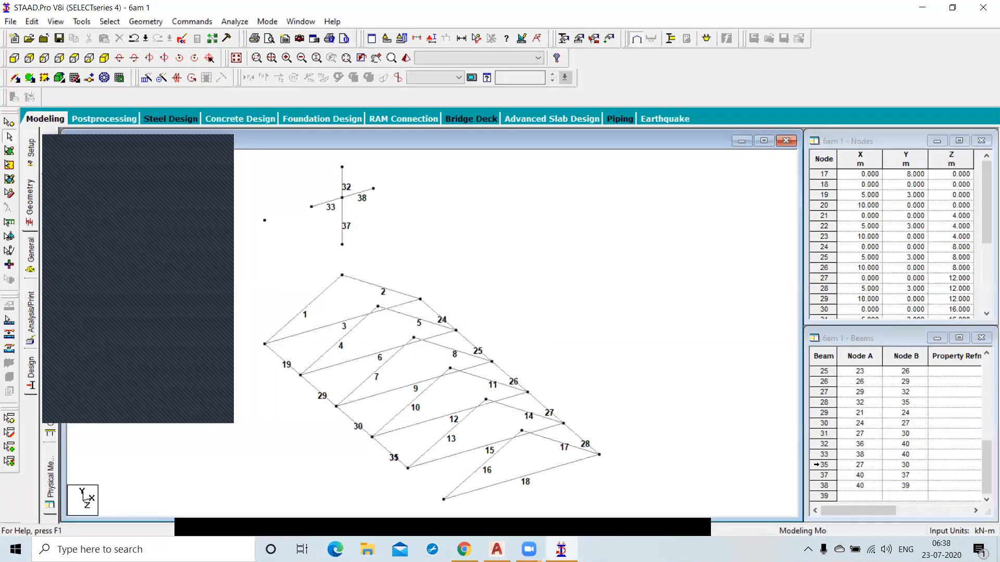
click(824, 465)
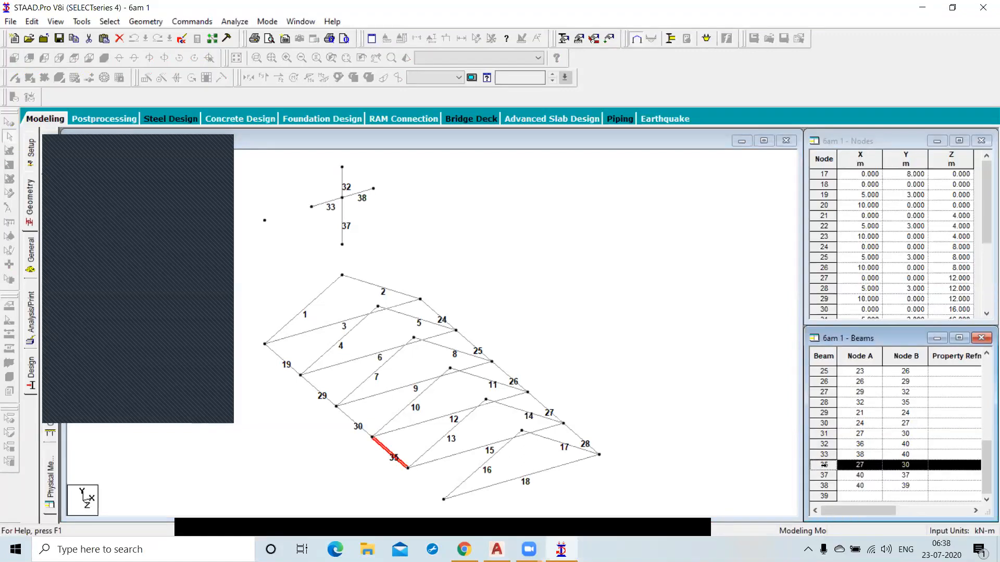
key(Delete)
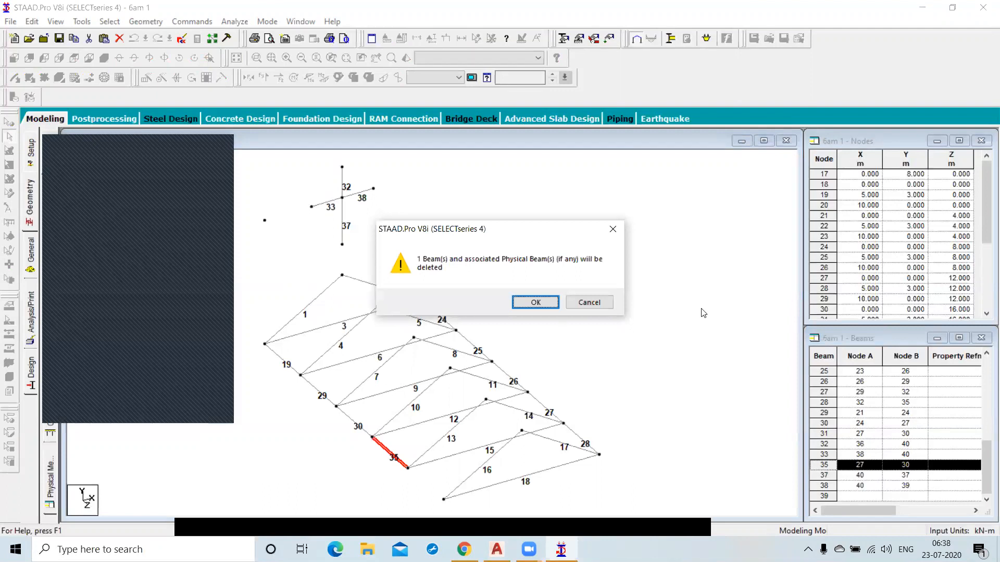
click(536, 303)
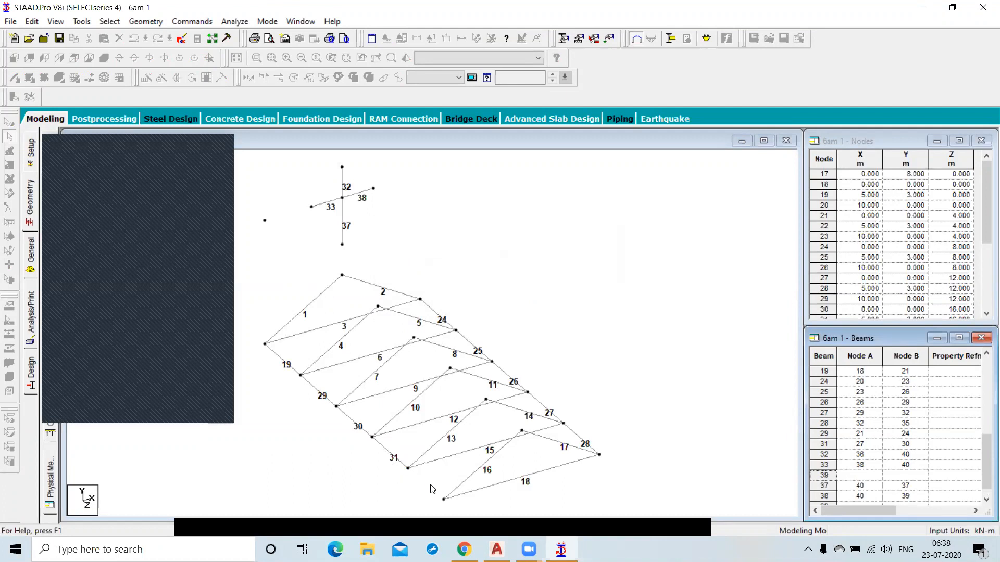
Step: Check the remaining left eave beams 31 and 19, and hide the beam numbers
click(385, 448)
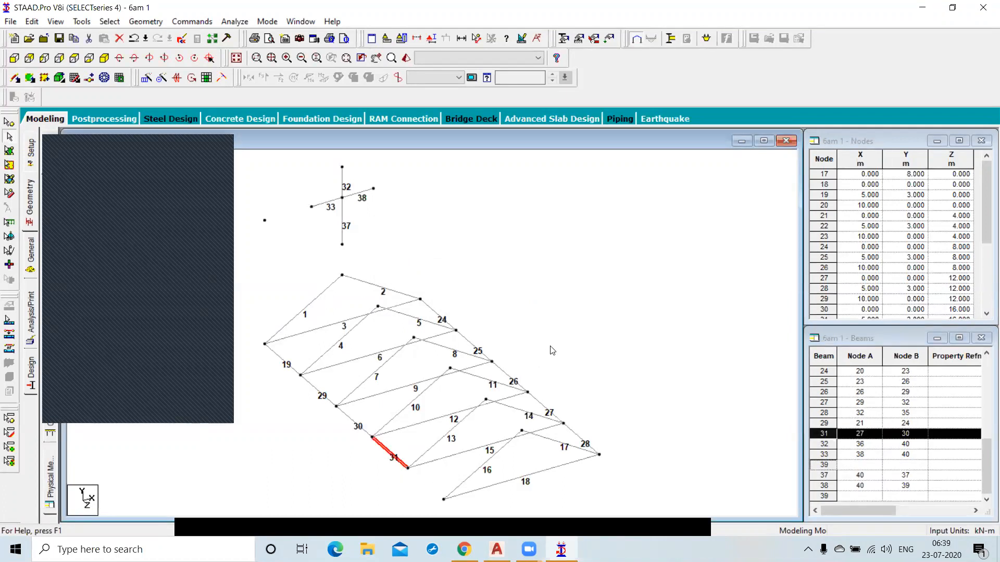
click(564, 343)
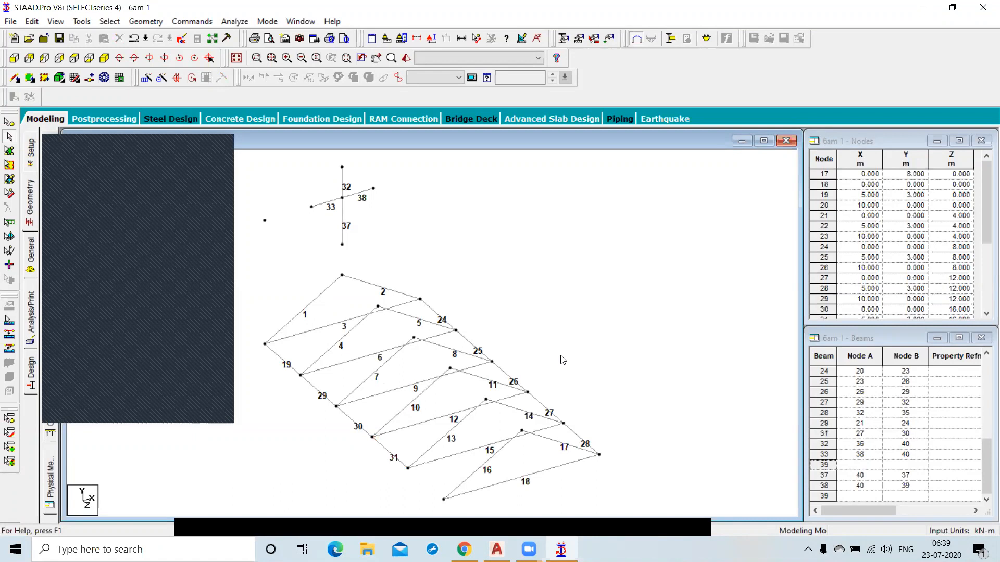
scroll(529, 304, down, 1)
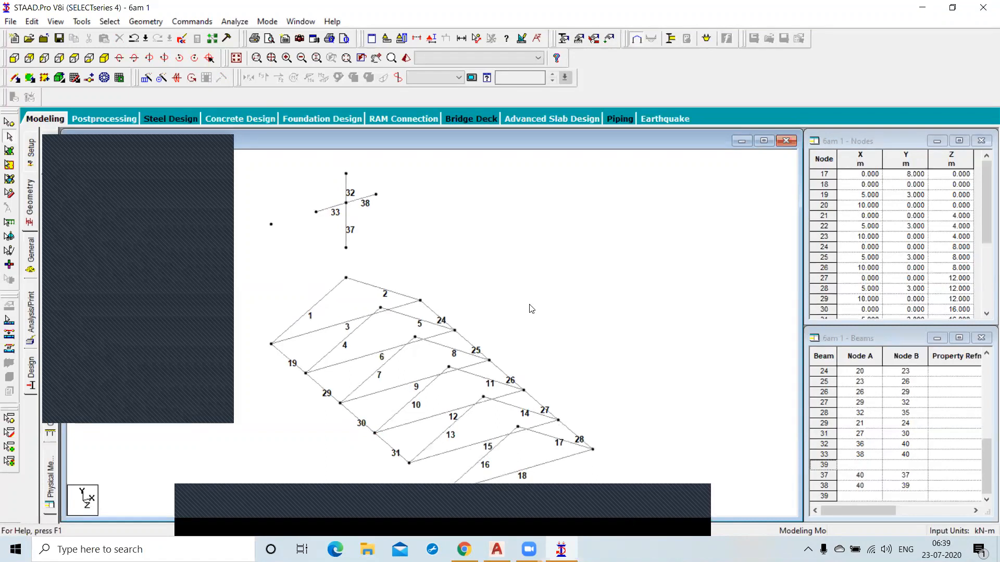
click(286, 361)
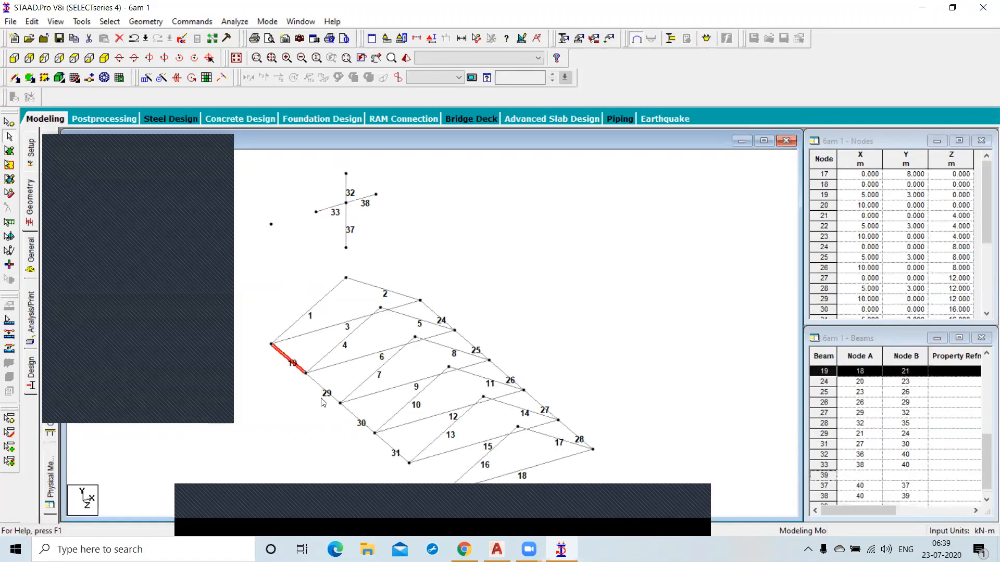
click(255, 420)
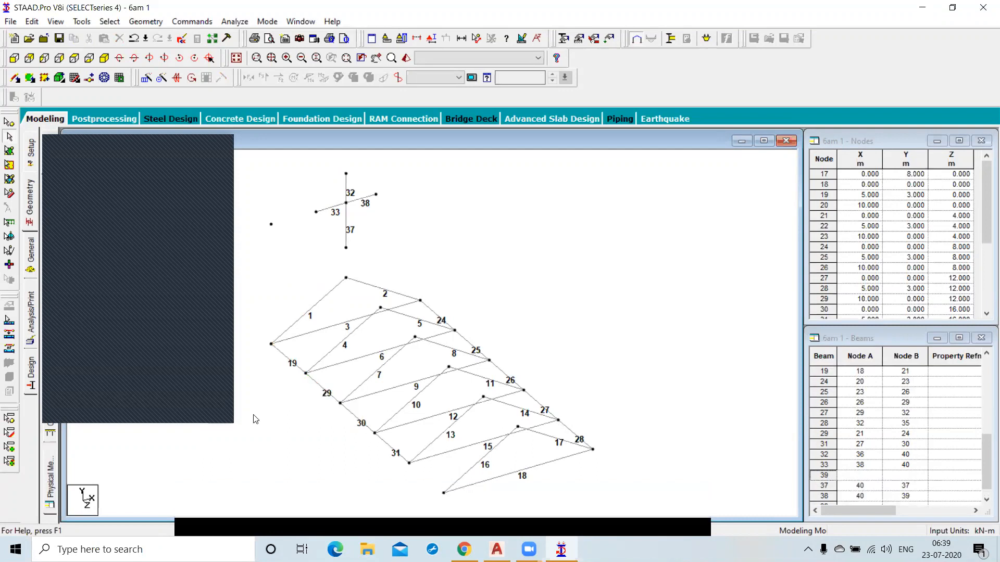
key(shift+b)
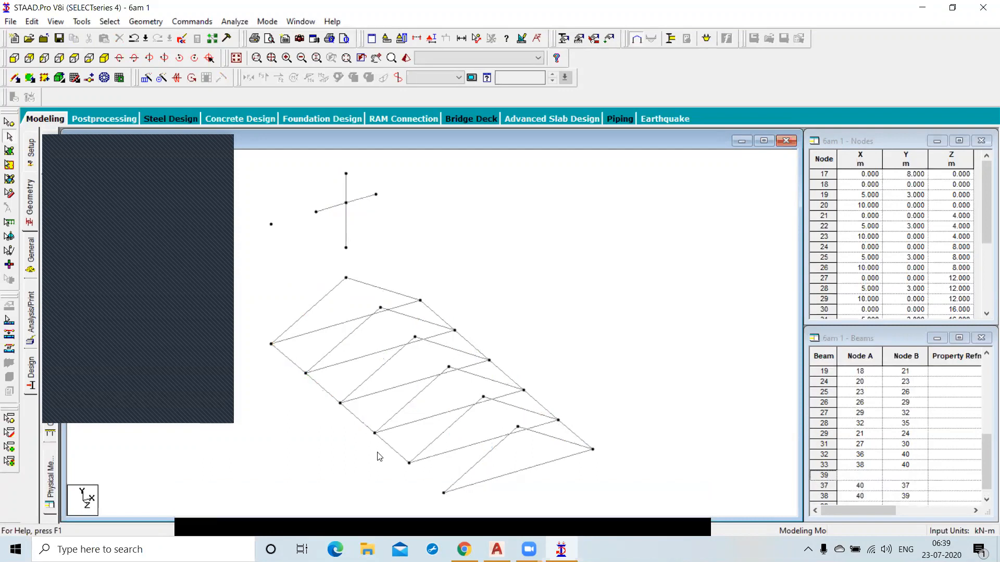
Step: Merge the left eave beams 19, 29, 30 and 31 into one member, keeping beam number 19
click(291, 362)
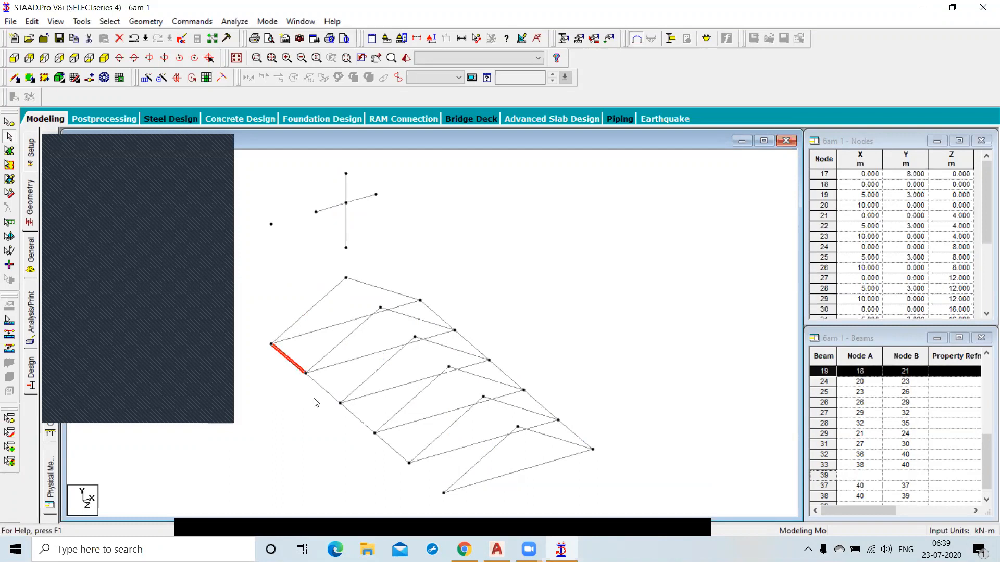
ctrl+click(352, 418)
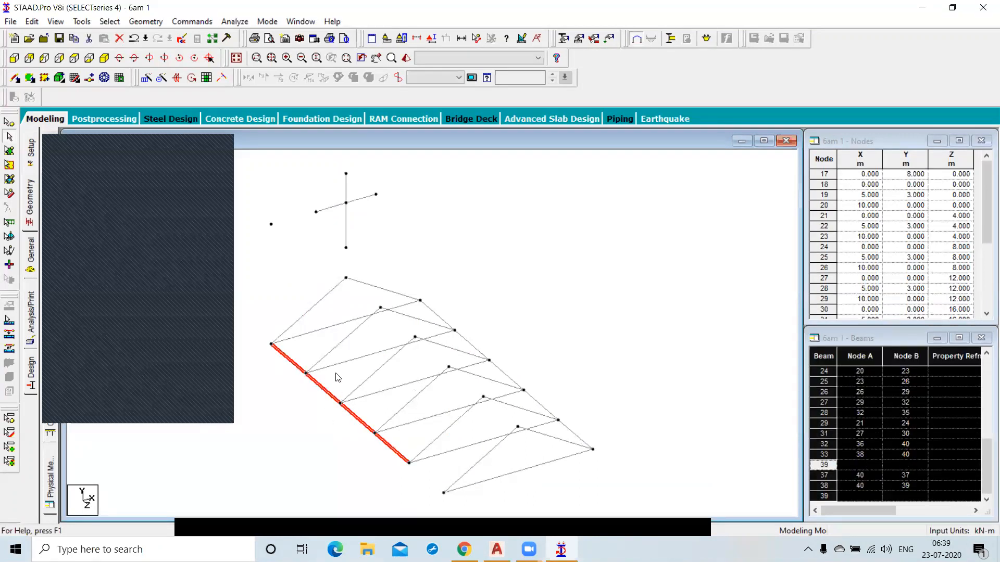
click(90, 144)
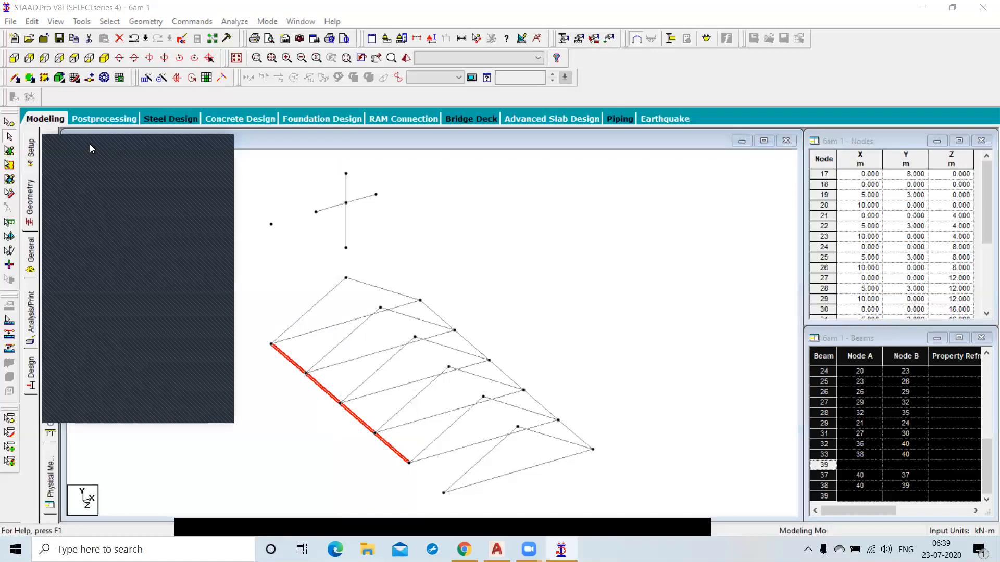
drag(90, 149, 634, 123)
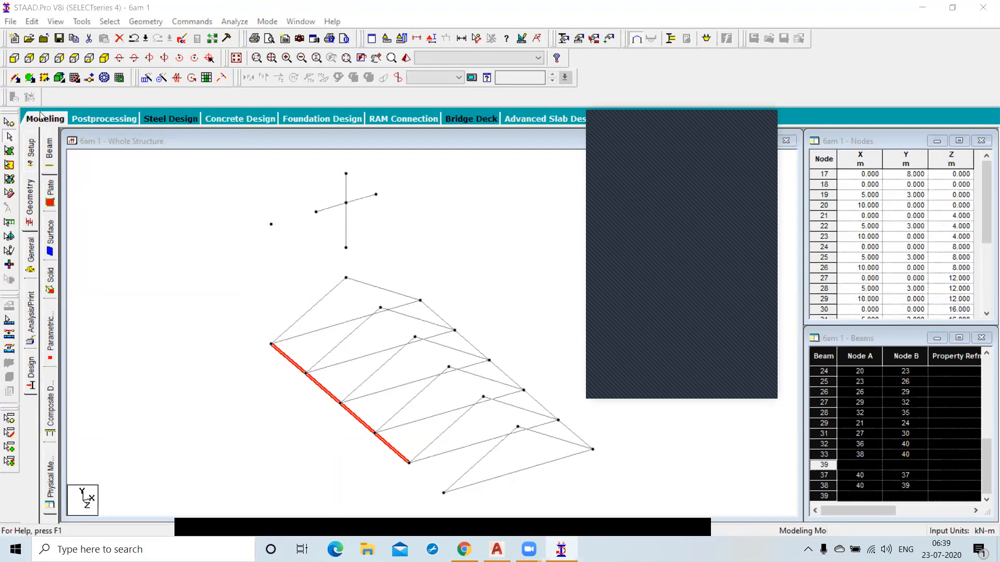
click(156, 25)
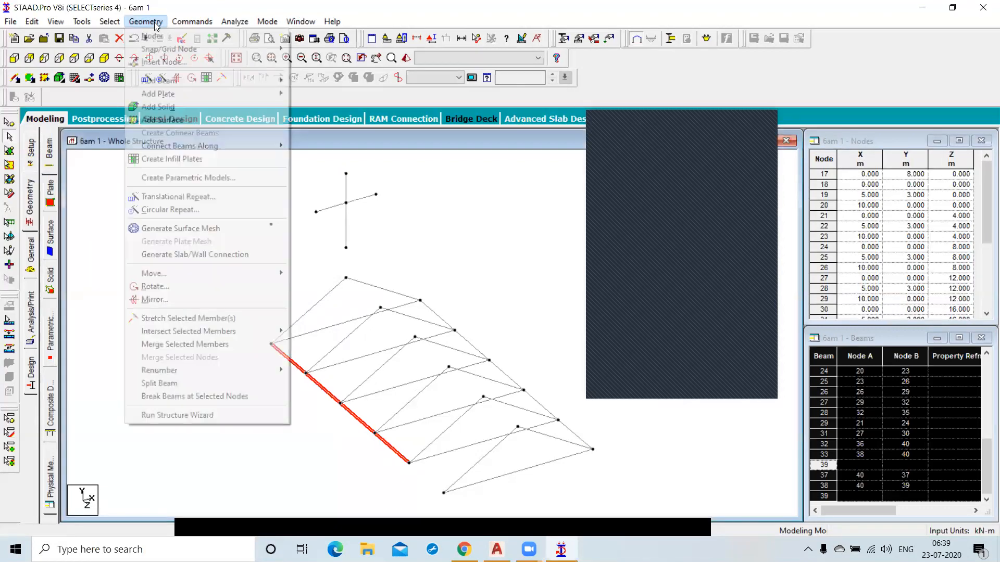
click(184, 345)
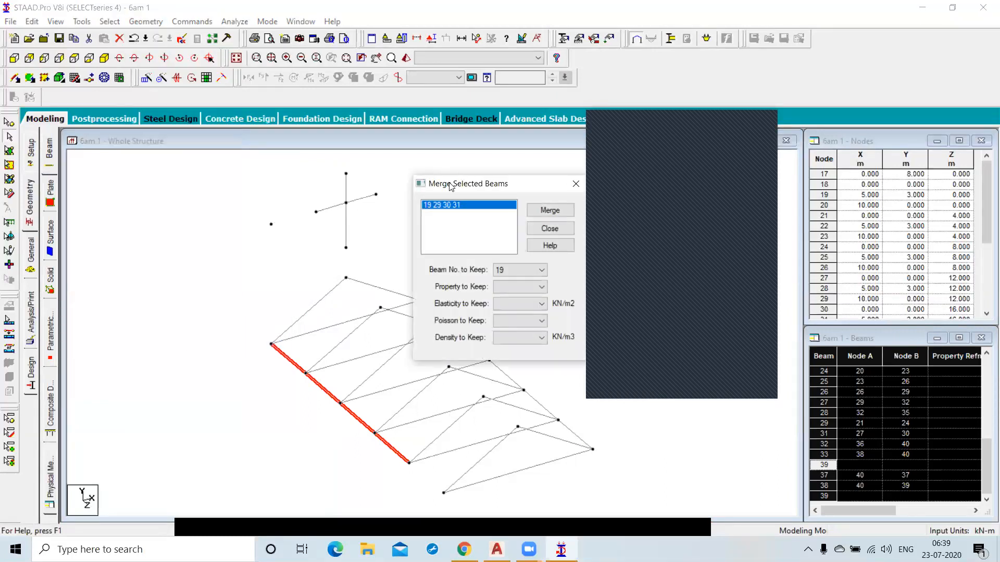
drag(450, 185, 114, 194)
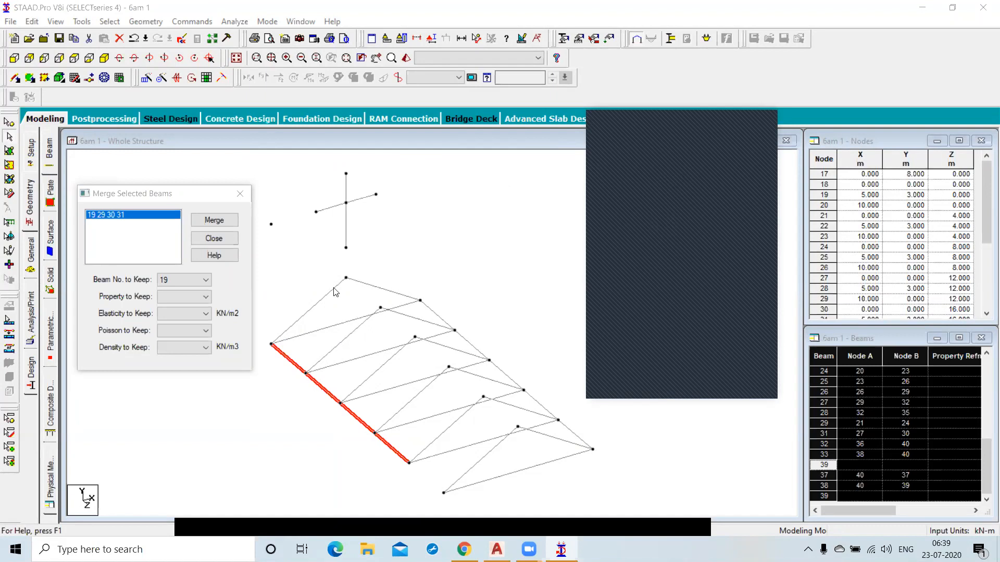
click(214, 222)
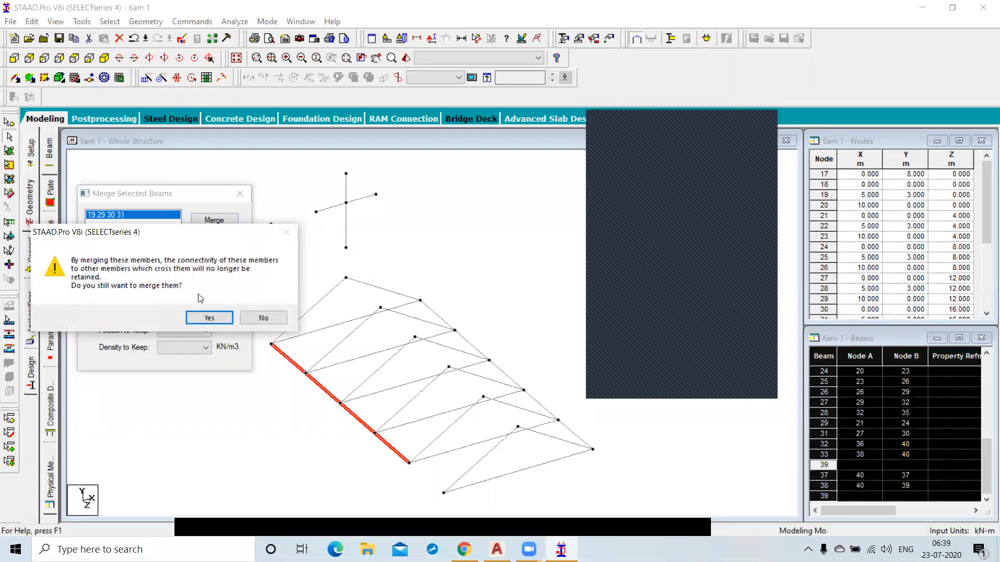
click(209, 318)
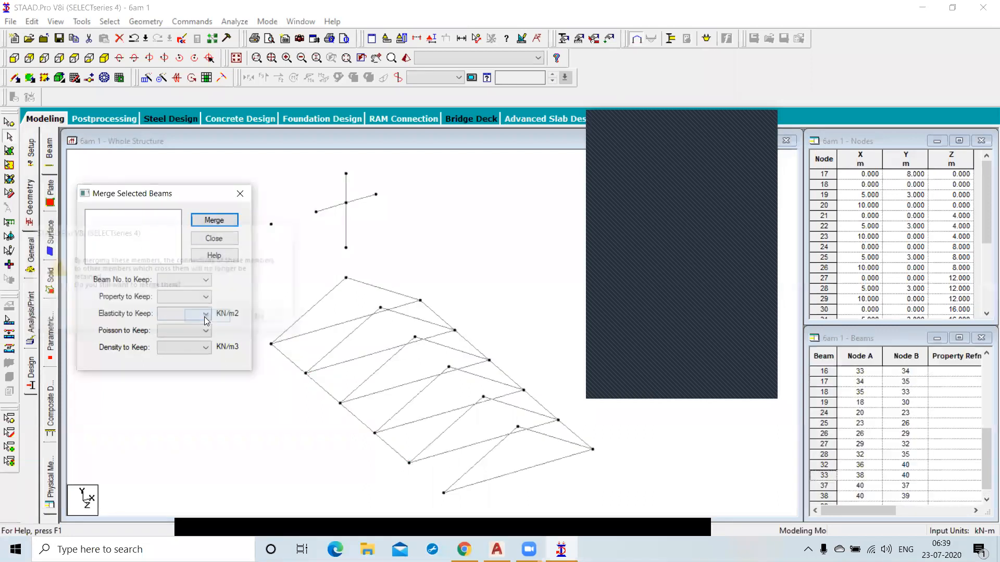
click(212, 237)
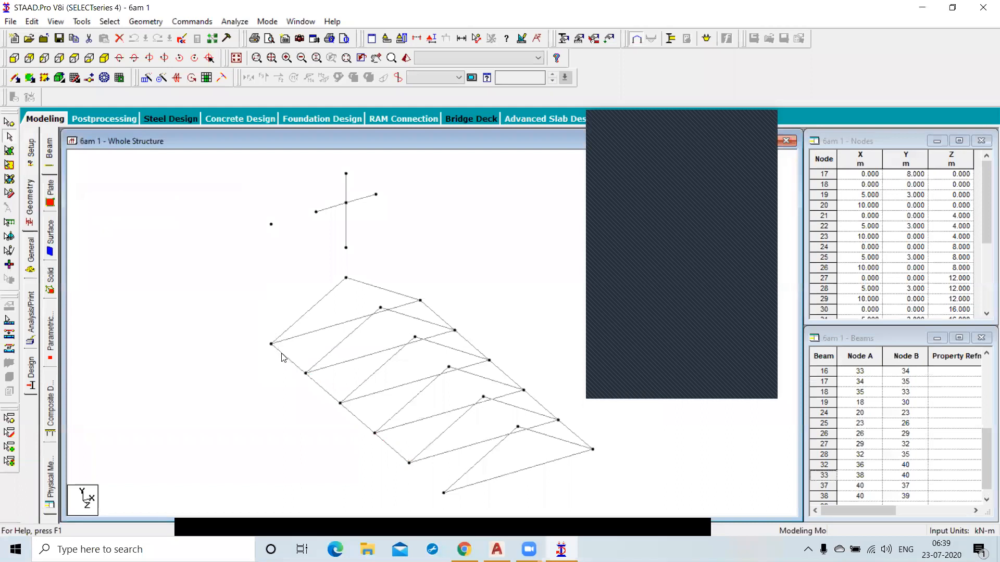
Step: Examine the merged left eave beam and look through the Beams table for gaps in the member numbering
click(283, 356)
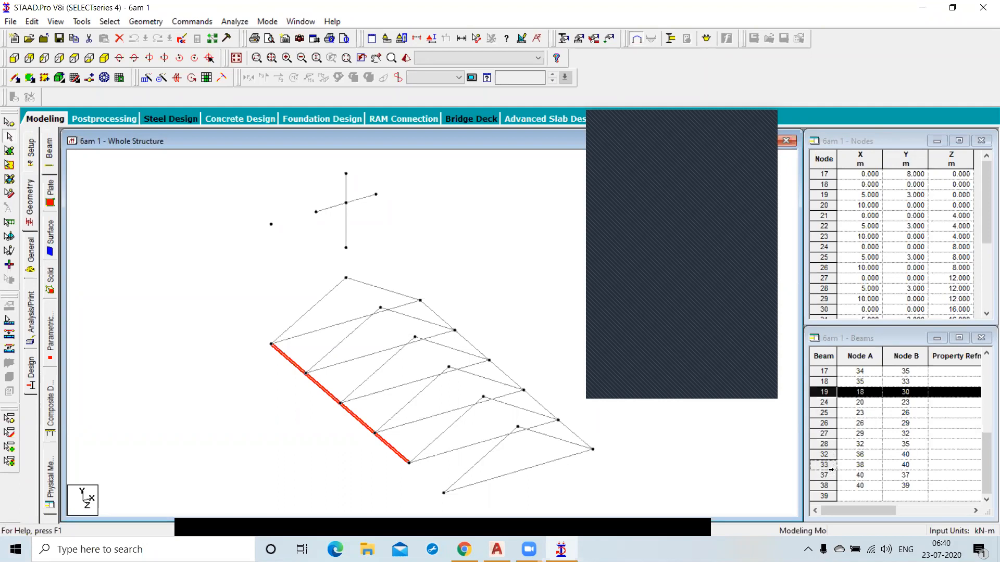
scroll(831, 470, up, 5)
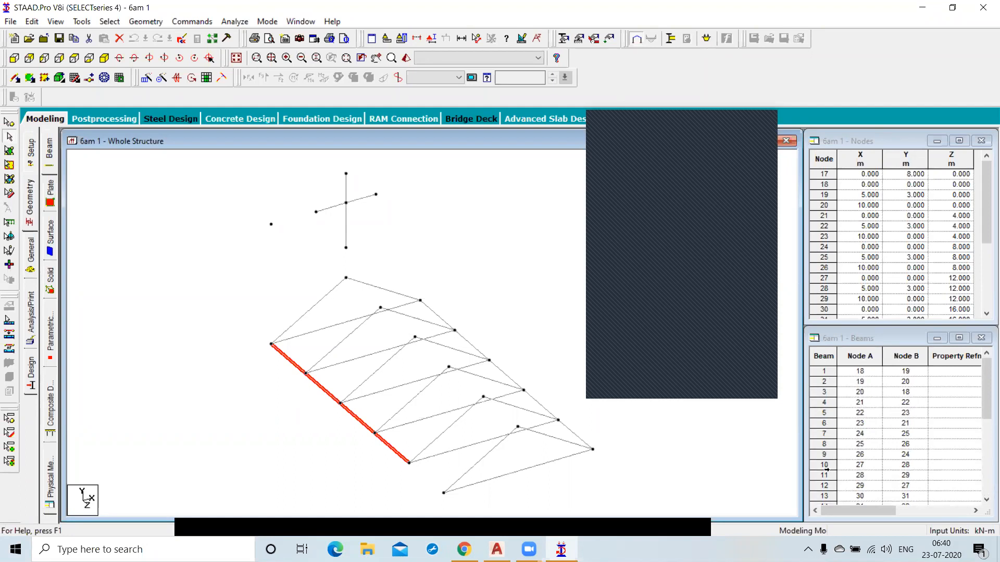
scroll(831, 500, down, 1)
scroll(831, 501, down, 5)
click(831, 495)
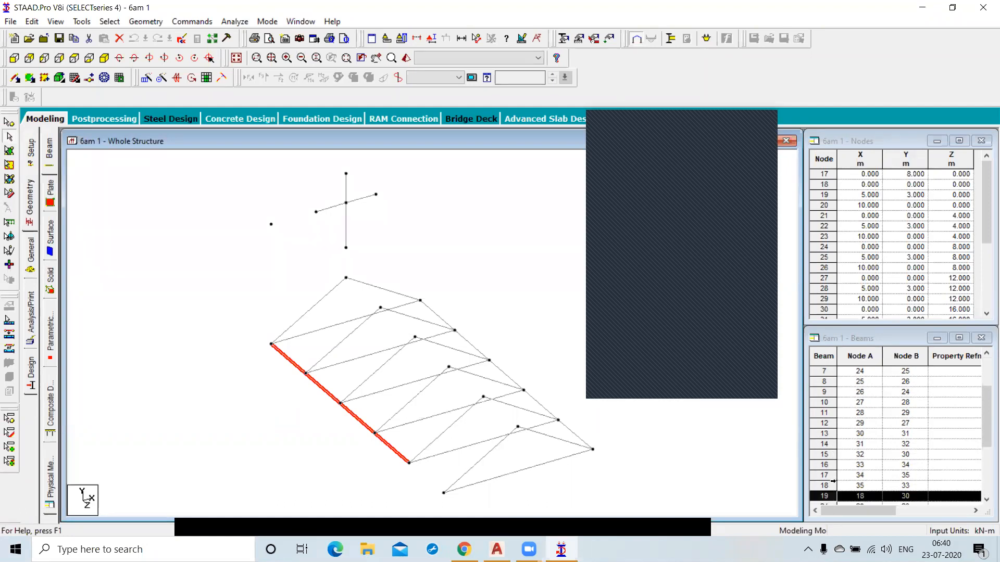
scroll(831, 481, down, 10)
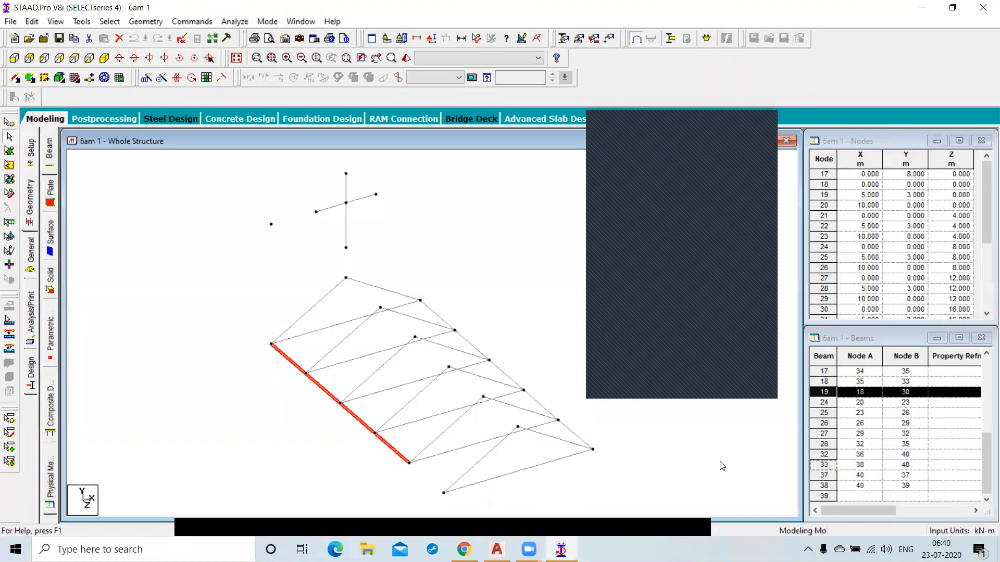
drag(984, 459, 984, 364)
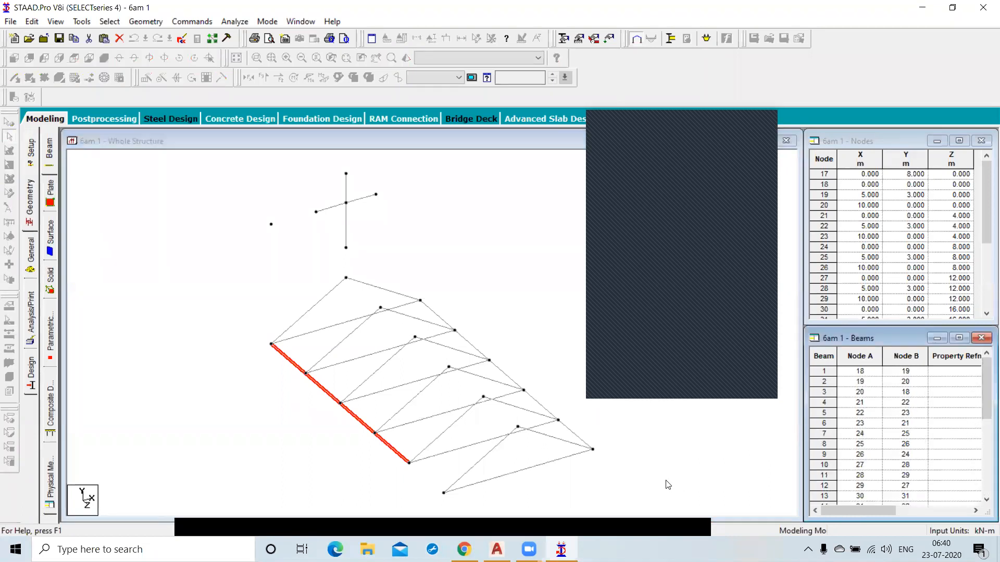
scroll(844, 445, down, 3)
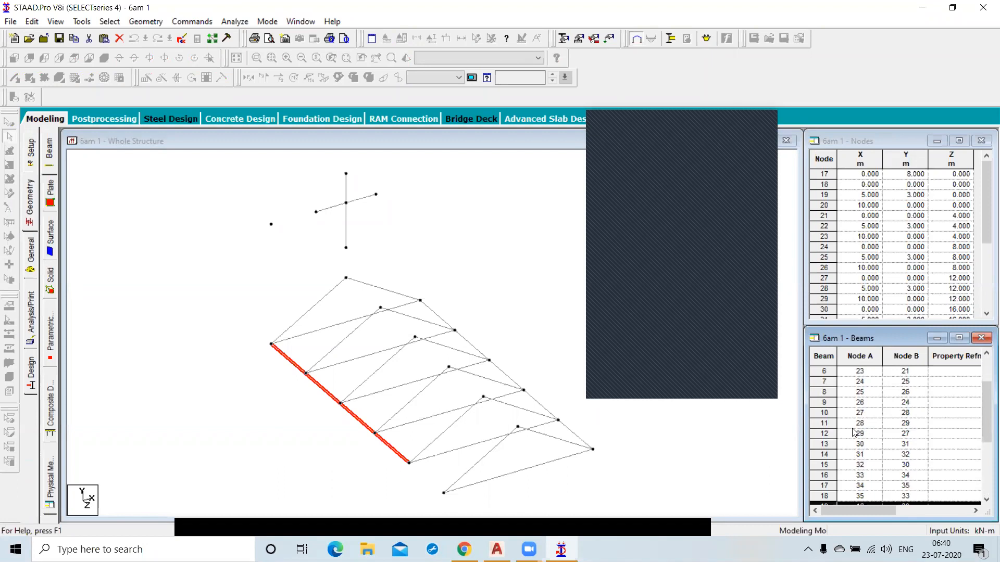
scroll(842, 449, down, 2)
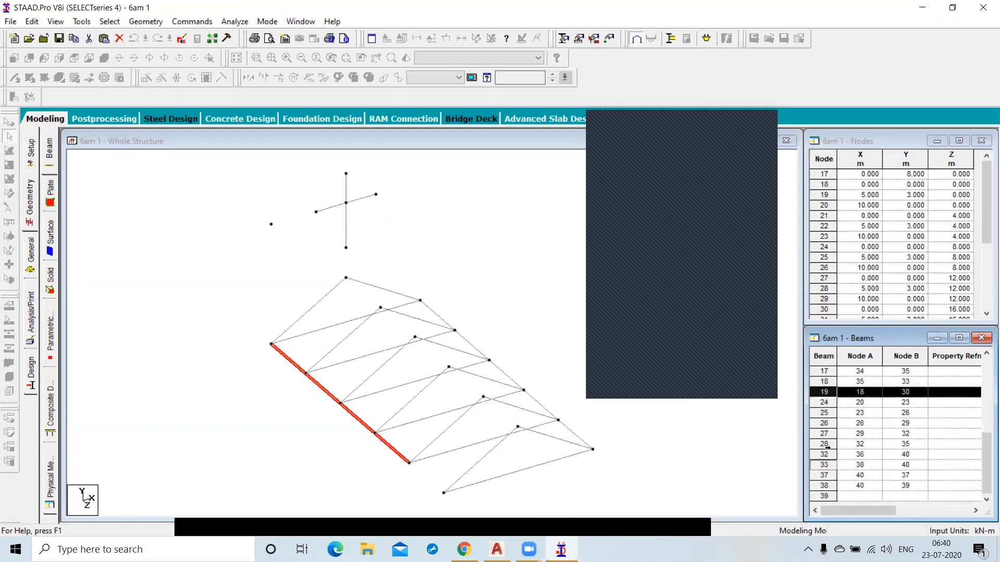
click(733, 464)
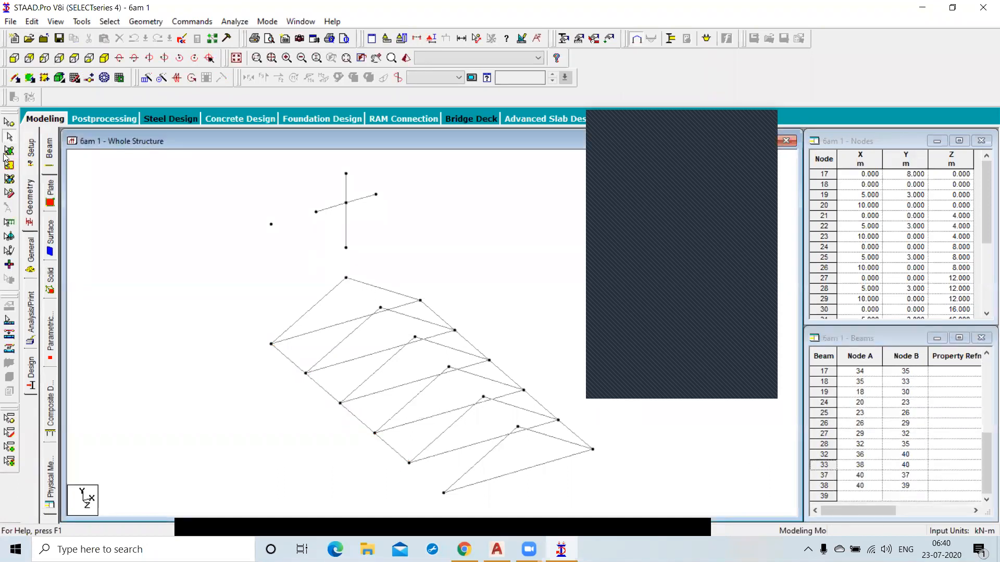
Step: Delete the isolated node 17 above the first truss
click(10, 123)
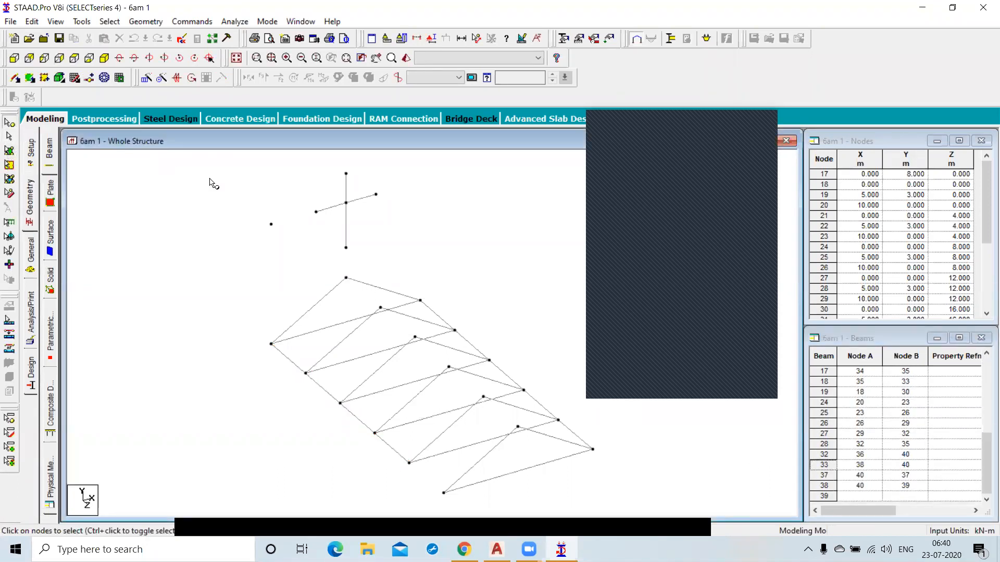
click(271, 225)
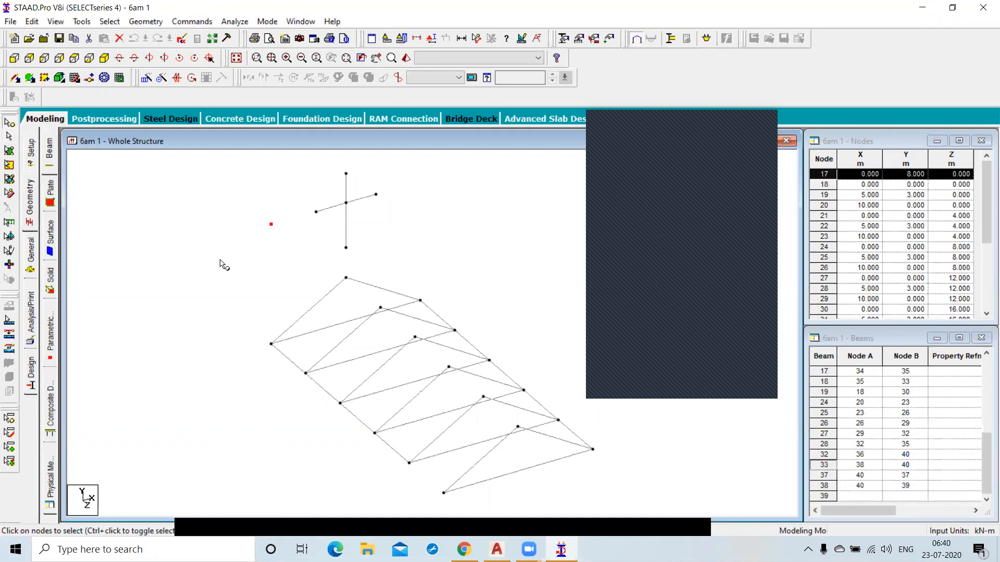
key(Delete)
key(Return)
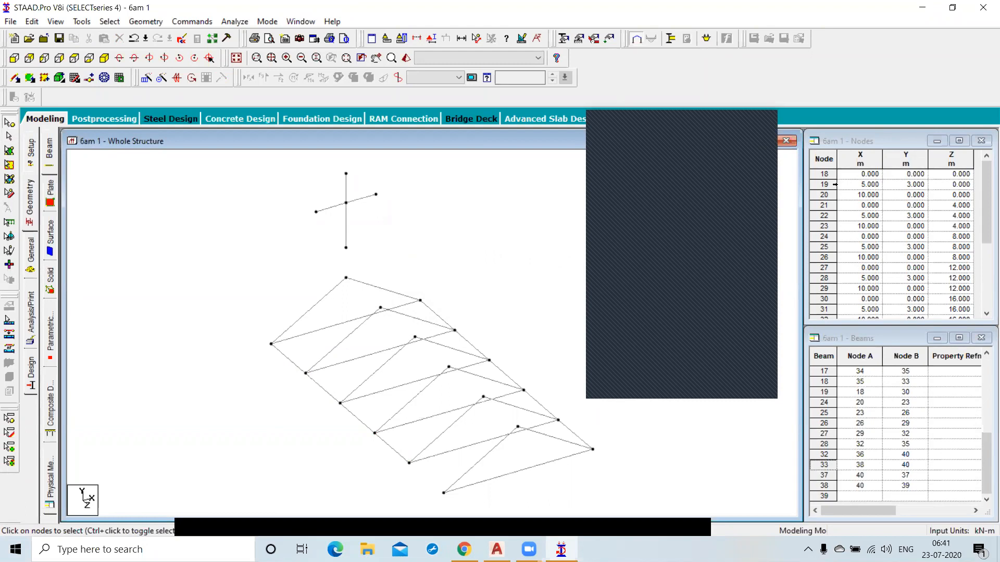
Step: Check the node numbering in the Nodes table and the available renumbering command, declining the auto save
mouse_move(986, 203)
mouse_down()
mouse_move(986, 262)
mouse_move(986, 205)
mouse_up()
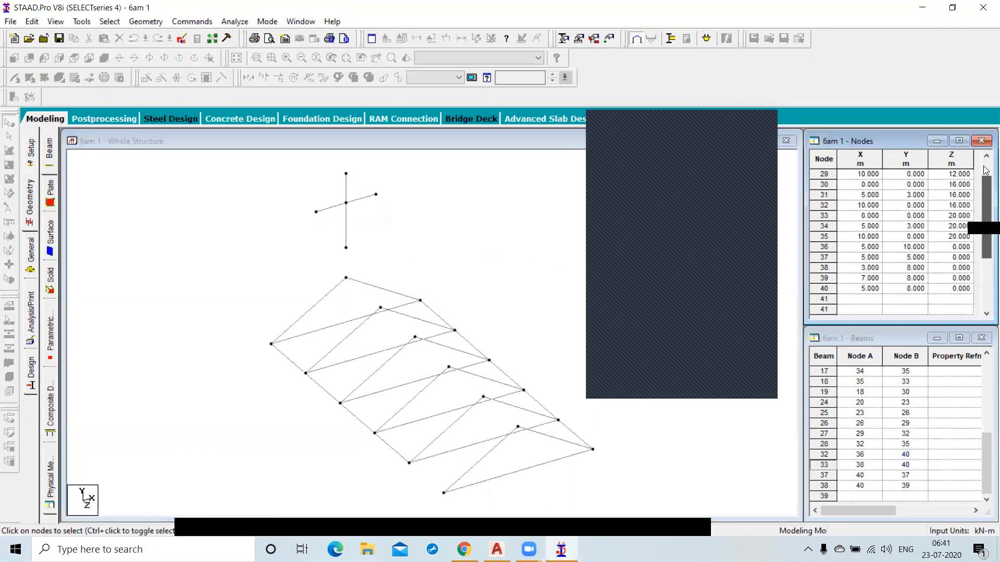
click(146, 22)
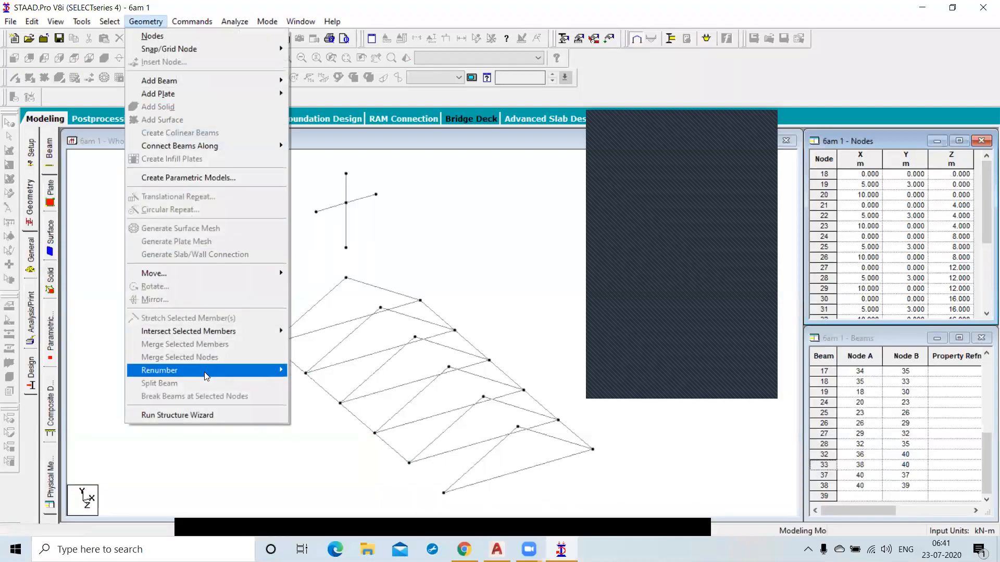
mouse_move(205, 376)
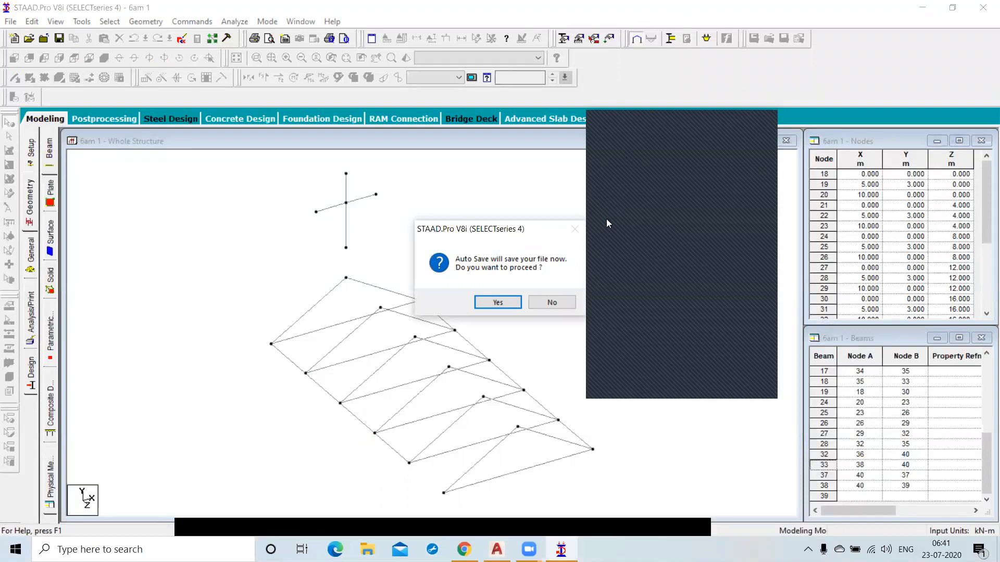
click(553, 305)
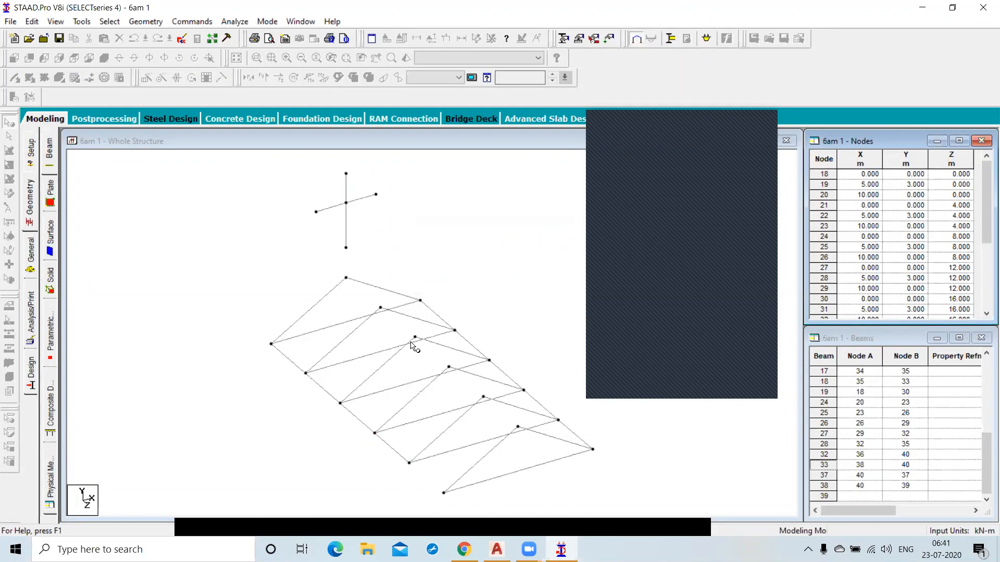
Step: Renumber all members of the structure starting from 1 in ascending order, sorted by member number, accepting the irreversible operation
scroll(413, 346, down, 5)
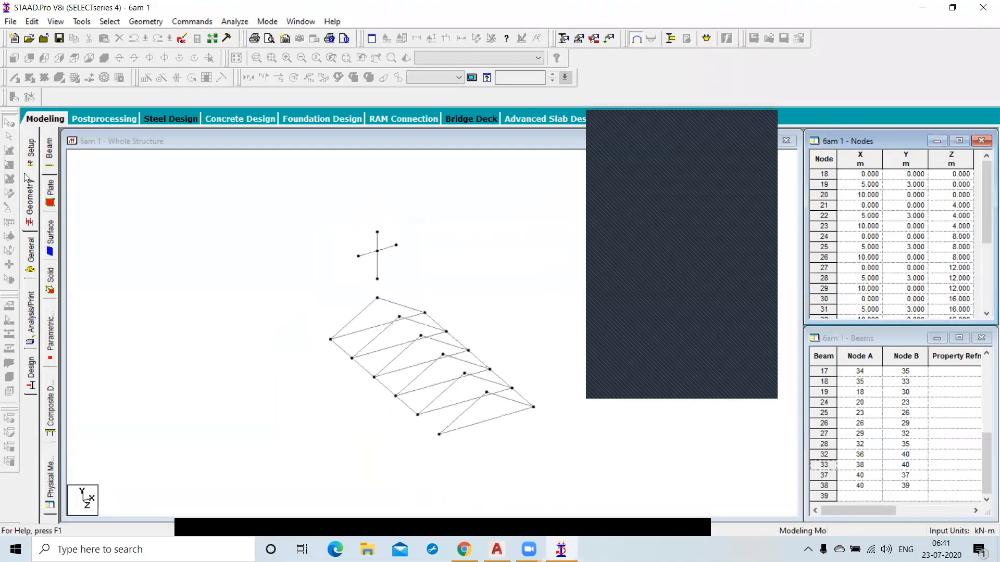
click(190, 238)
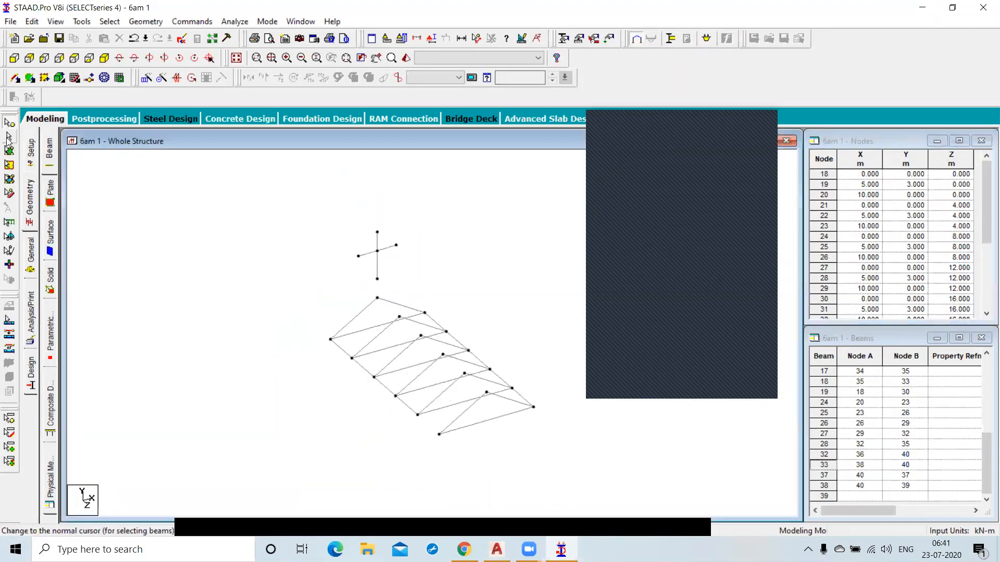
drag(221, 155, 572, 485)
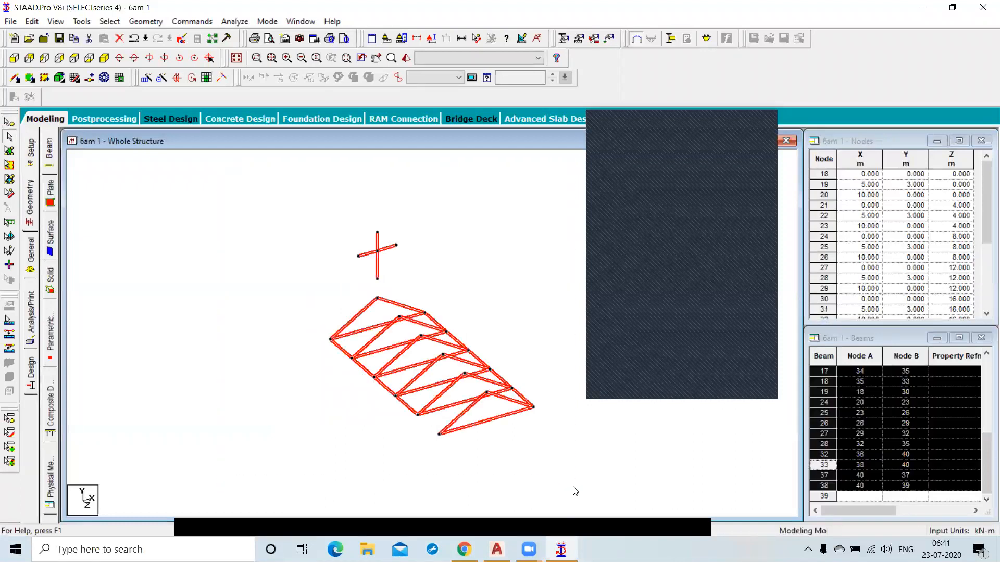
scroll(451, 394, up, 1)
scroll(451, 395, up, 1)
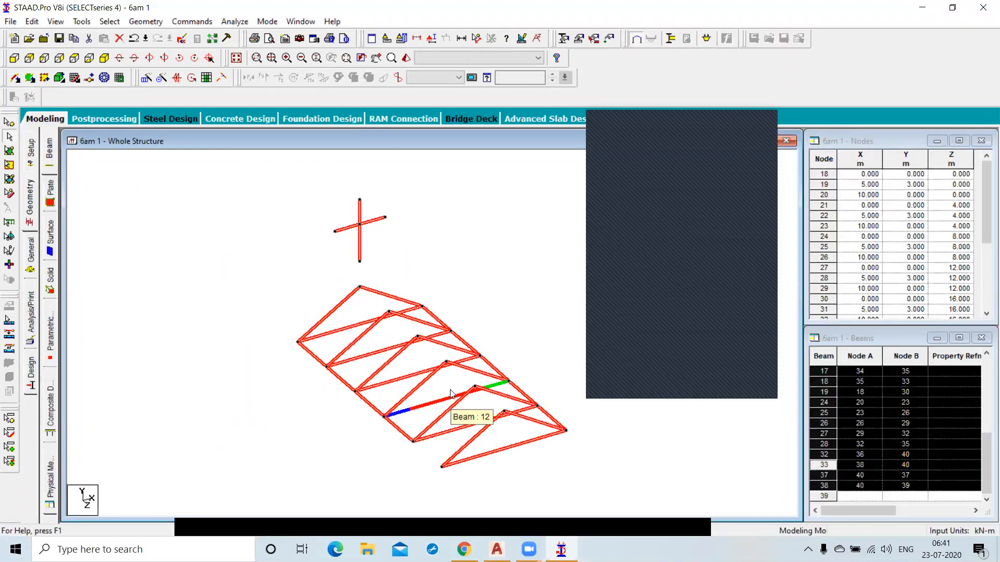
click(147, 23)
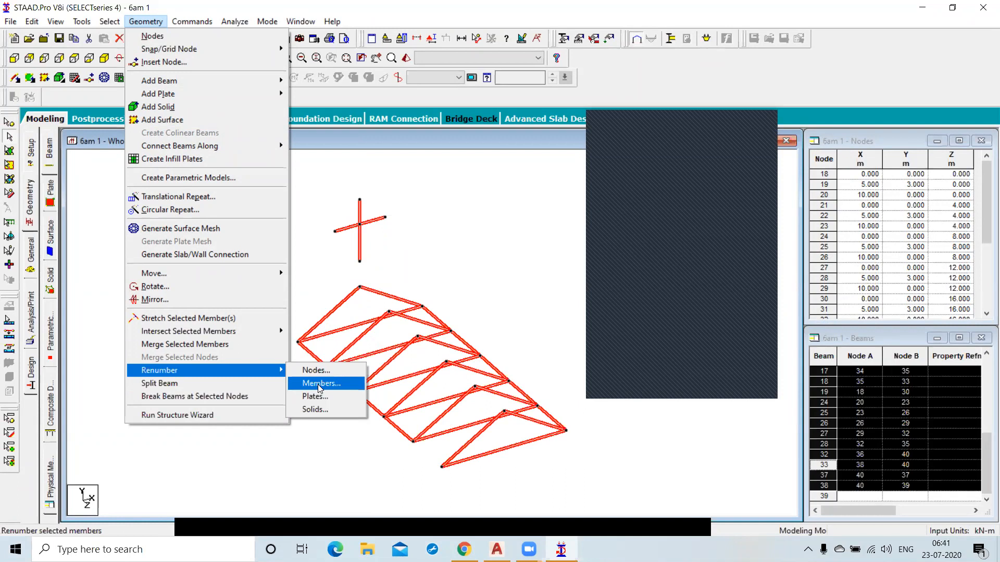
click(319, 385)
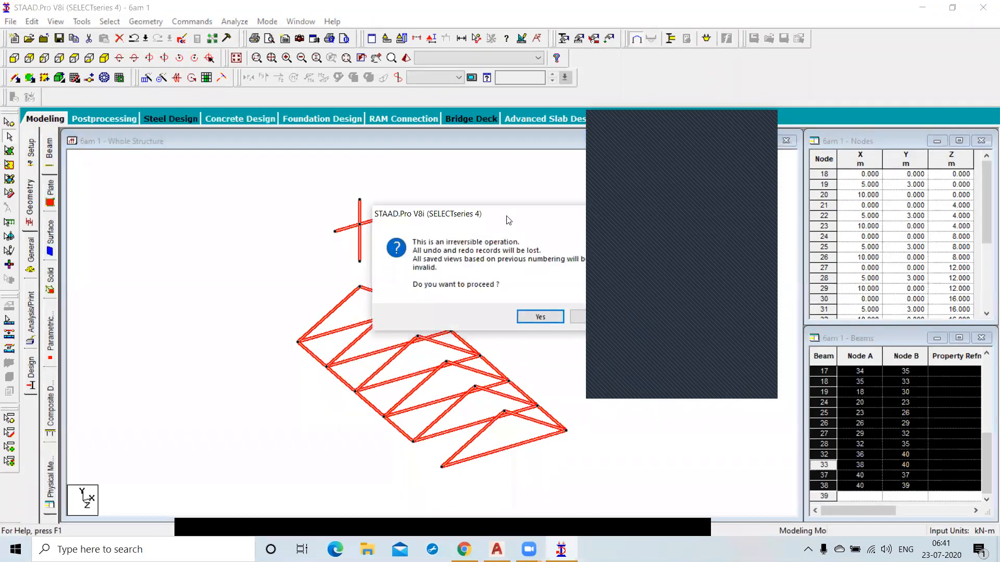
drag(499, 219, 282, 194)
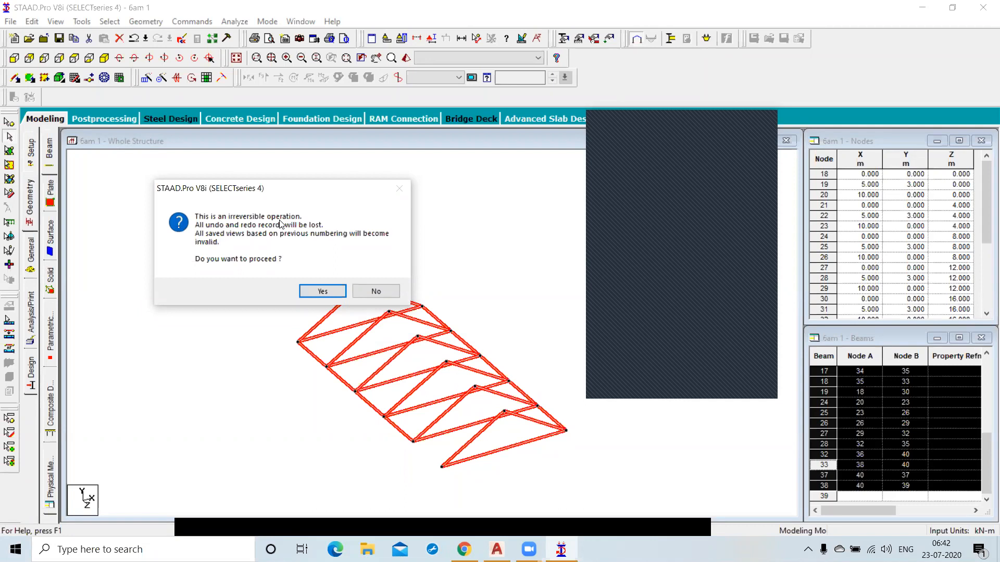
click(318, 291)
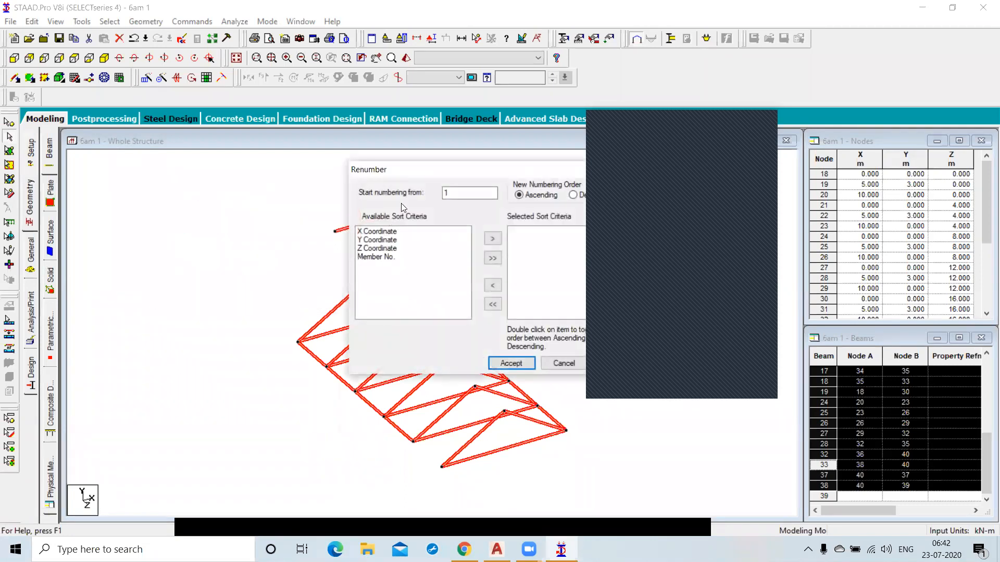
drag(409, 171, 178, 155)
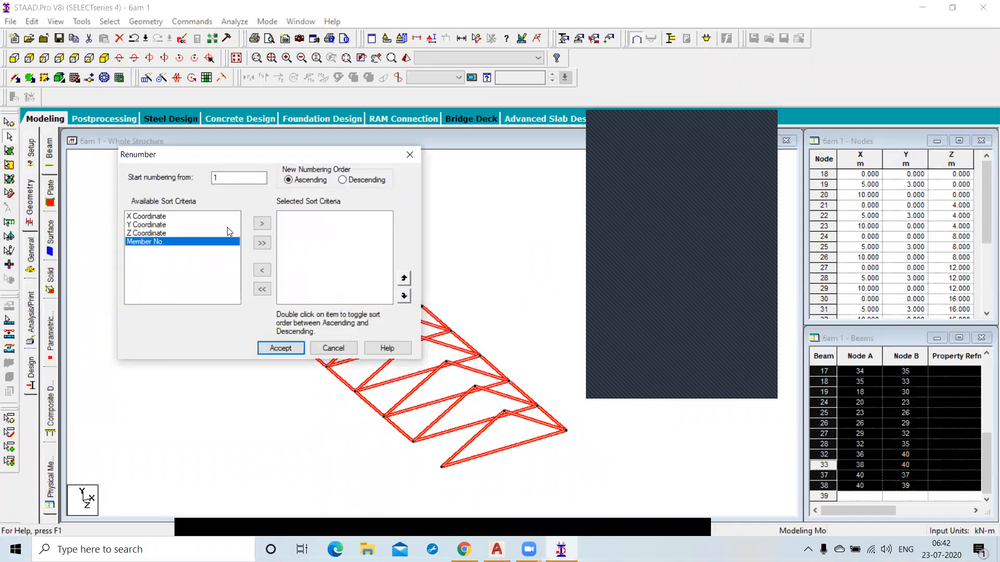
click(262, 223)
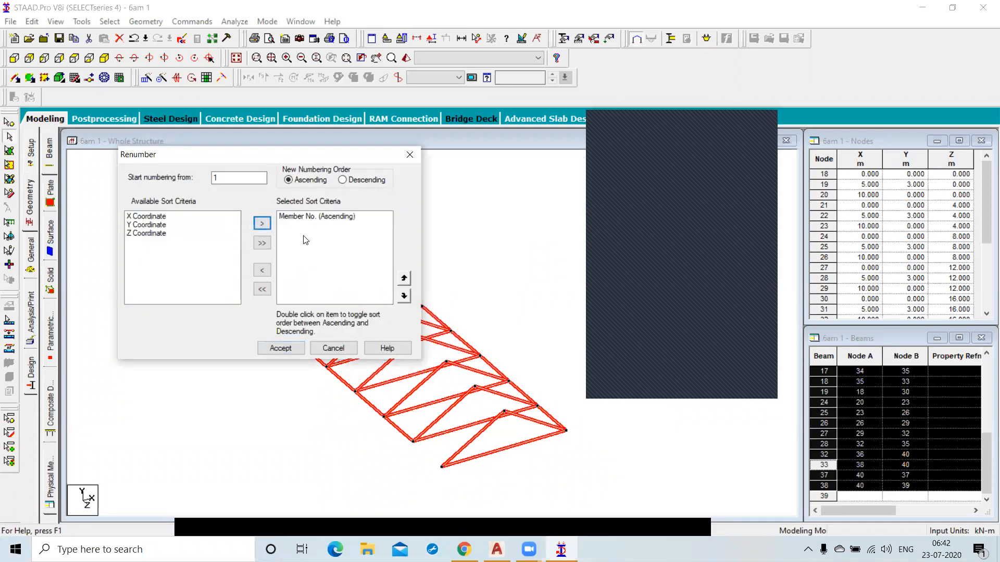
click(692, 170)
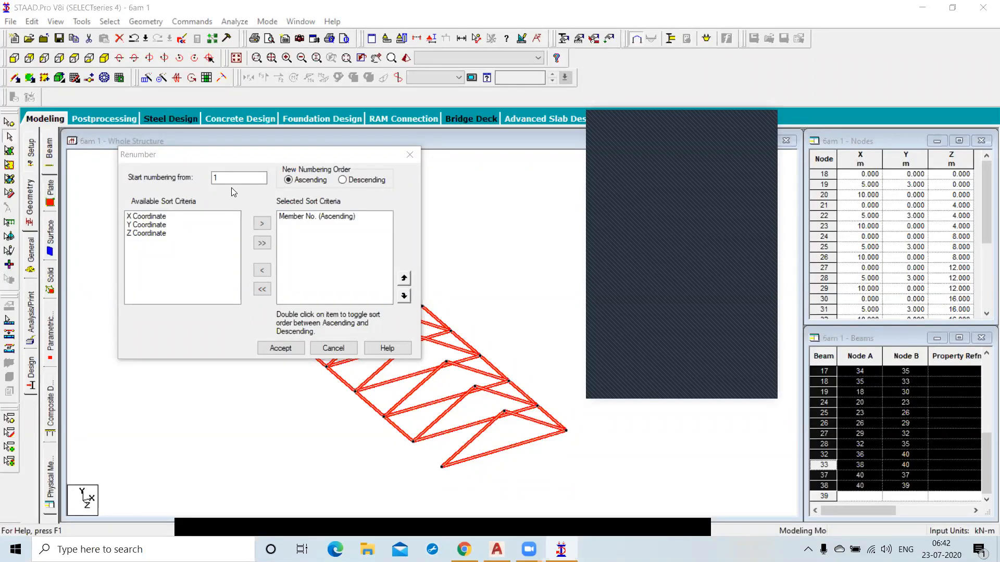
click(220, 178)
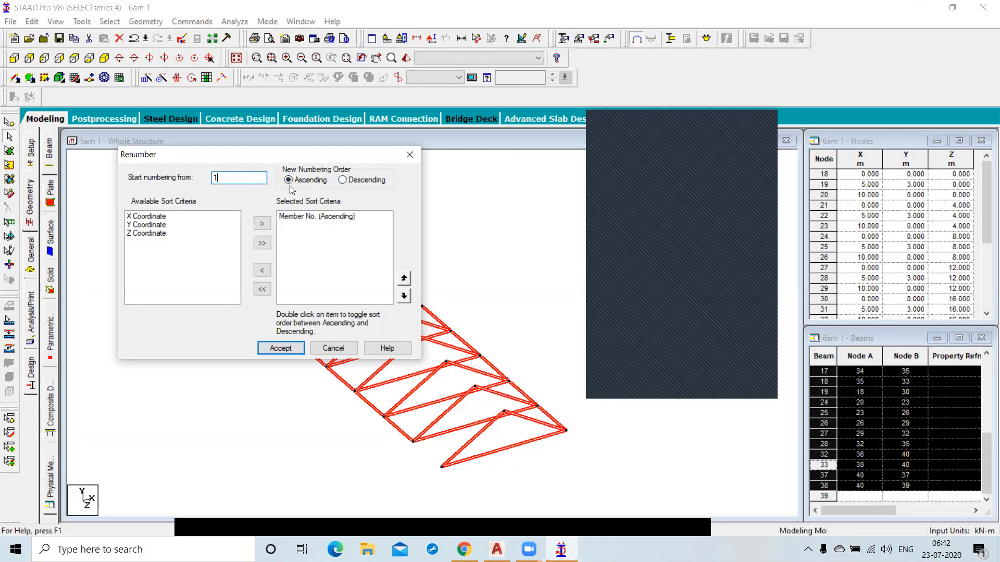
click(275, 349)
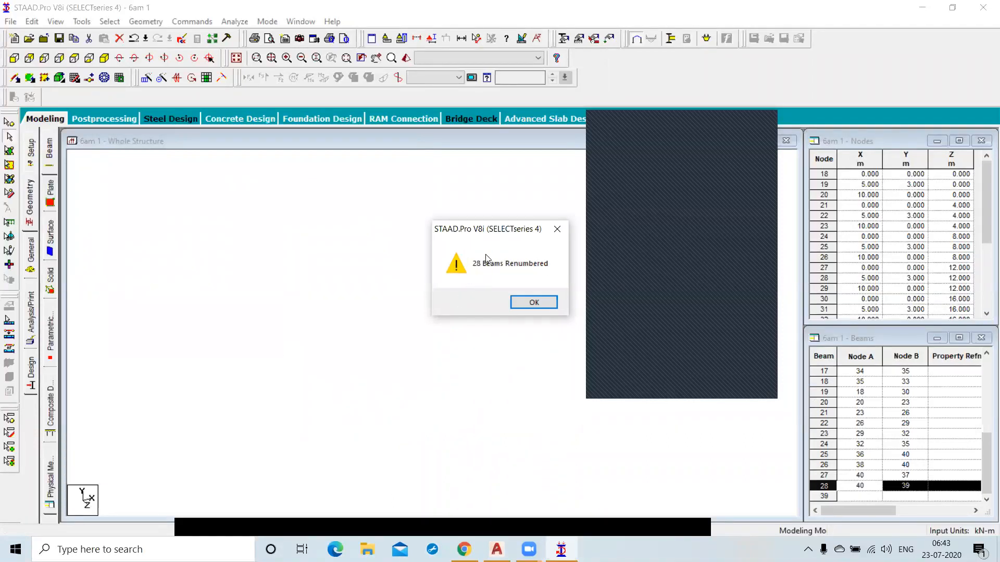
click(533, 303)
Step: Check the new member numbering from the first to the last row of the Beams table
click(986, 477)
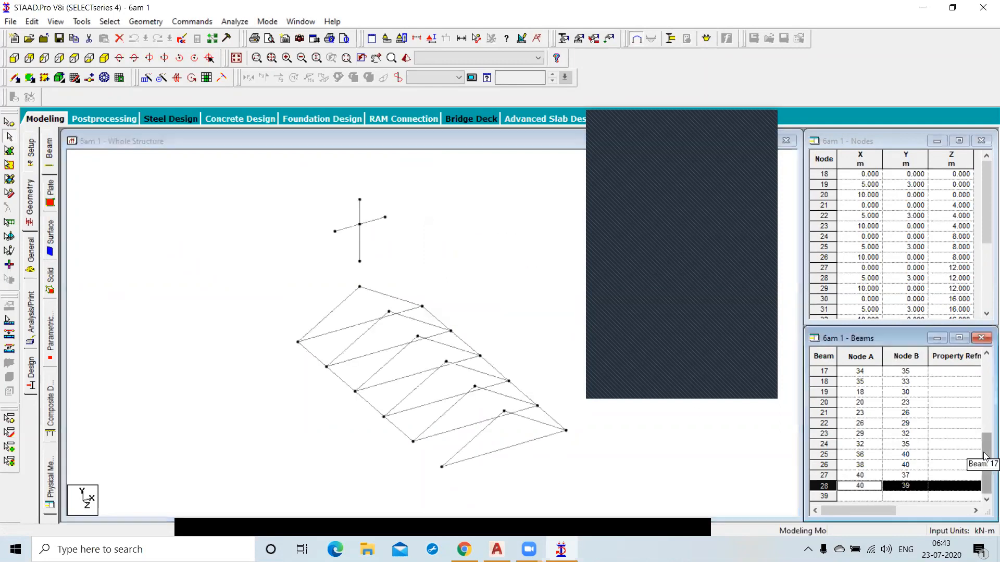
drag(986, 480, 986, 390)
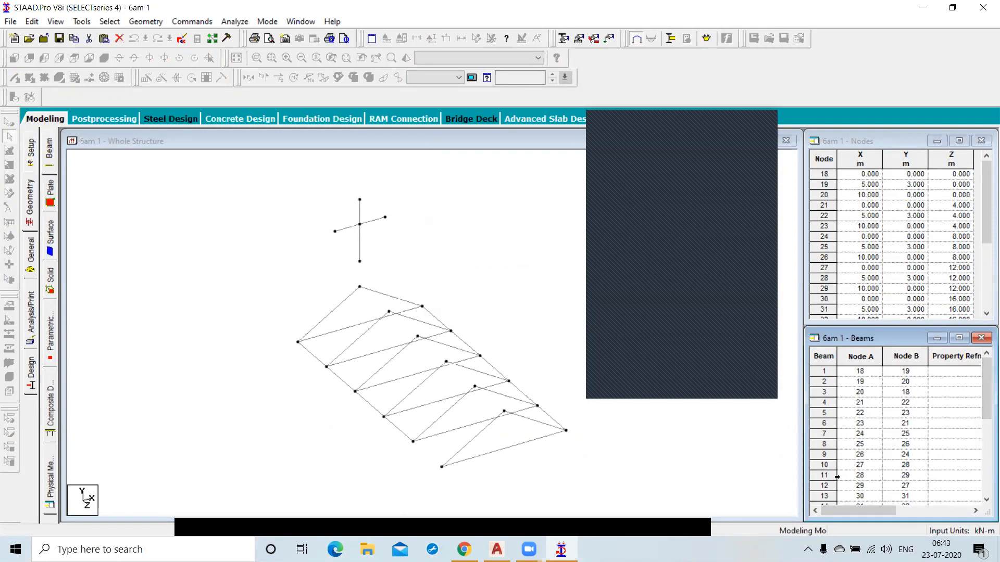
drag(986, 390, 985, 475)
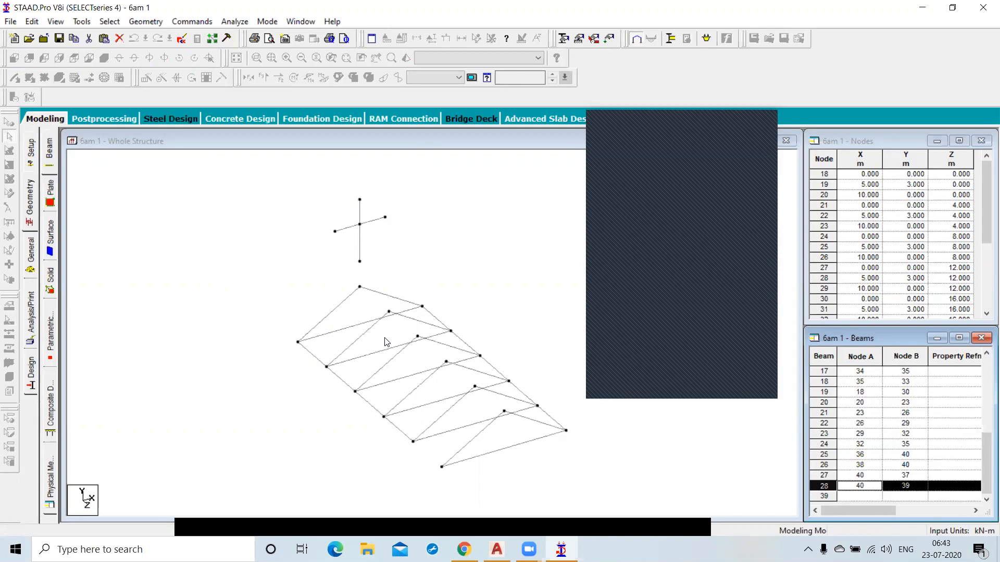
Step: Delete the eave beam between nodes 20 and 23, in the first bay
click(473, 265)
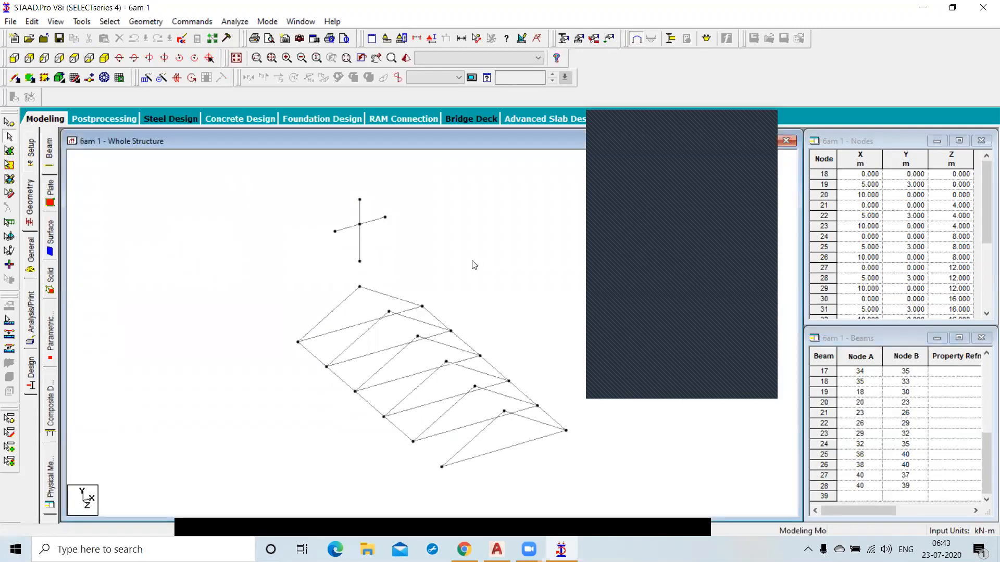
click(439, 318)
key(Delete)
key(Return)
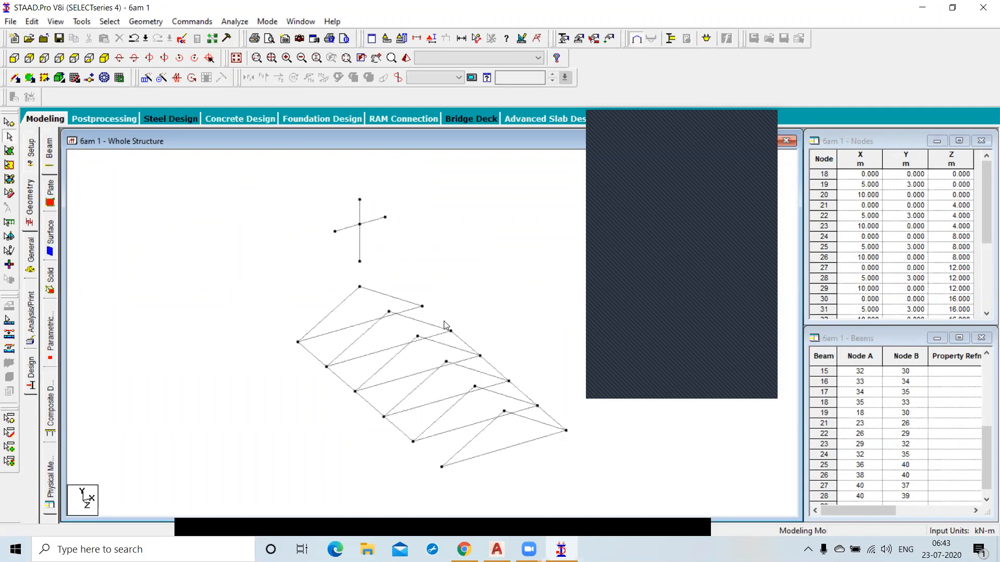
Step: Try merging nodes 20 and 23 with node 20 as the node to keep, and undo the merge
click(9, 122)
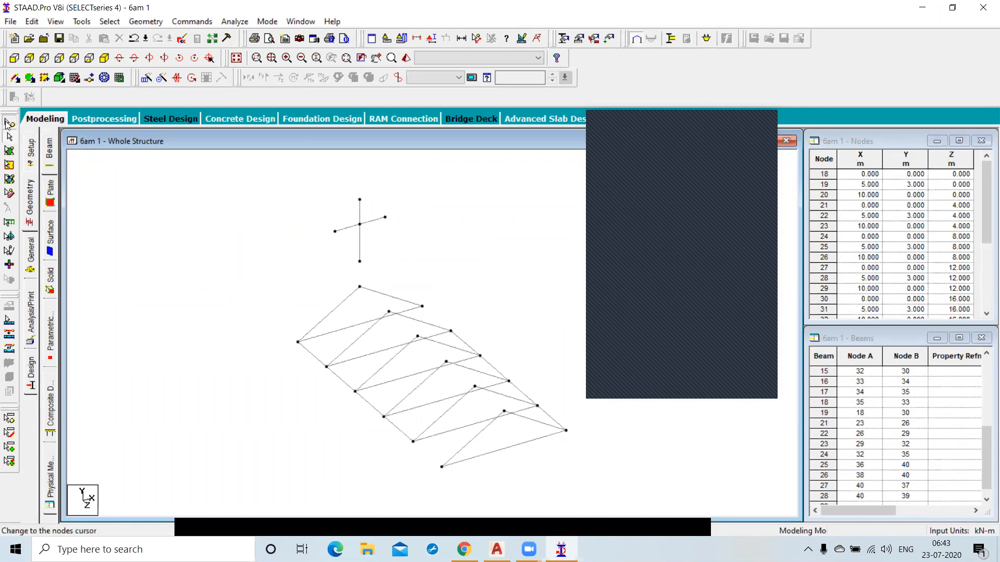
click(423, 307)
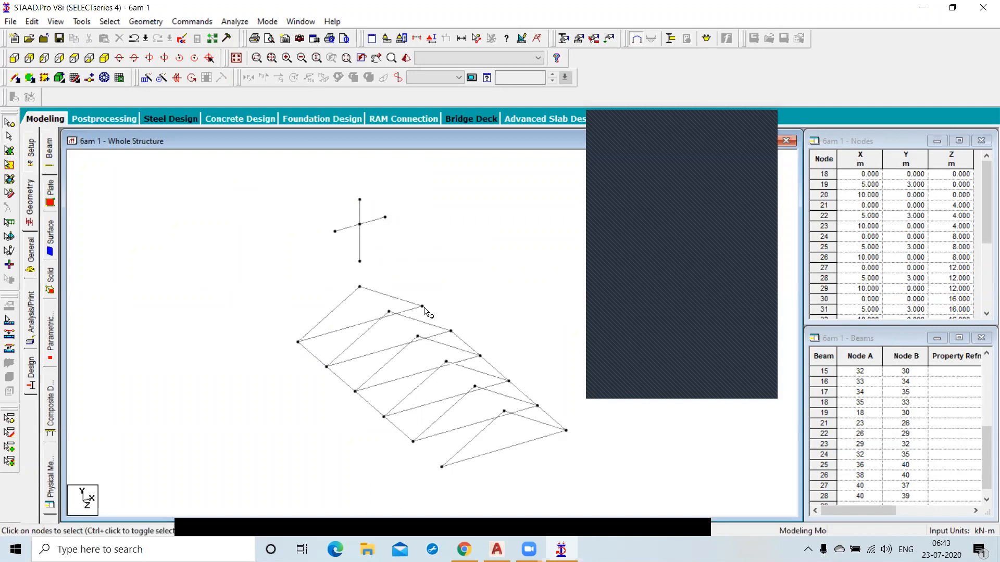
ctrl+click(451, 331)
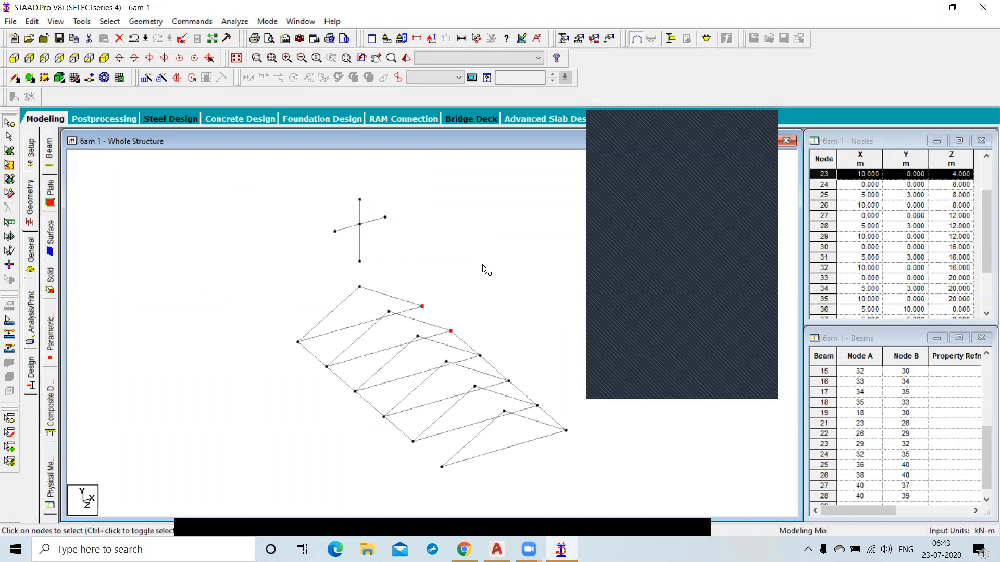
click(139, 22)
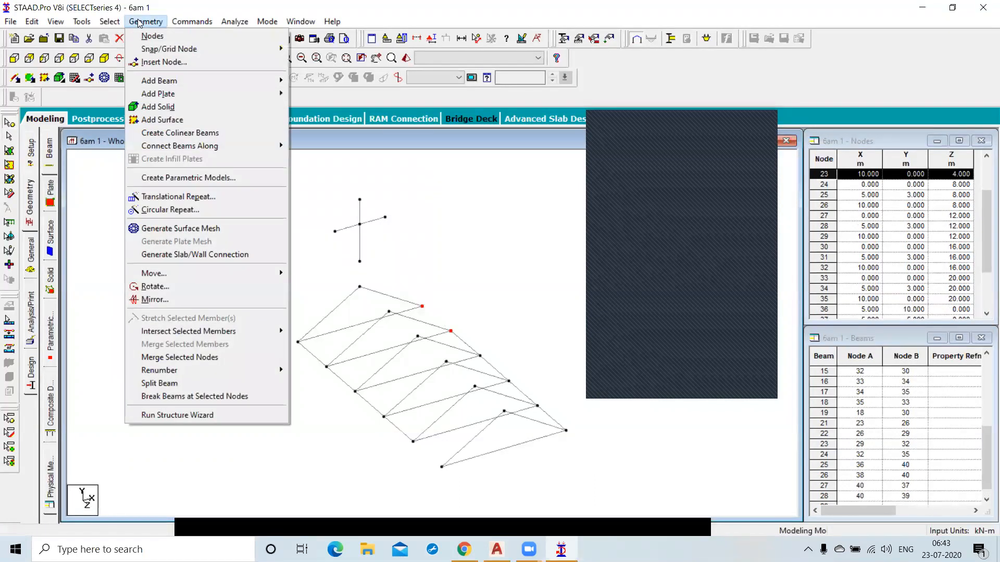
click(166, 361)
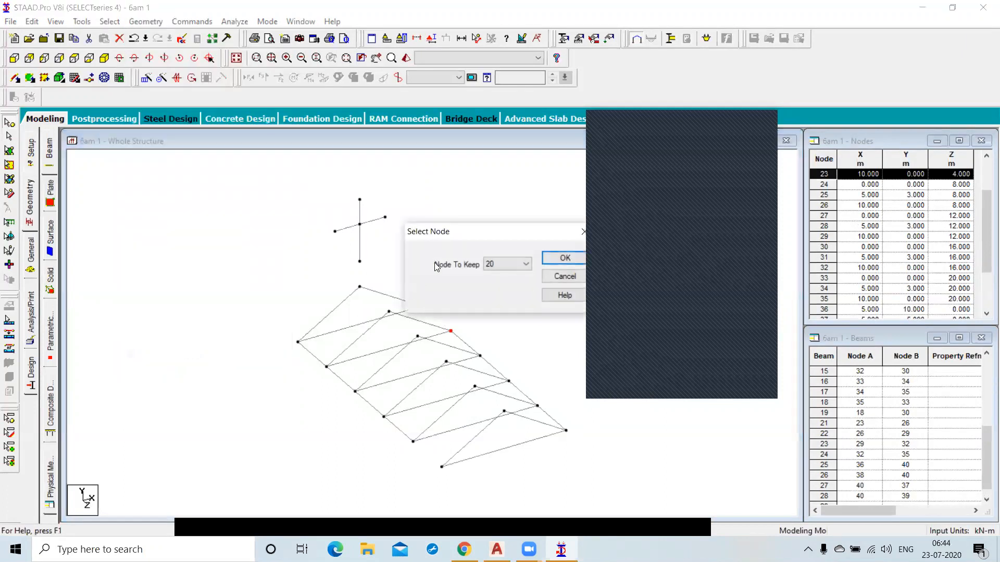
drag(433, 229, 149, 179)
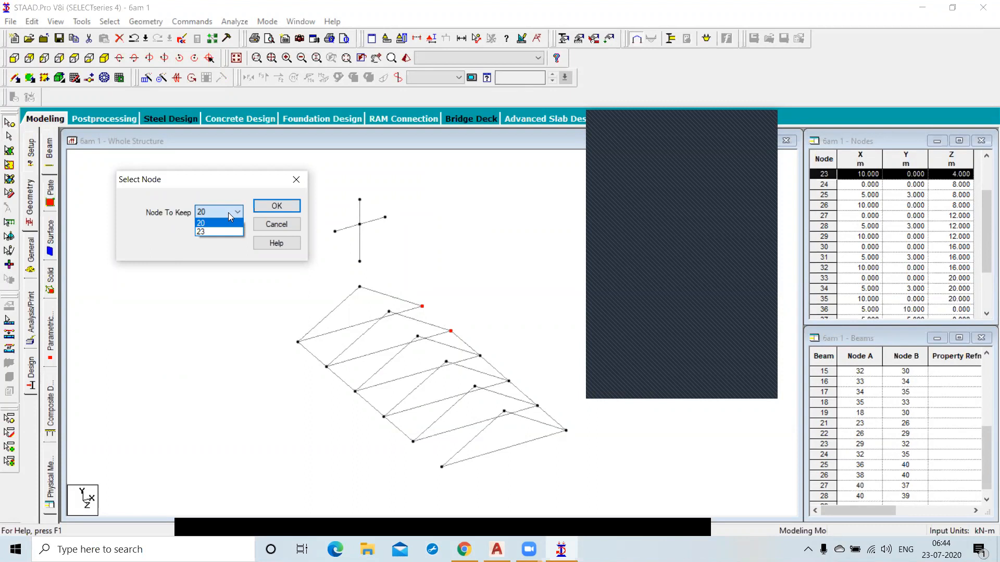
click(228, 223)
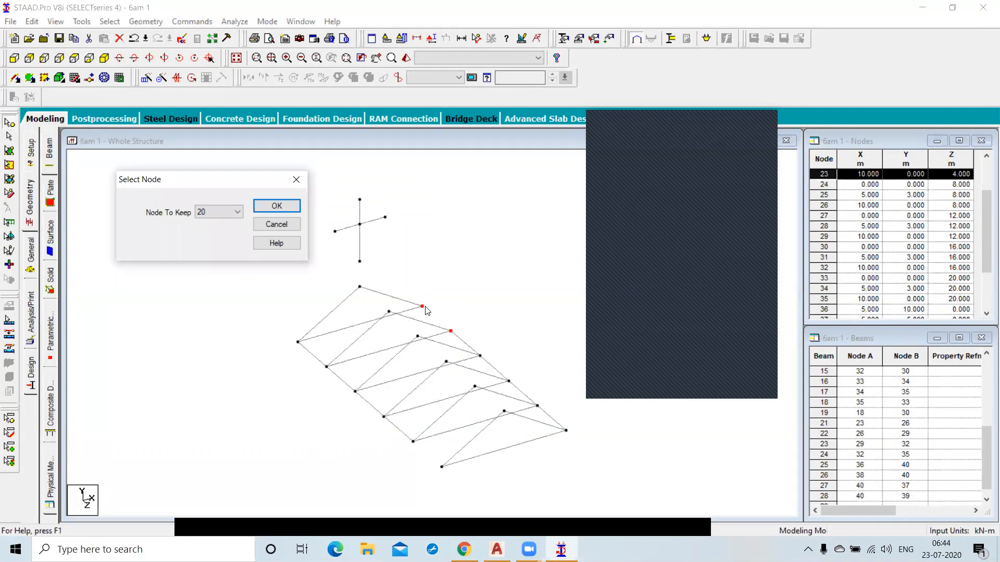
click(219, 230)
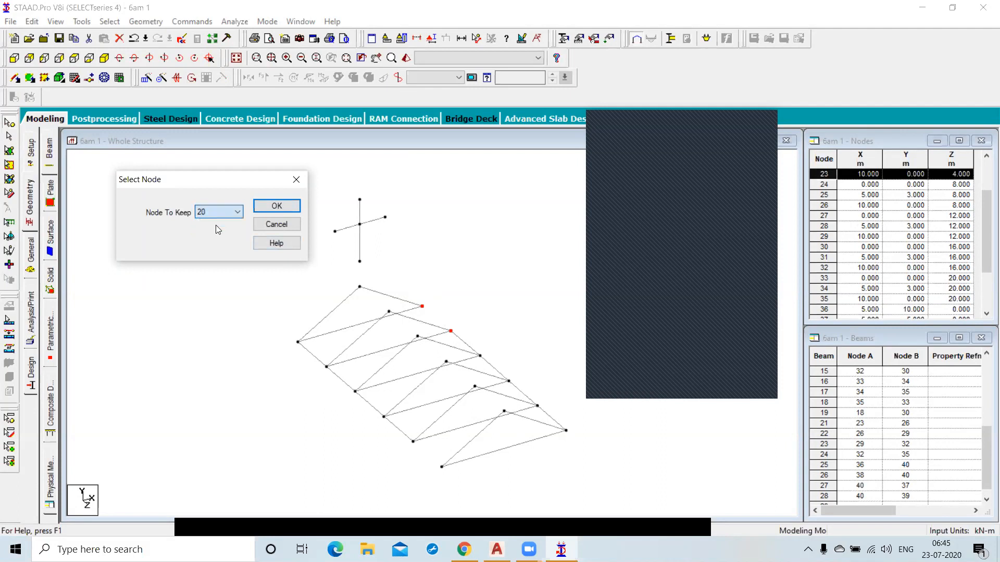
click(277, 207)
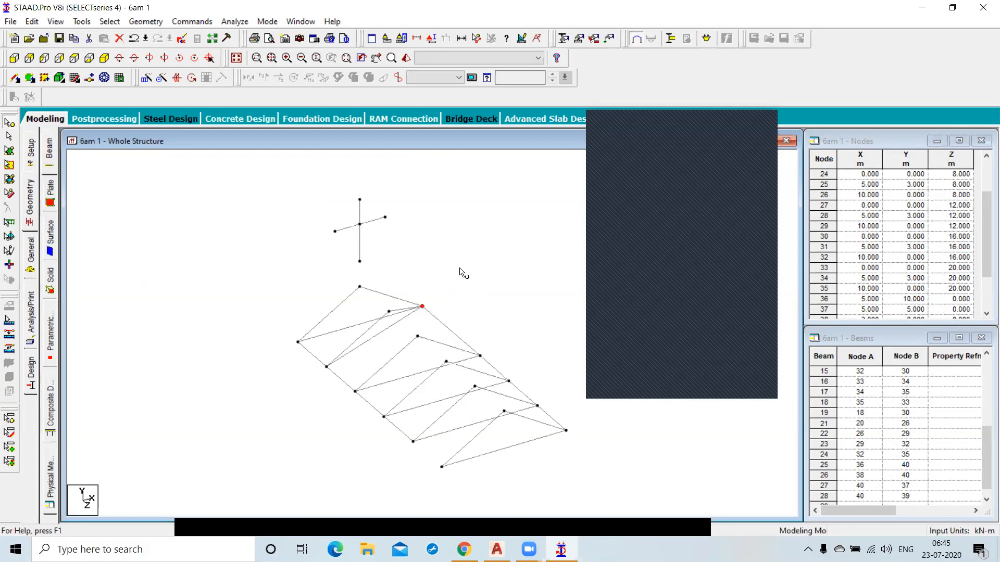
key(ctrl+z)
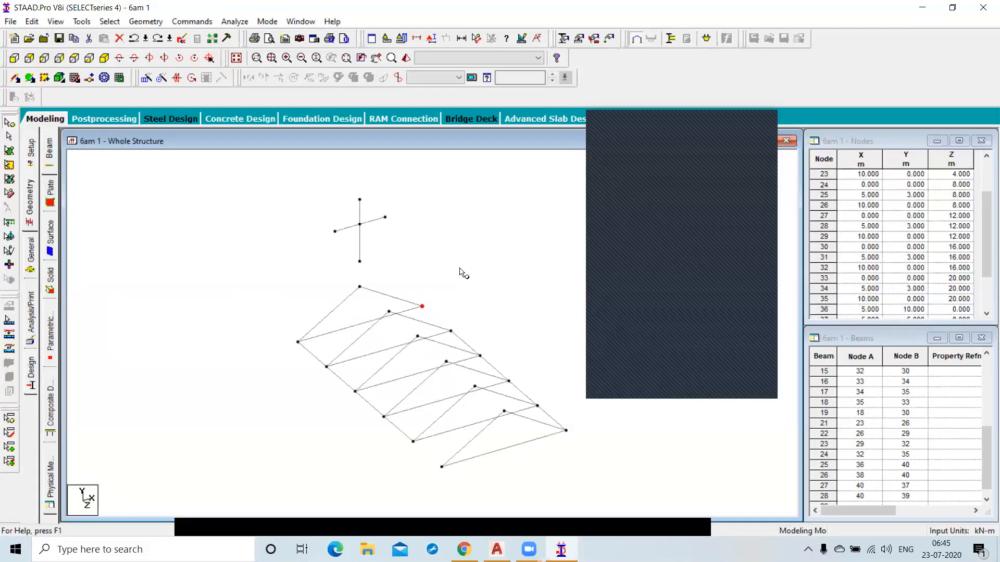
Step: Try merging nodes 20 and 23 with node 23 as the node to keep, and undo the merge
click(451, 331)
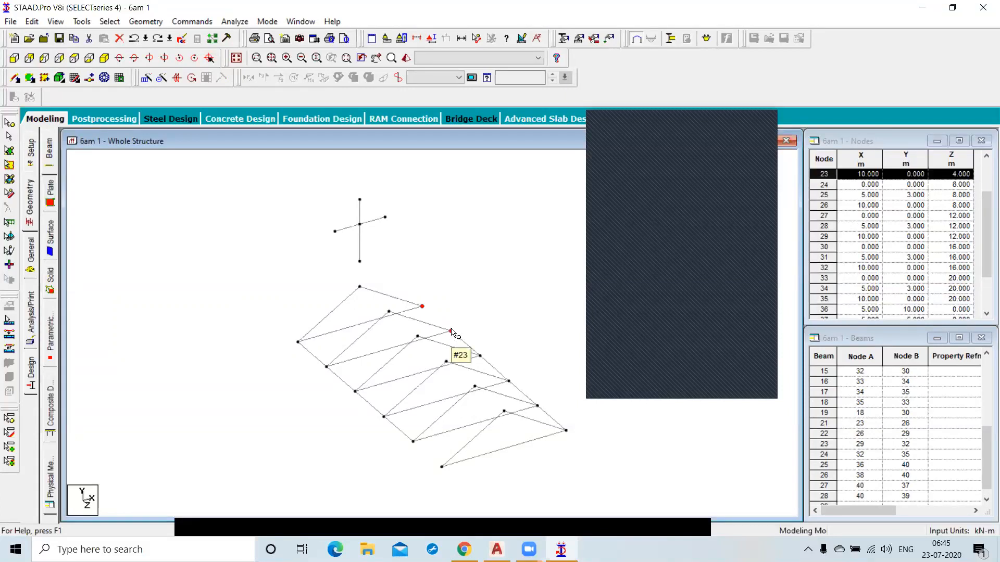
click(146, 24)
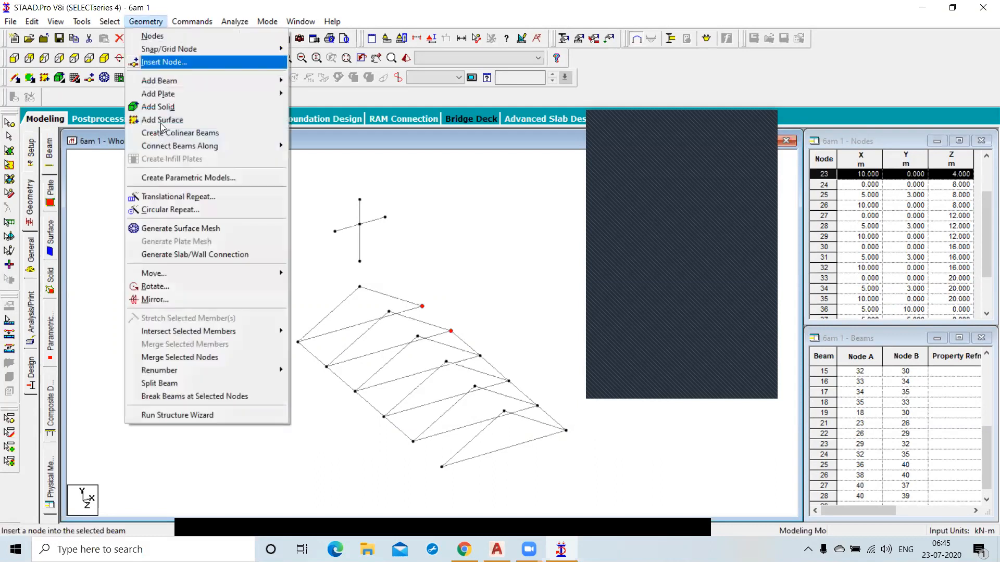
click(210, 357)
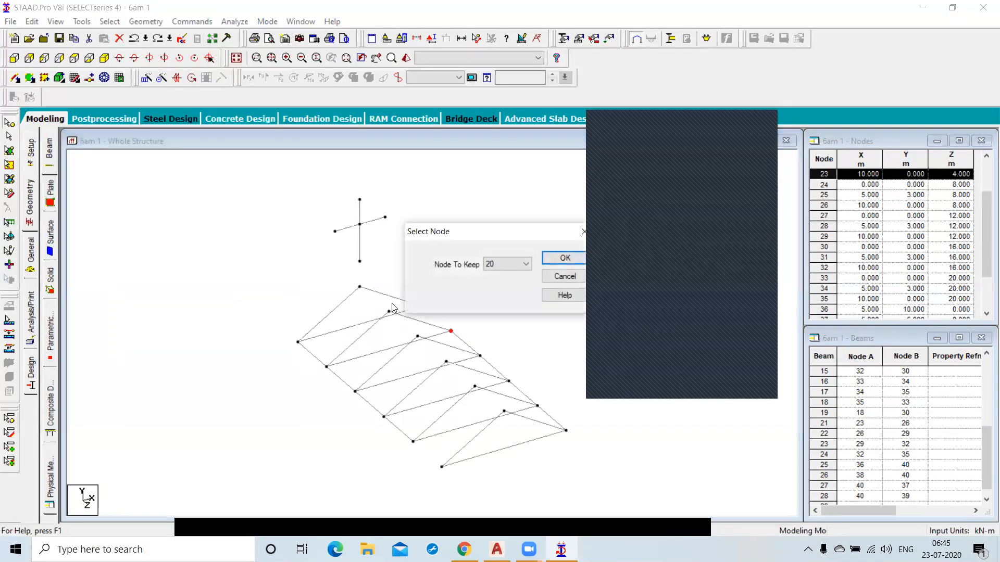
click(500, 267)
click(503, 284)
click(565, 258)
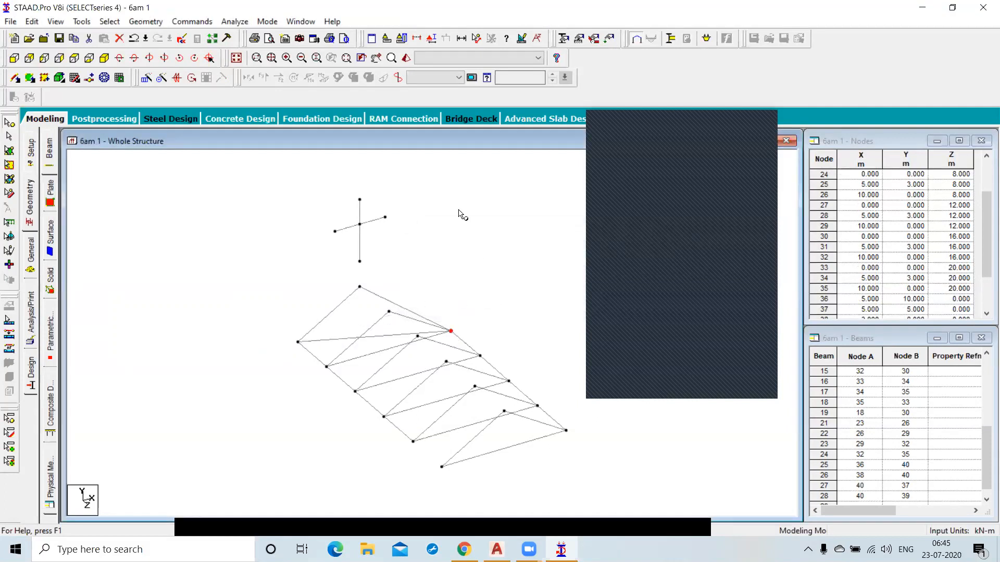
key(ctrl+z)
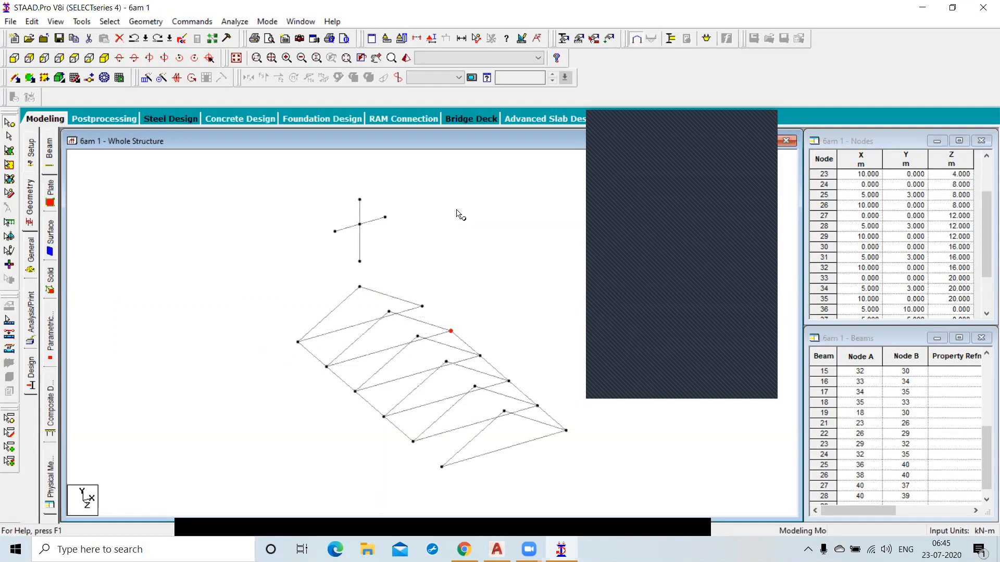
Step: Split the first truss's rafter between nodes 18 and 19 at a distance of 2.5 m, and check the two segments
click(146, 21)
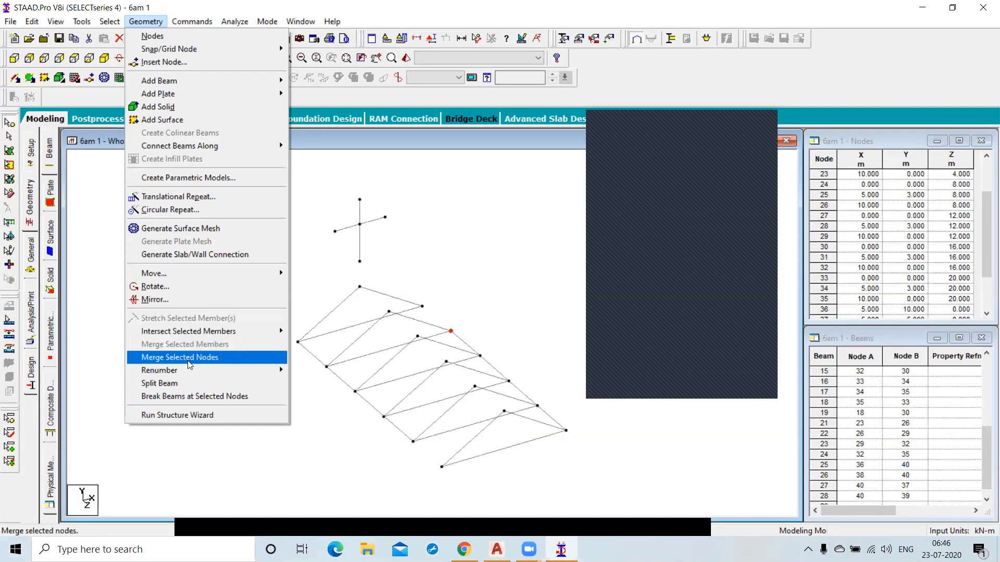
mouse_move(189, 369)
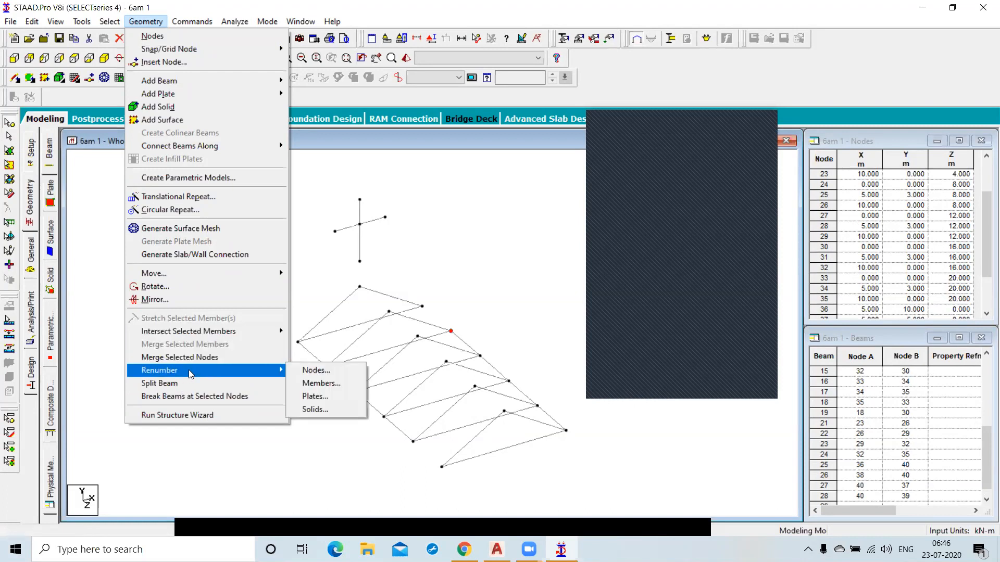
click(190, 384)
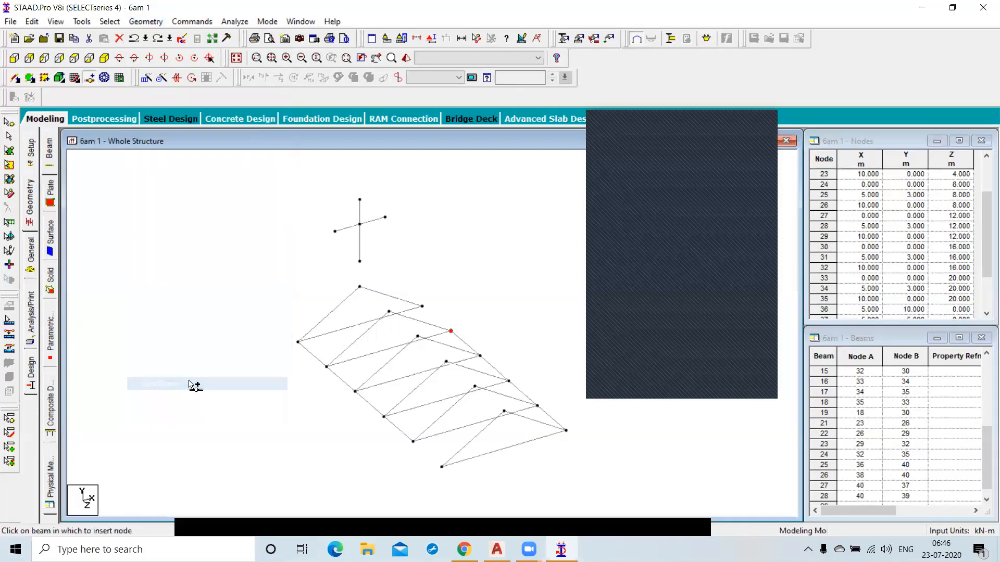
click(321, 322)
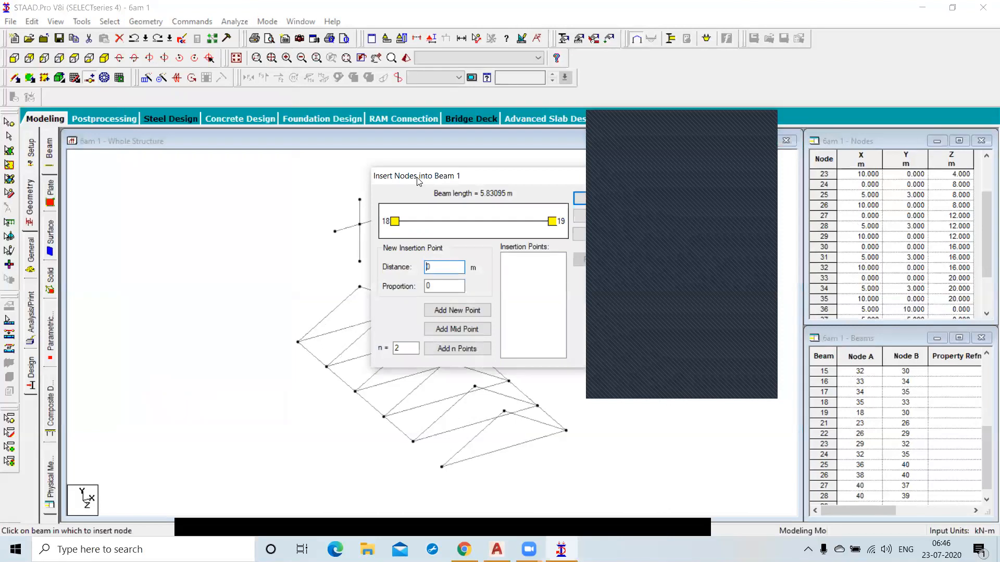
drag(417, 181, 79, 121)
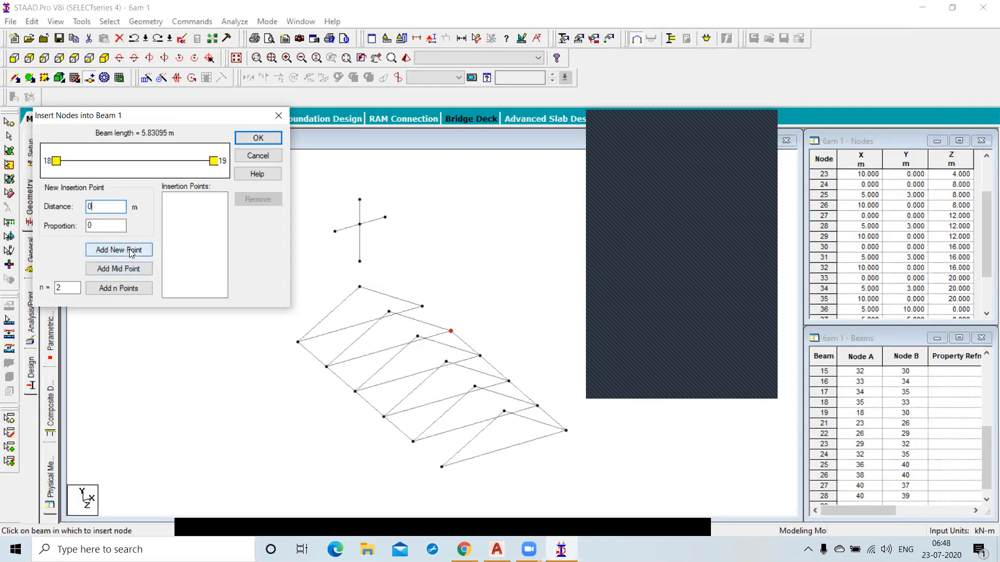
drag(107, 209, 64, 206)
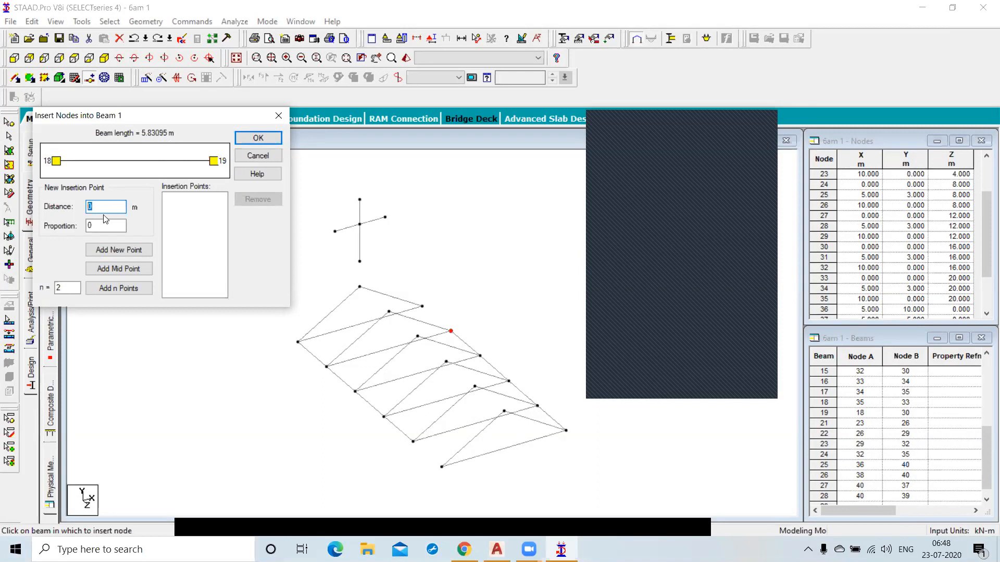
text(2.5)
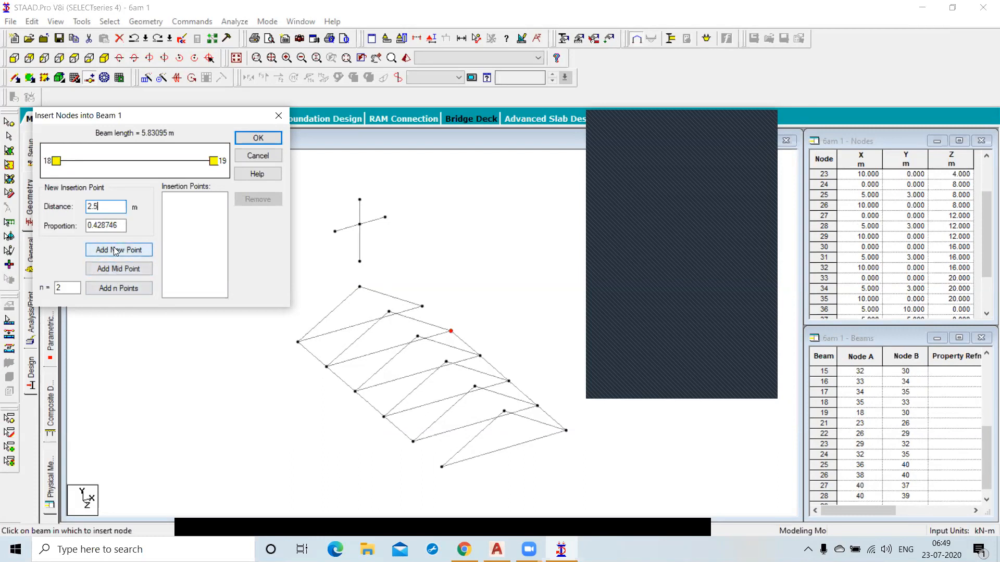
click(115, 251)
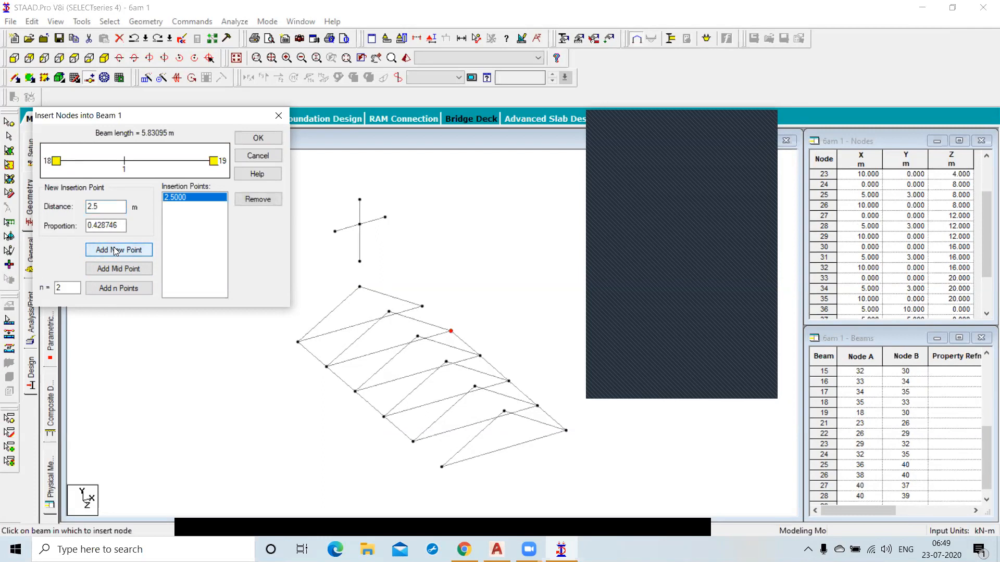
click(256, 138)
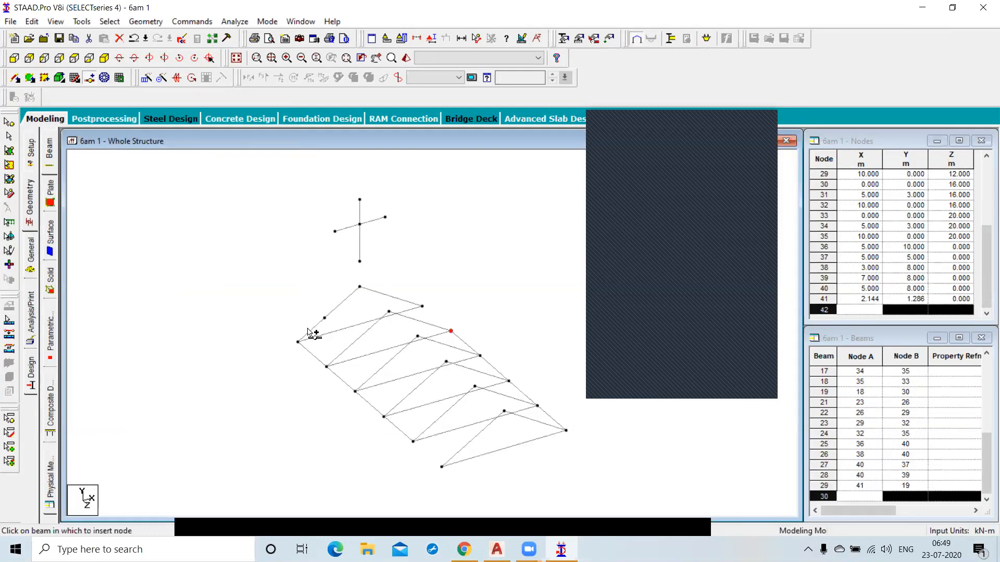
click(9, 137)
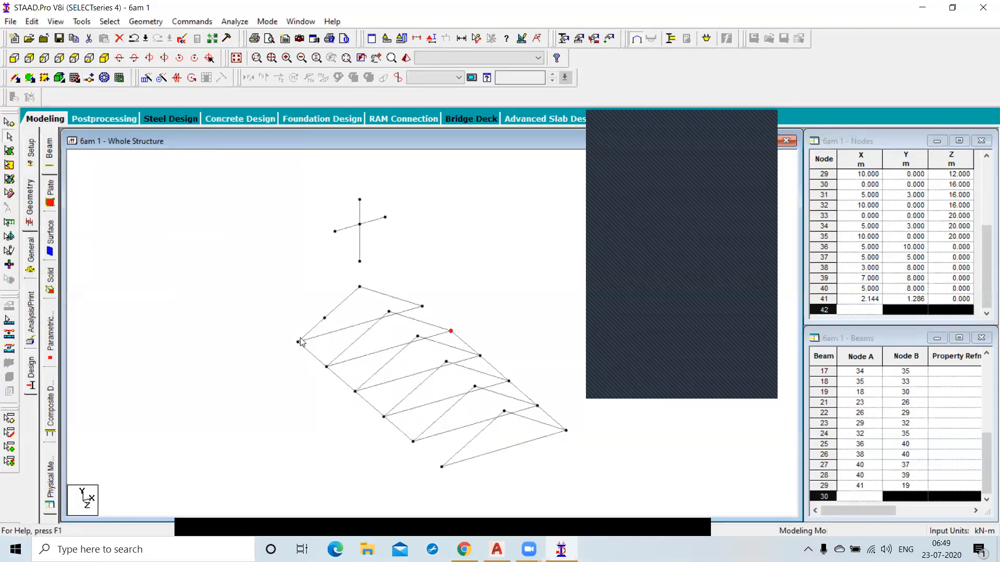
click(310, 332)
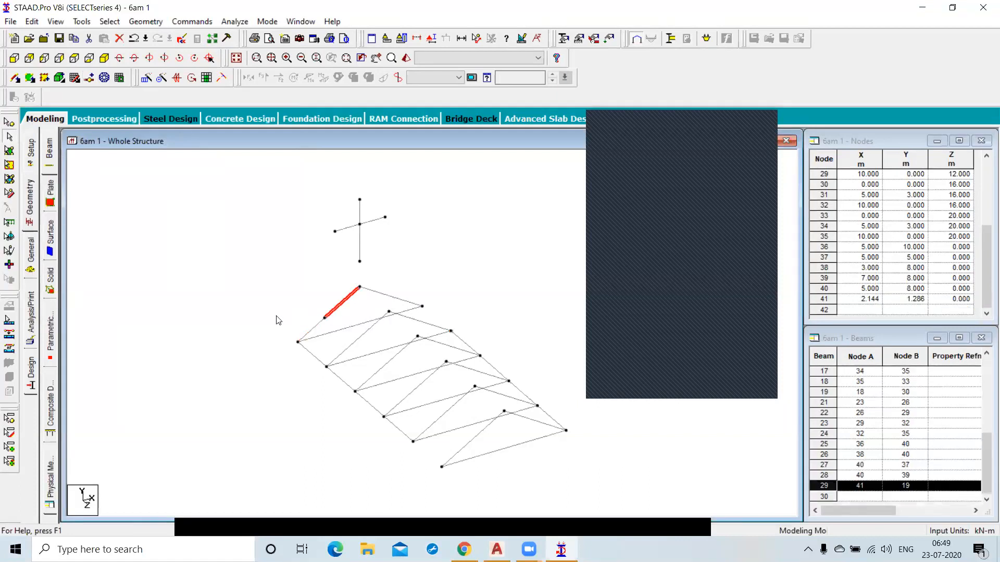
click(335, 312)
click(163, 359)
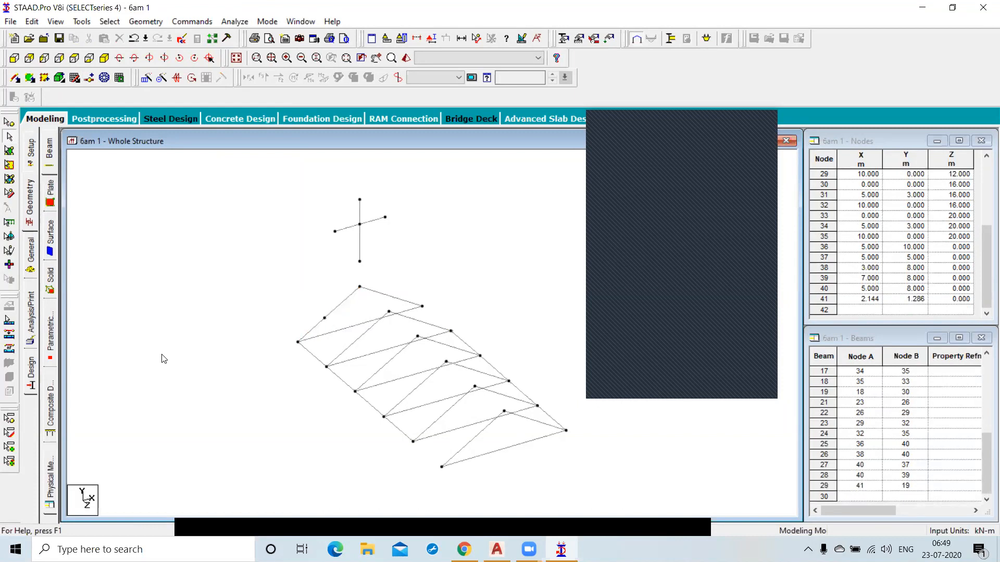
Step: Split the second truss's rafter between nodes 21 and 22 at its mid-point
click(356, 343)
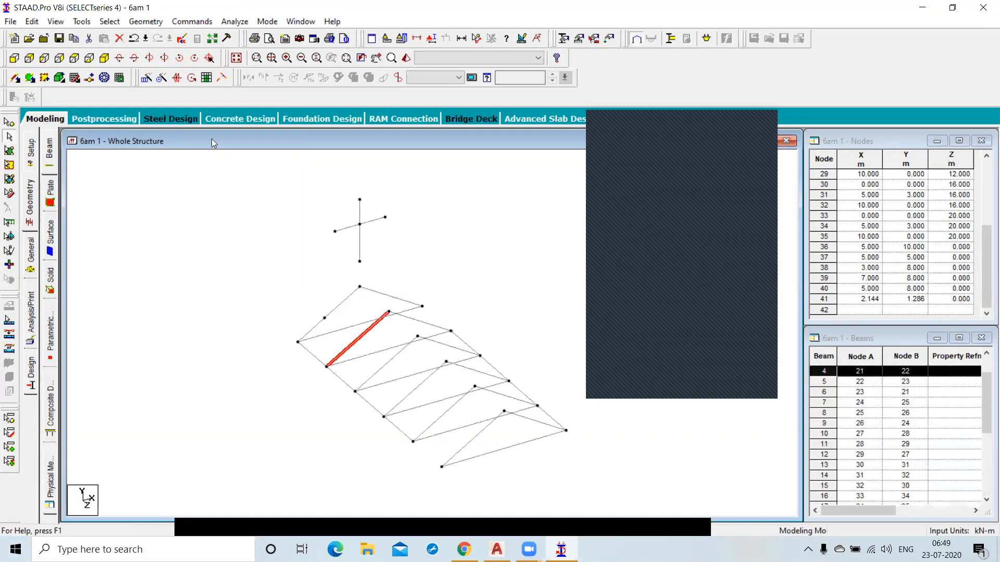
click(145, 21)
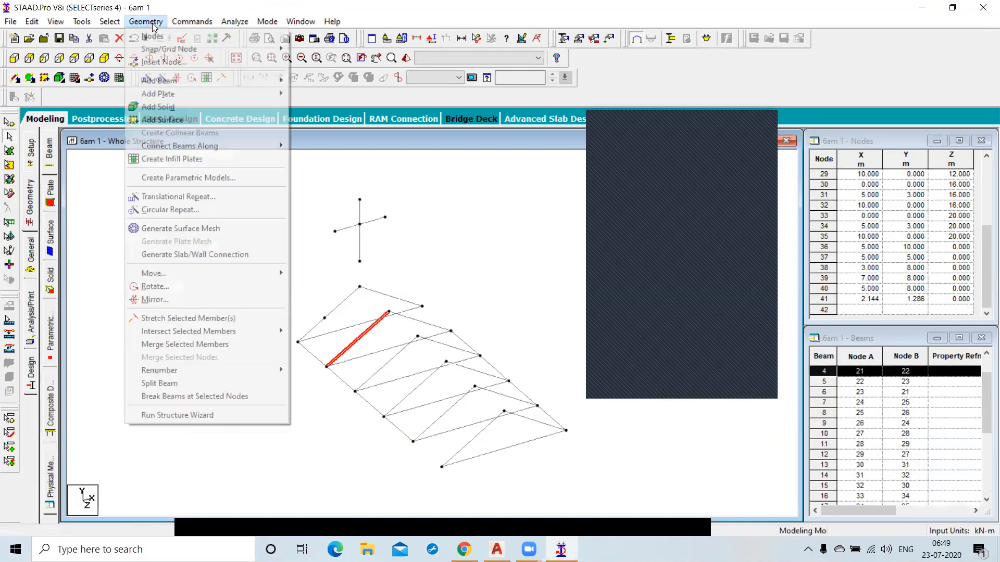
click(194, 387)
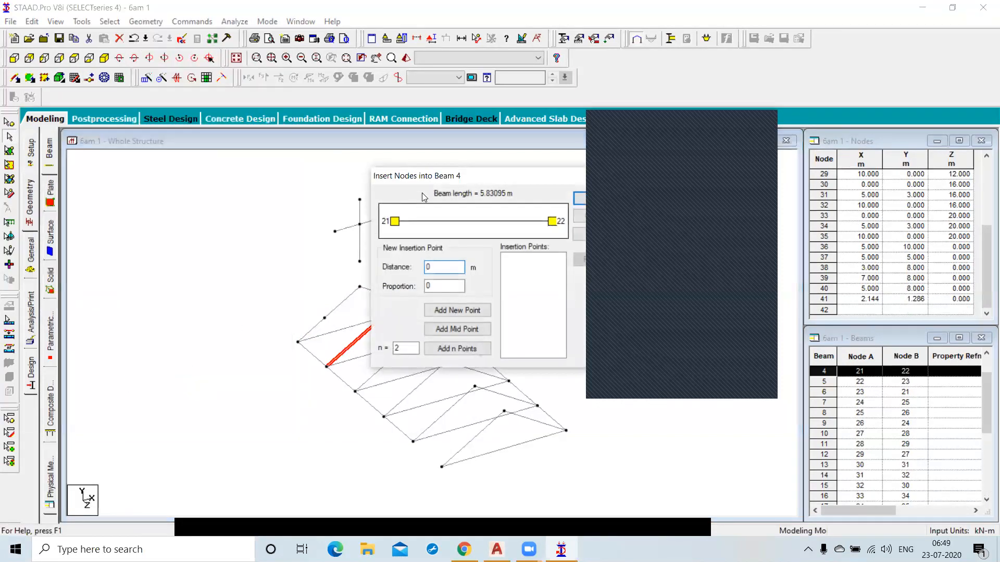
drag(443, 172, 101, 130)
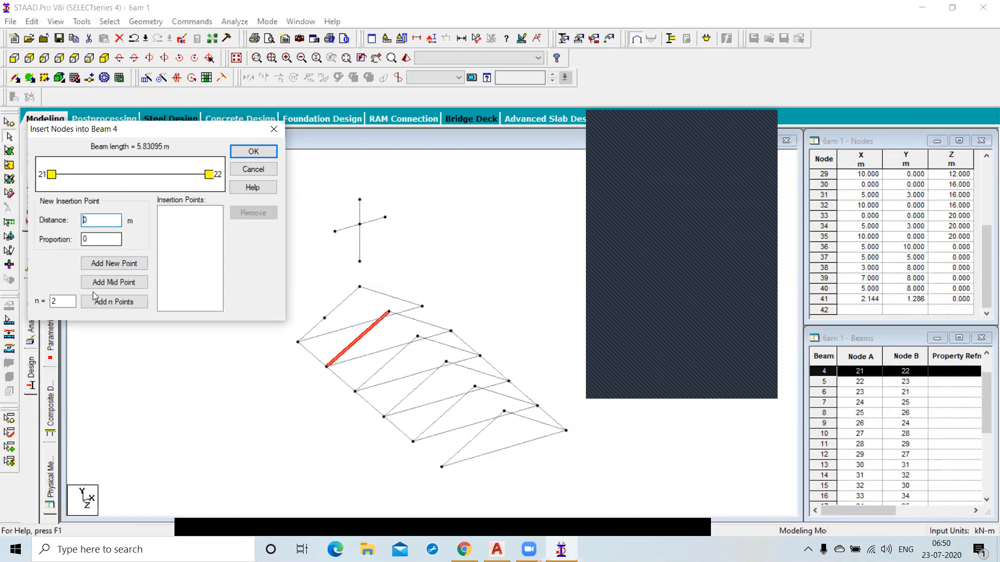
click(105, 286)
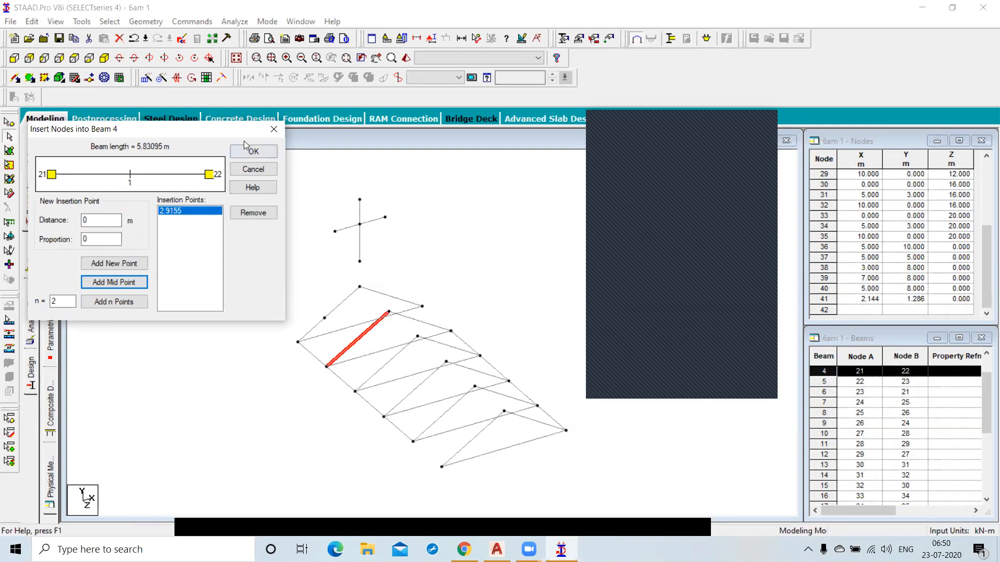
click(253, 152)
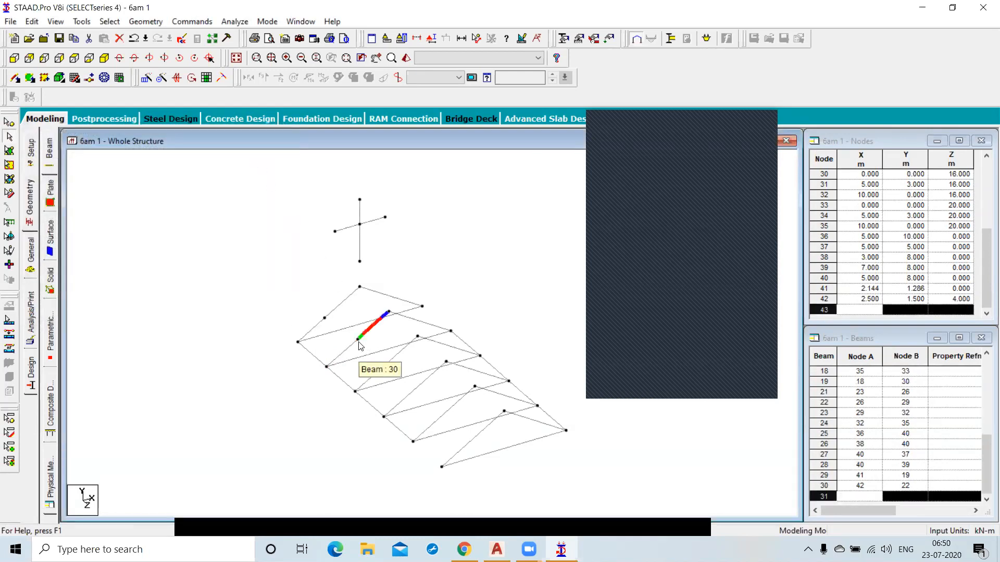
Step: Split the third truss's rafter between nodes 24 and 25 with 3 equally spaced insertion points
click(389, 364)
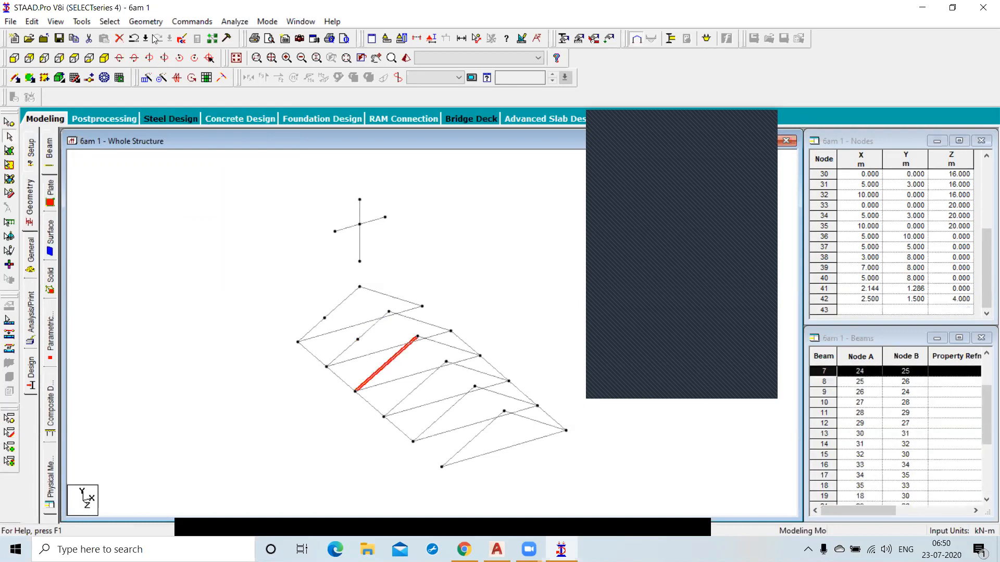
click(135, 23)
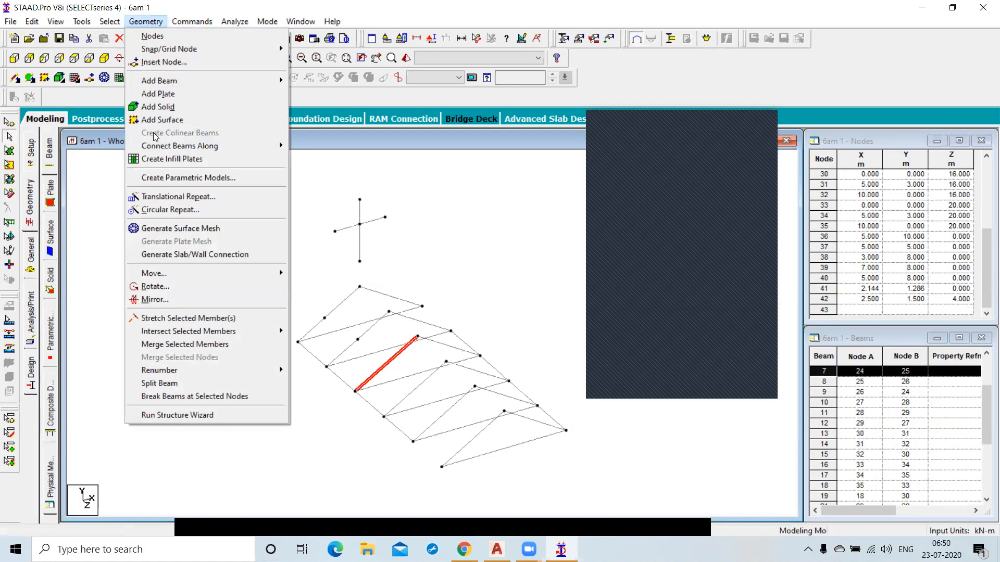
click(188, 384)
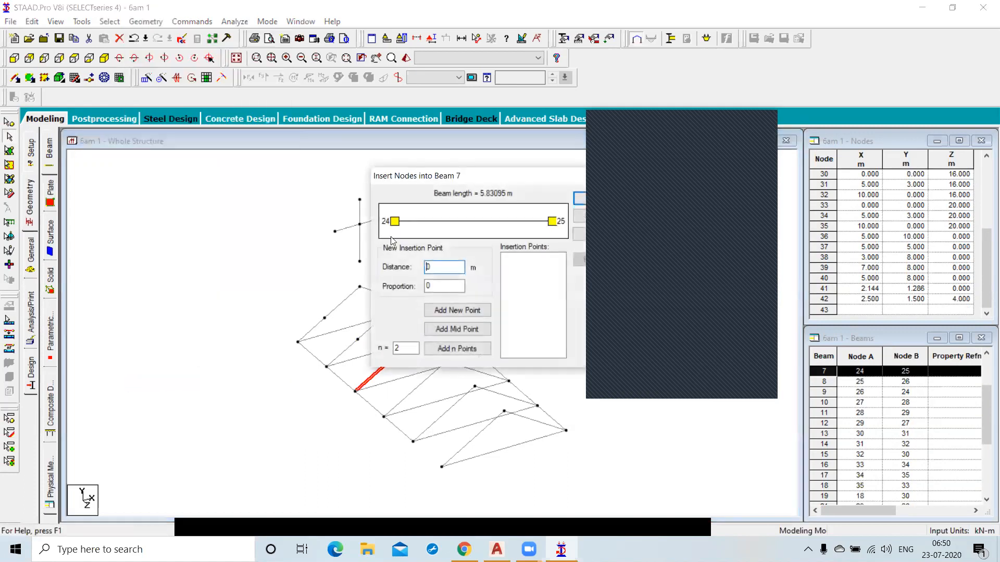
drag(421, 176, 79, 123)
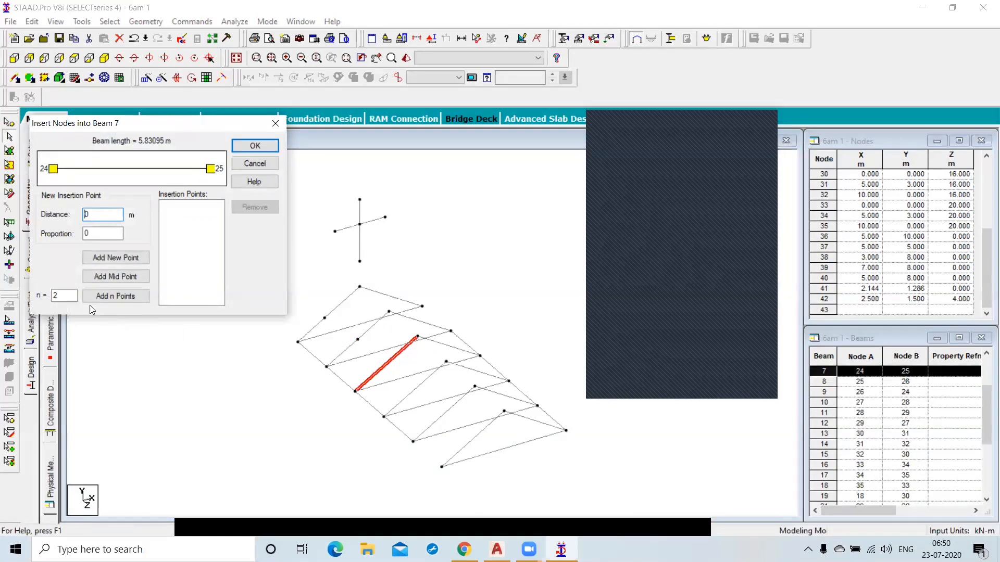
click(60, 296)
drag(48, 293, 42, 292)
text(3)
click(108, 298)
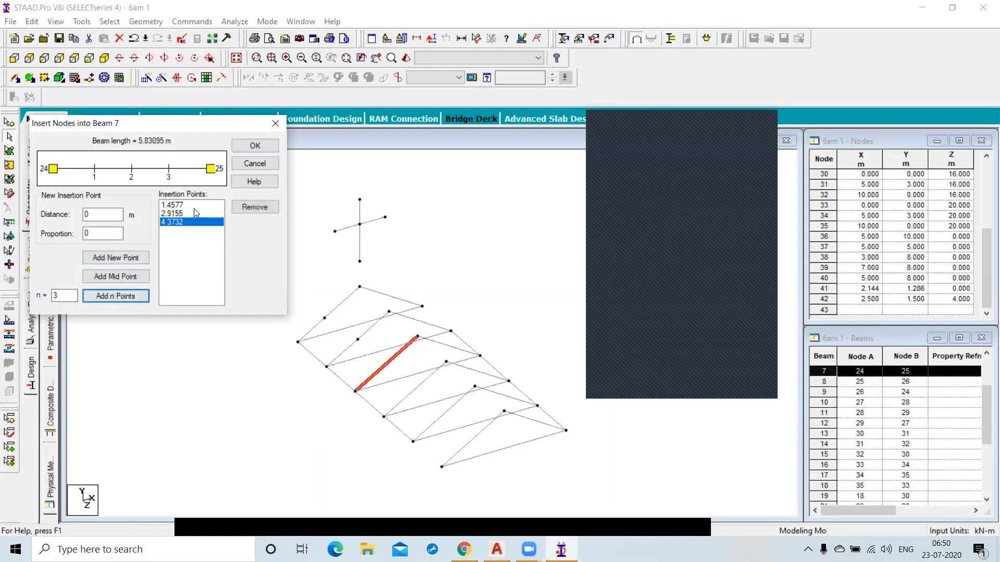
click(258, 149)
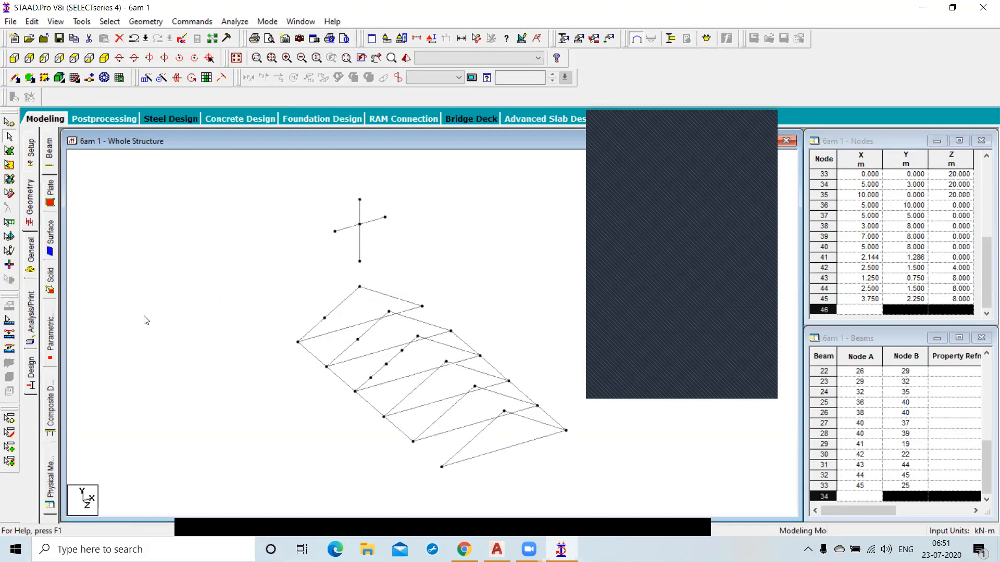
Step: Decline the auto save and add a beam between the mid-points of rafters 19–20 and 22–23 on the first two trusses
click(144, 316)
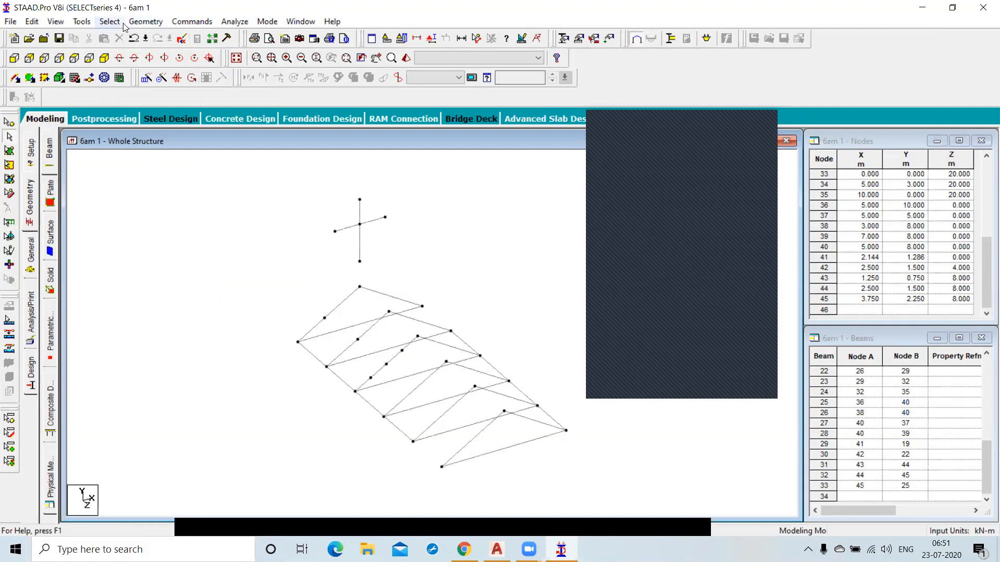
click(141, 22)
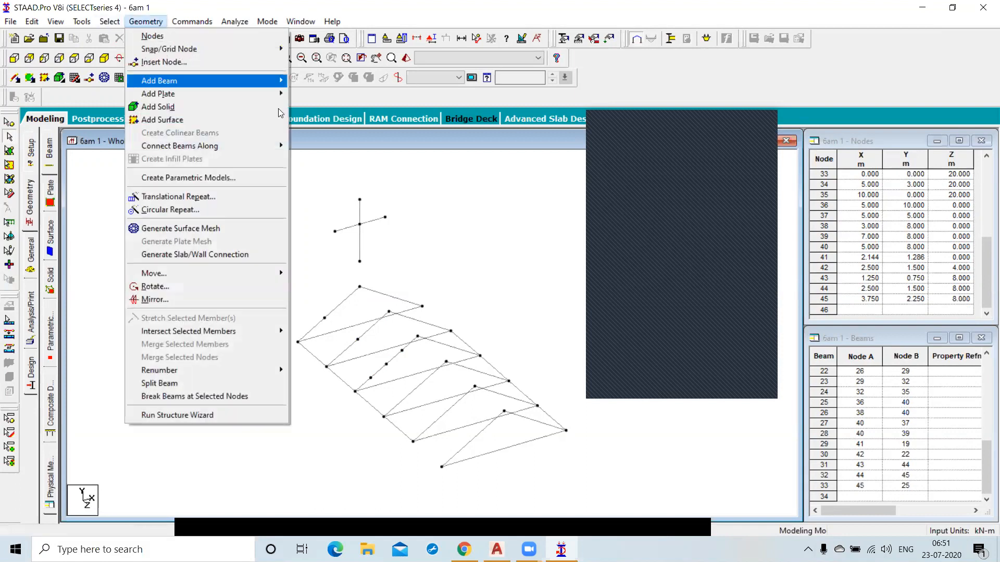
click(443, 185)
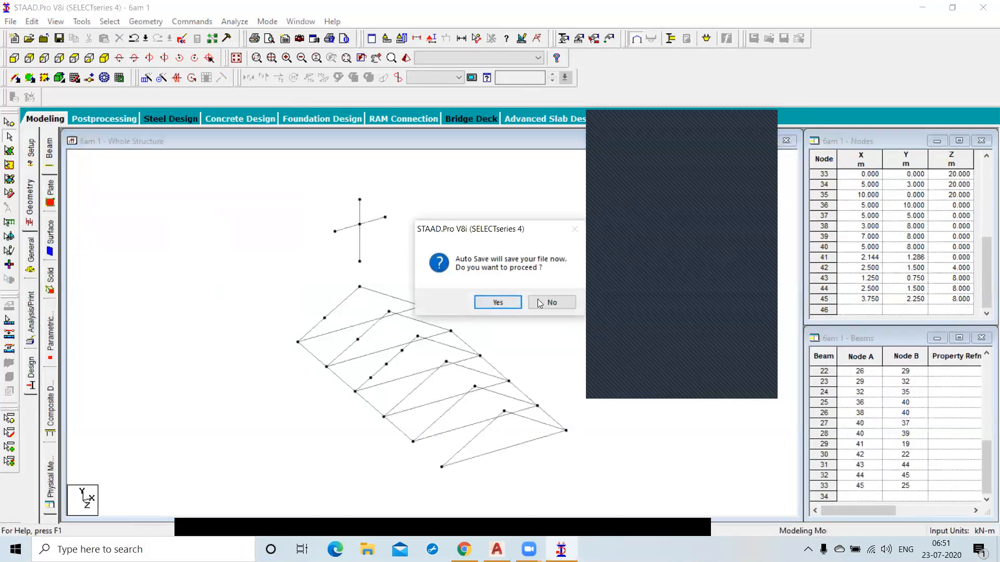
click(555, 303)
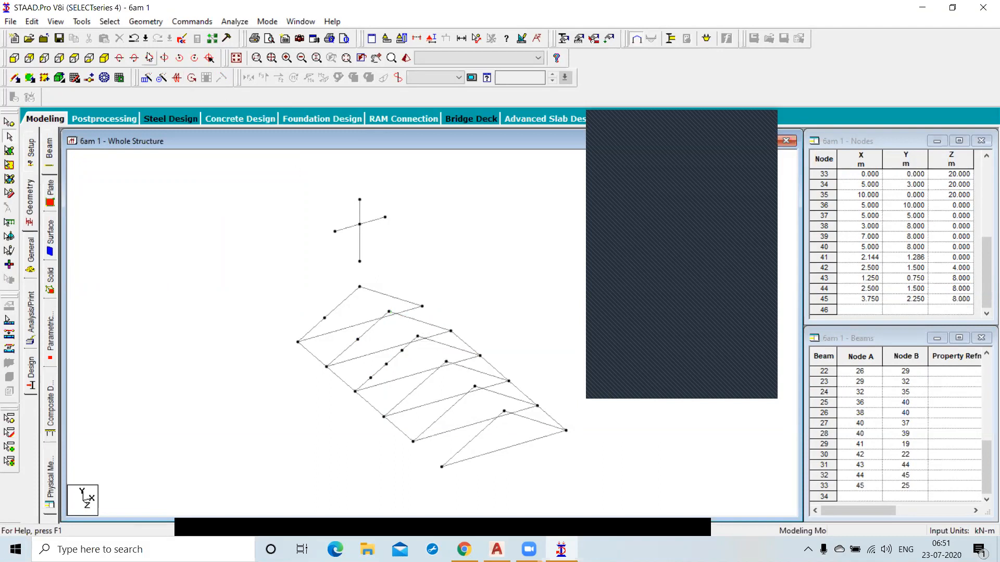
click(138, 22)
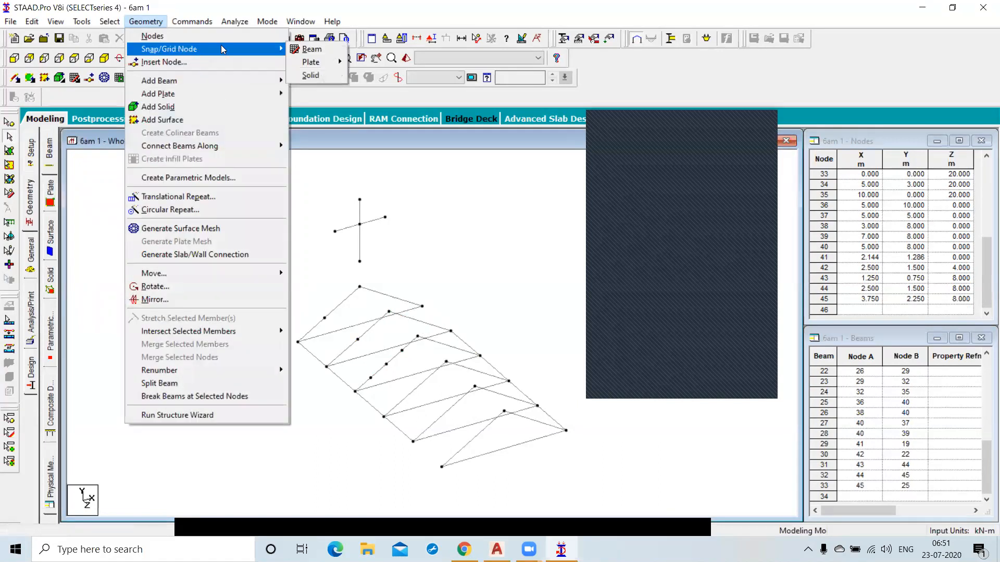
mouse_move(239, 80)
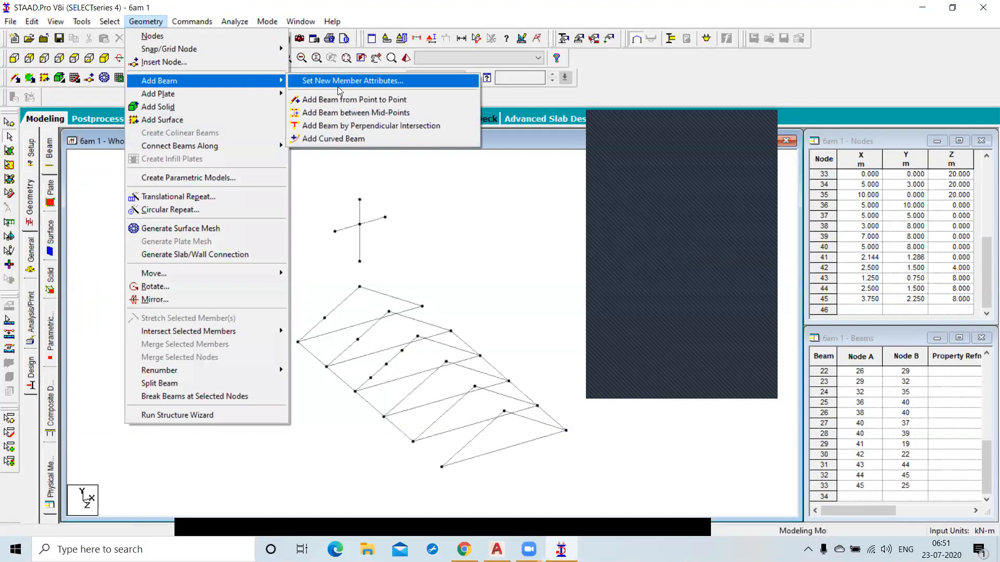
click(351, 116)
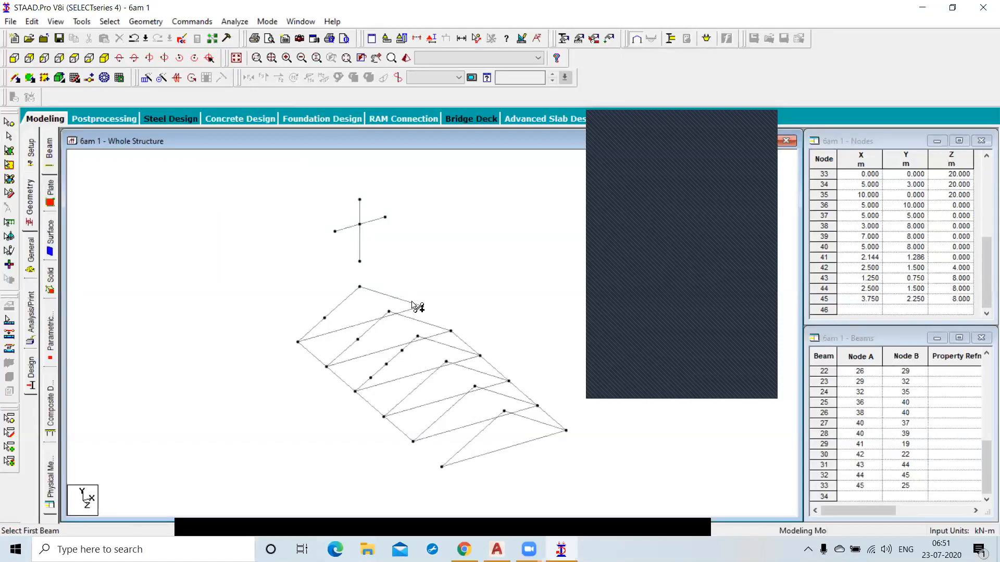
click(413, 306)
click(442, 329)
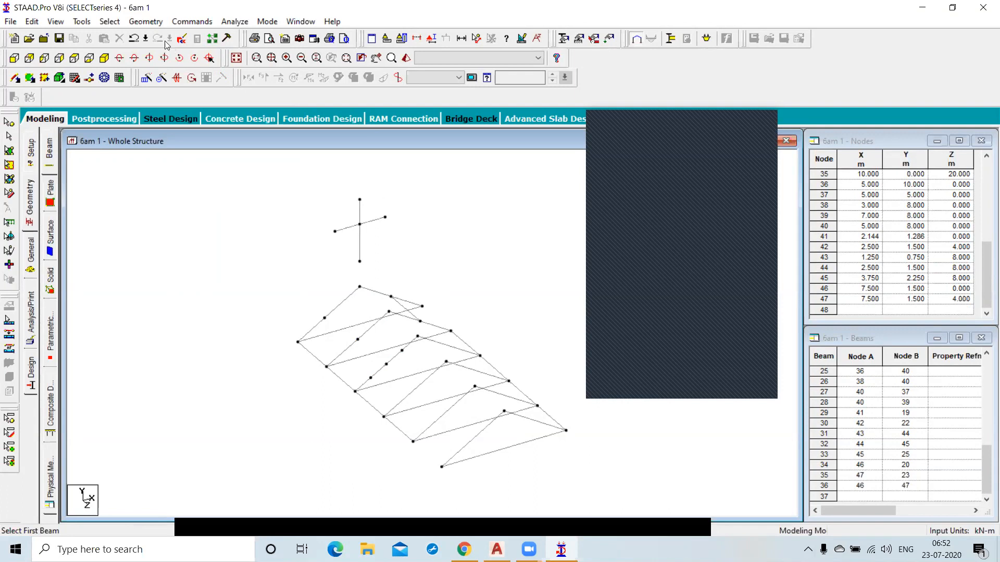
Step: Add a beam by perpendicular intersection from the apex node of the last truss (Z = 20 m) to its bottom chord
click(138, 24)
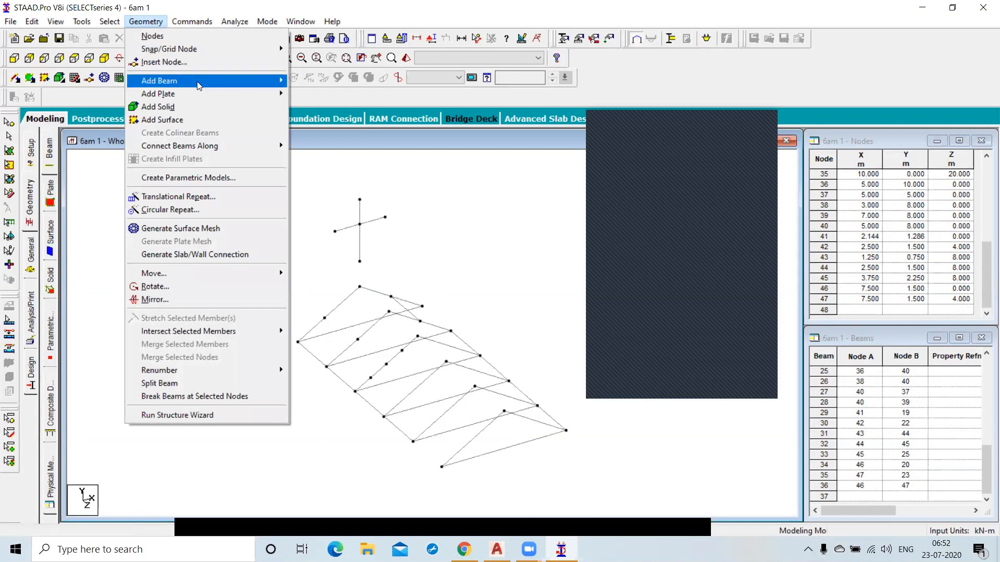
mouse_move(201, 82)
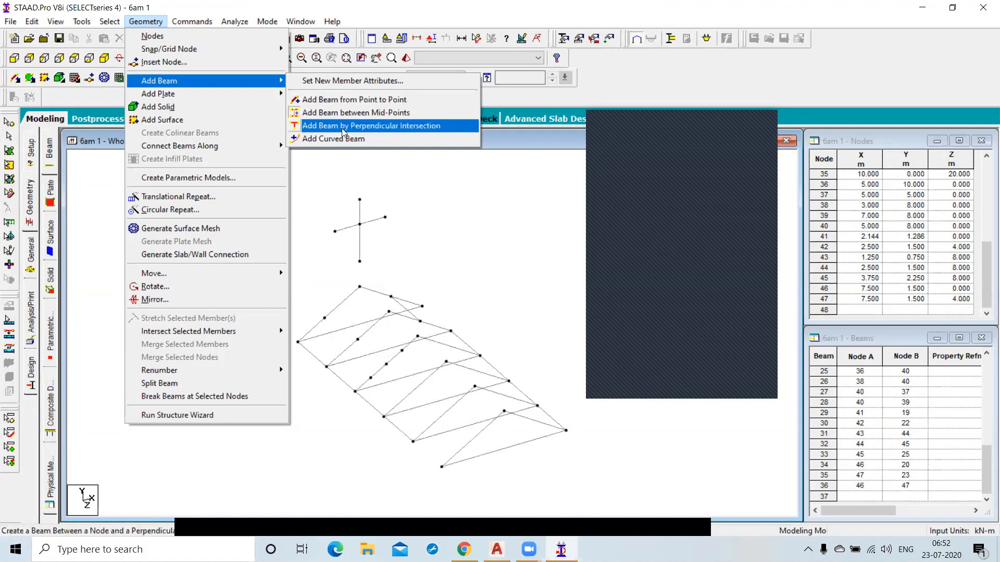
click(387, 128)
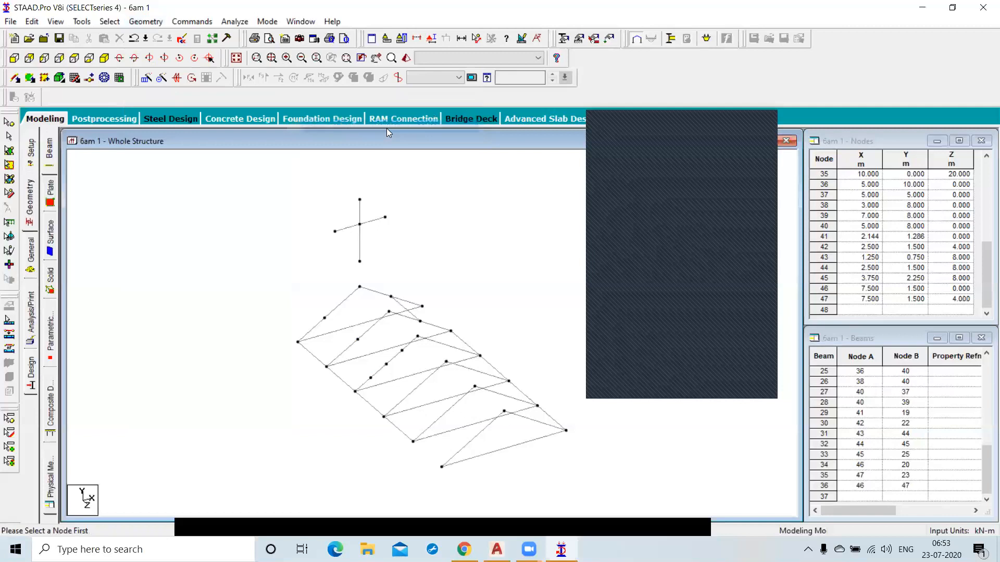
click(504, 411)
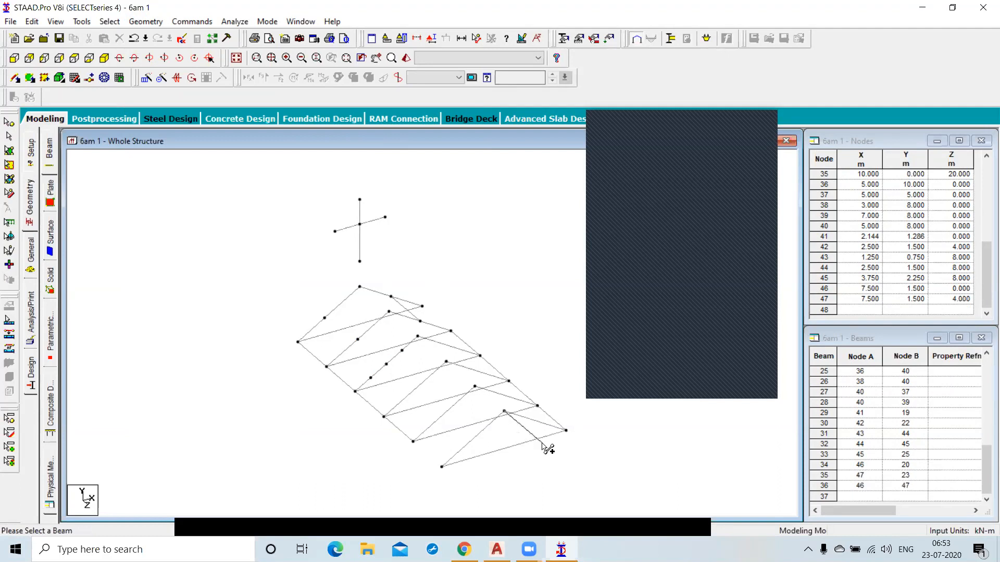
click(542, 445)
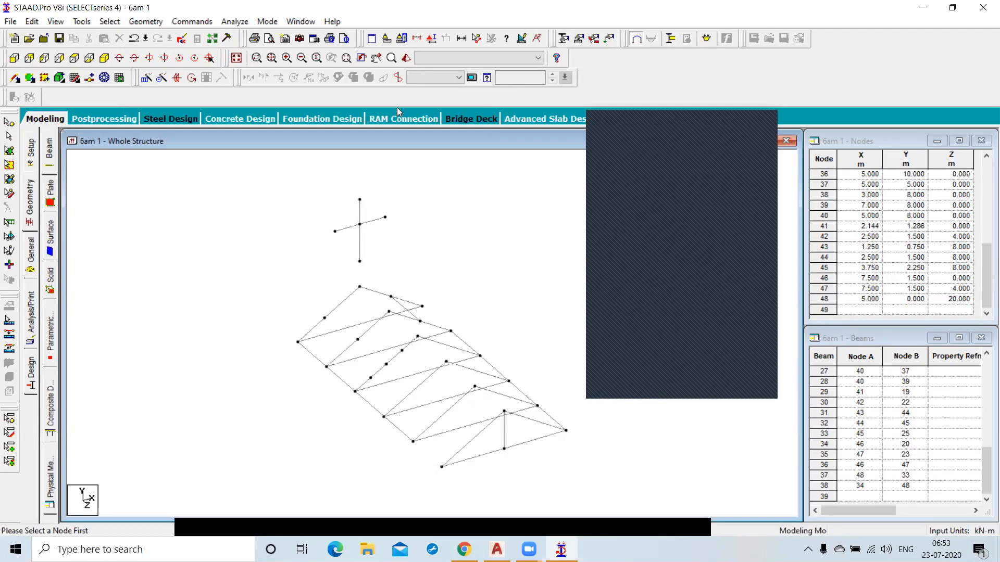
click(146, 21)
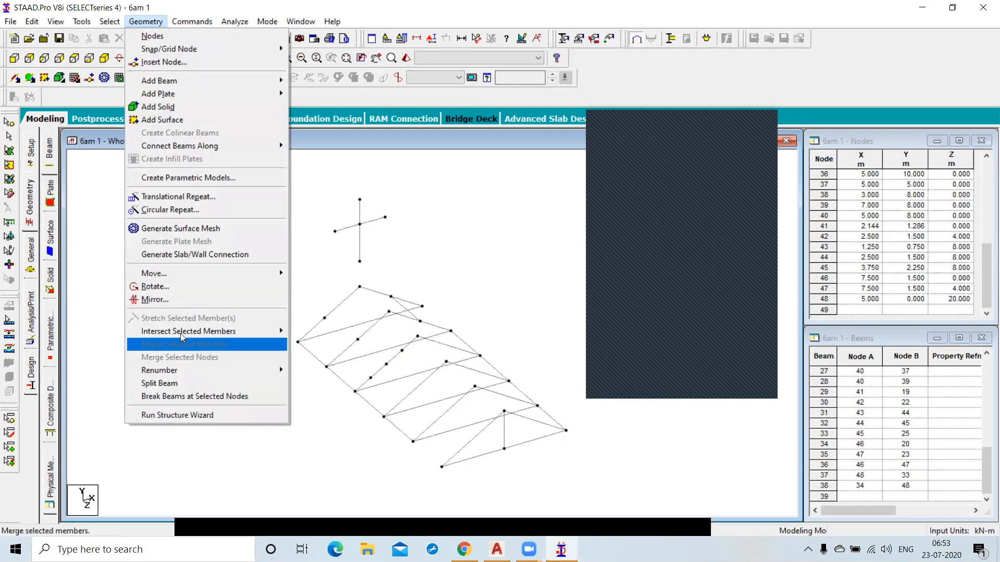
click(426, 253)
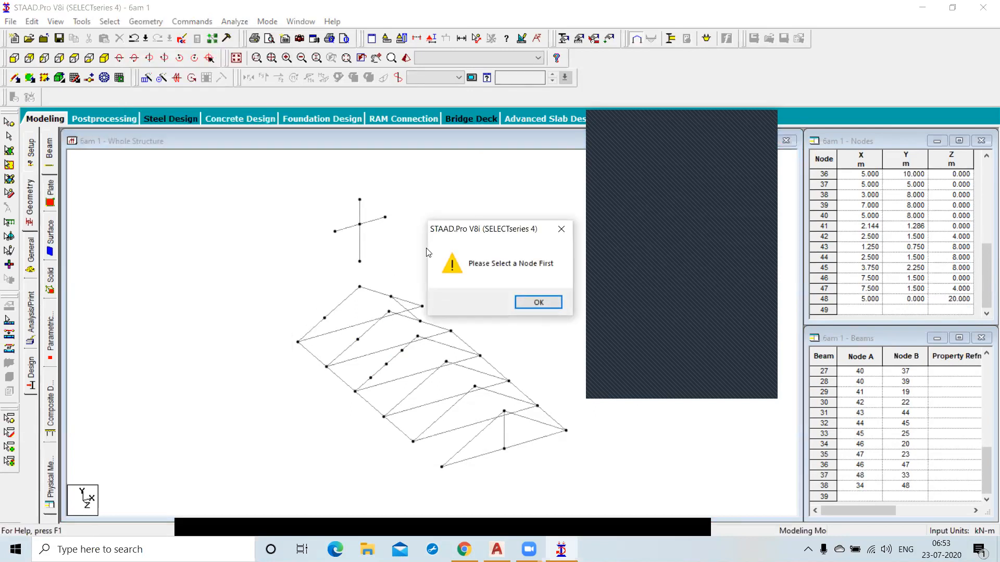
click(536, 302)
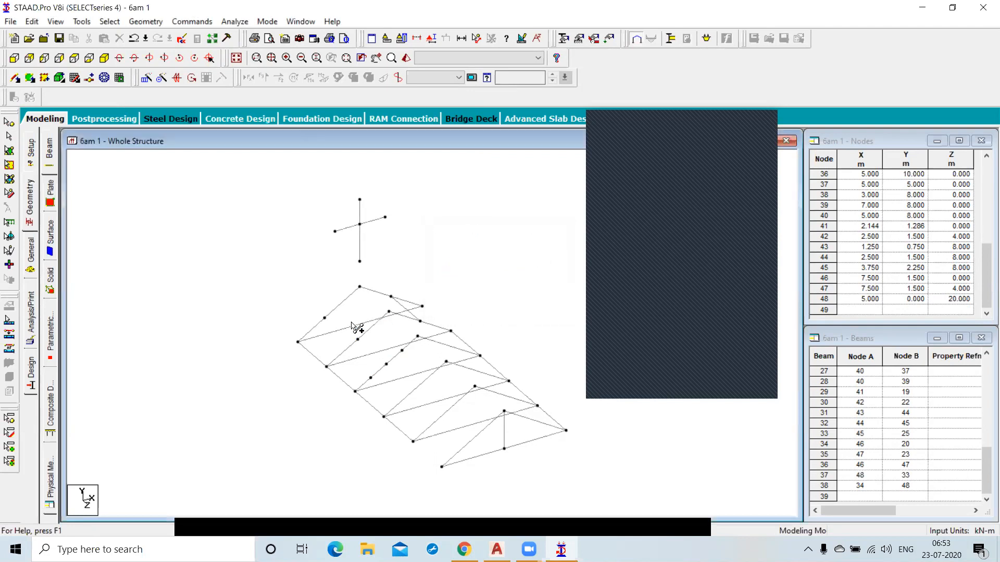
Step: Select the entire structure and delete all its beams together with their nodes
scroll(401, 287, down, 2)
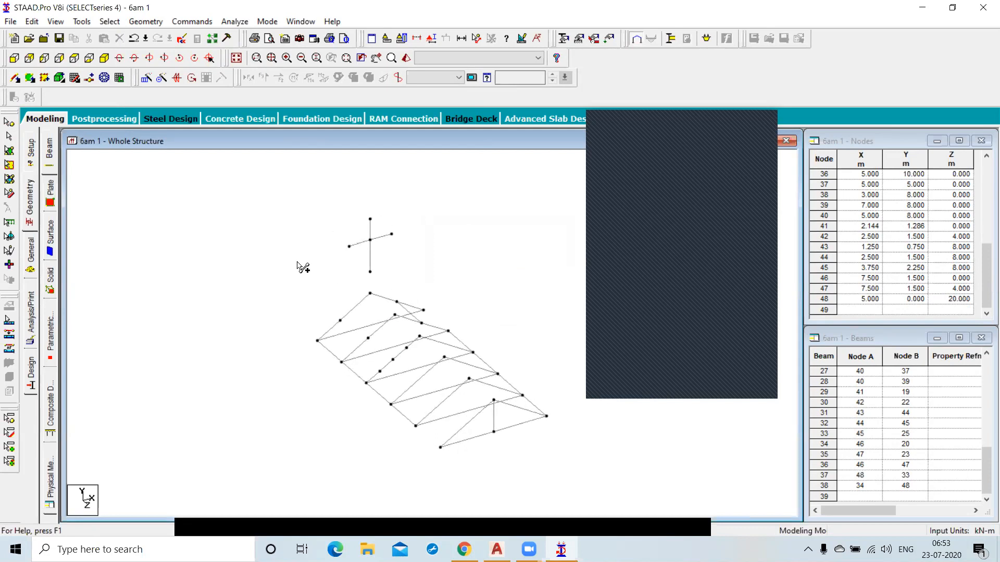
drag(497, 403, 578, 477)
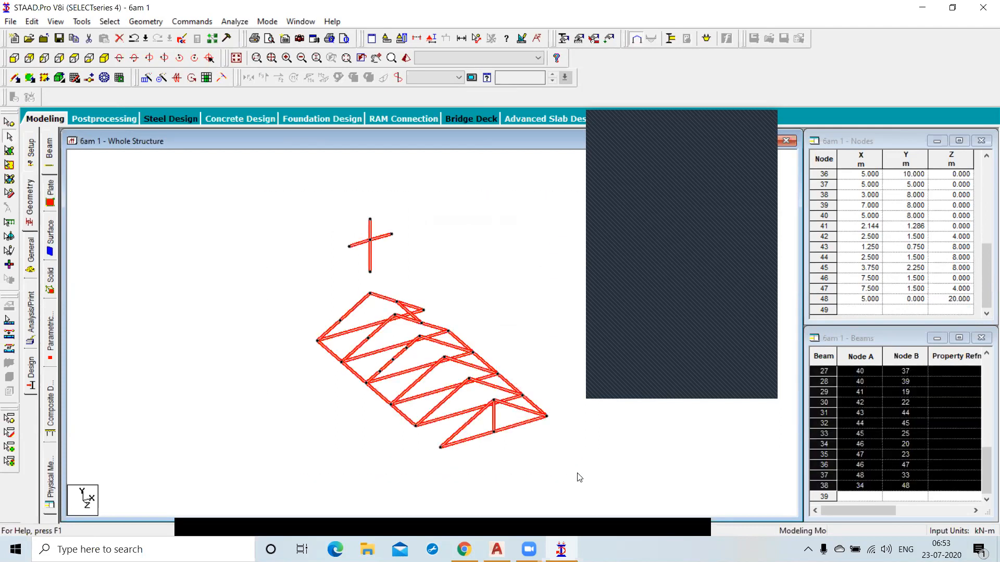
key(Delete)
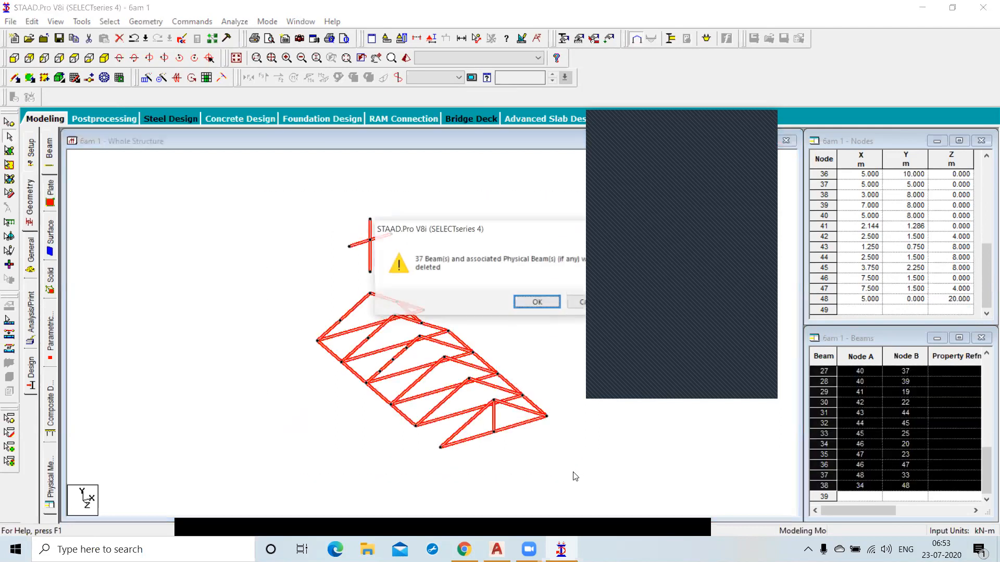
click(537, 308)
click(532, 303)
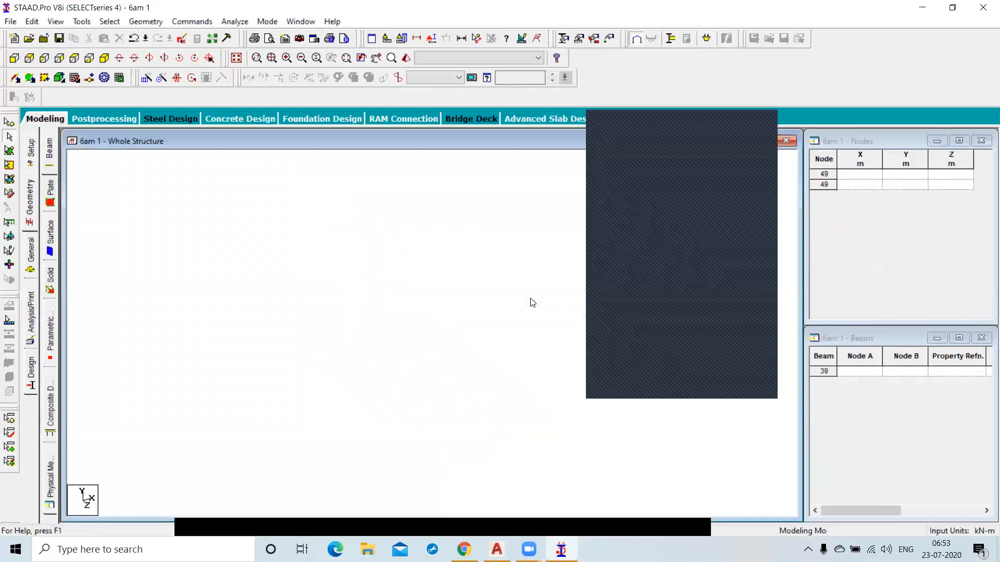
Step: Start Snap Node/Beam and set the default linear grid to the X-Z plane
click(73, 79)
click(911, 384)
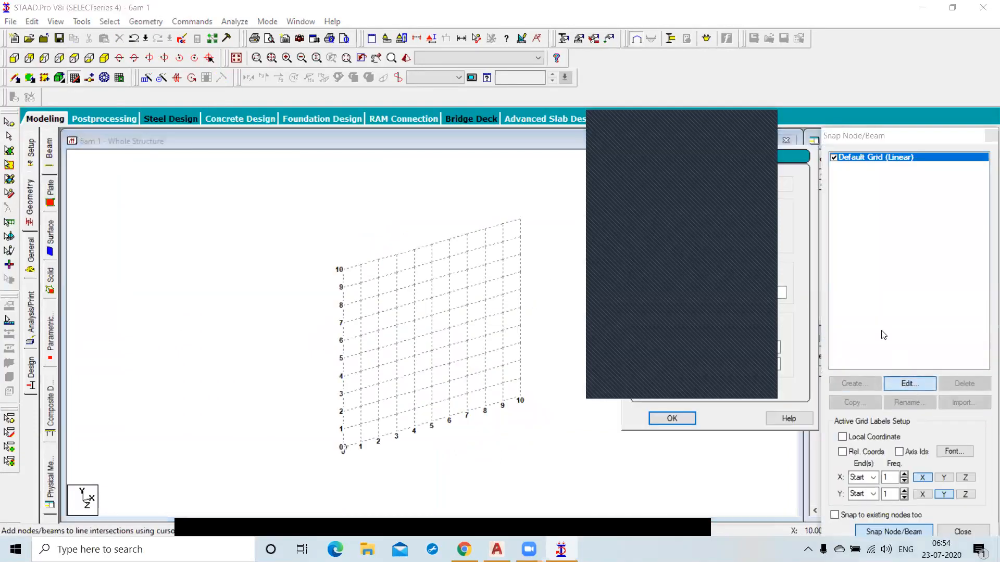
click(642, 124)
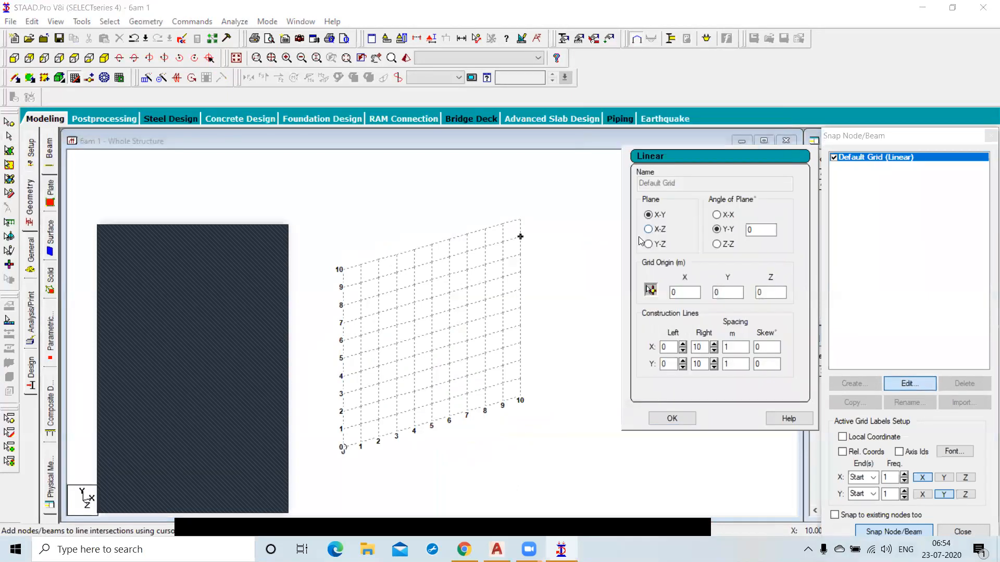
click(648, 229)
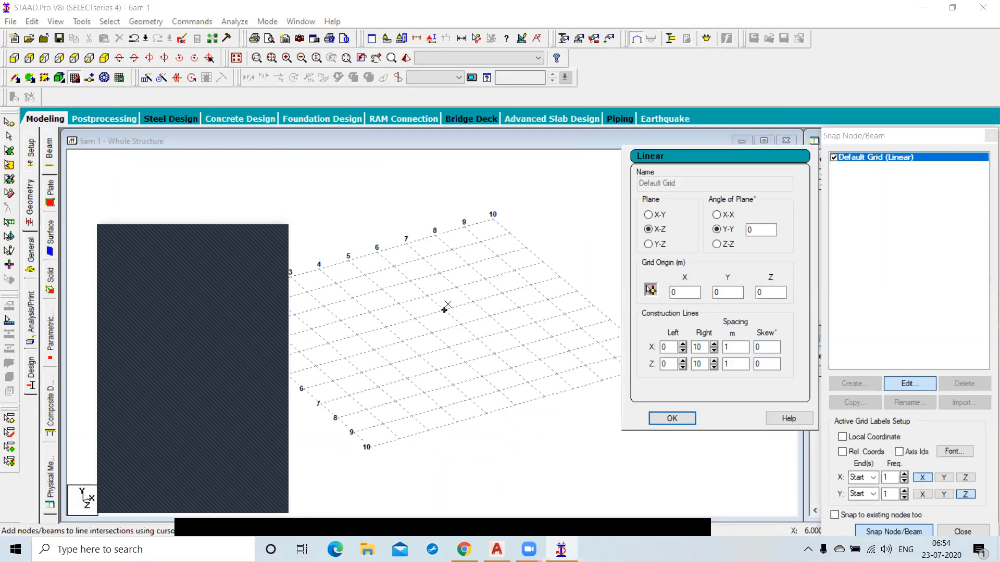
scroll(496, 259, down, 3)
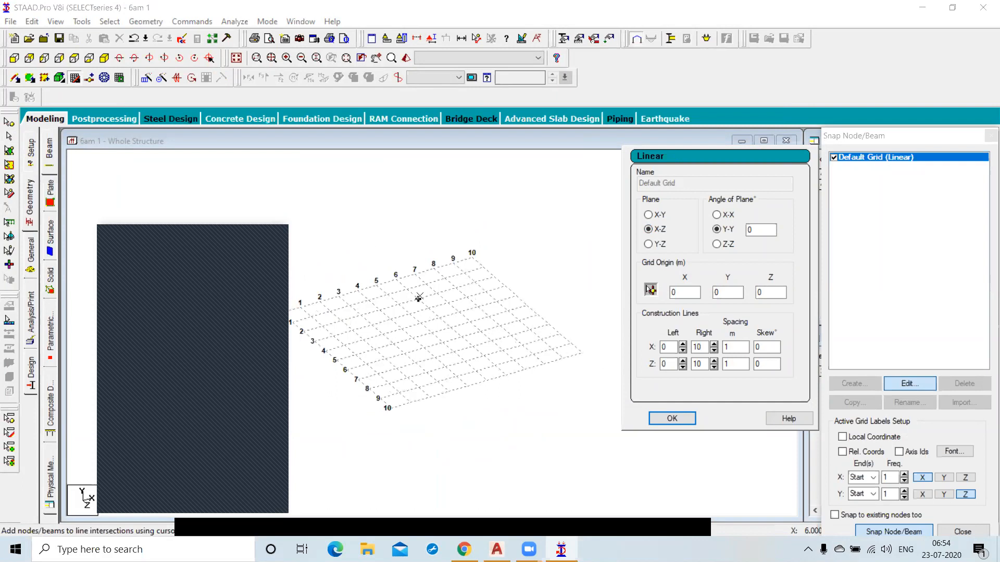
middle_drag(419, 297, 498, 326)
scroll(401, 328, up, 1)
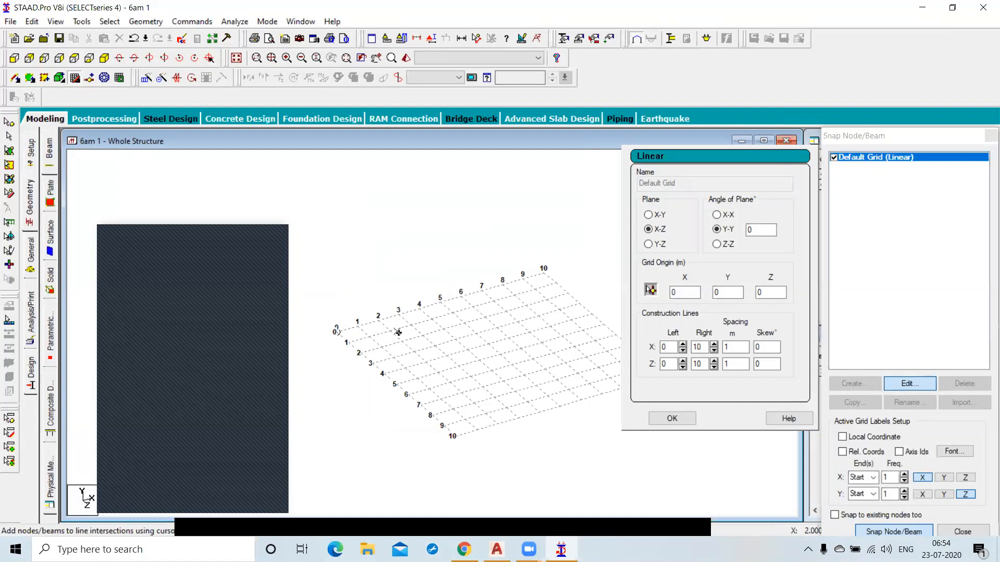
click(672, 418)
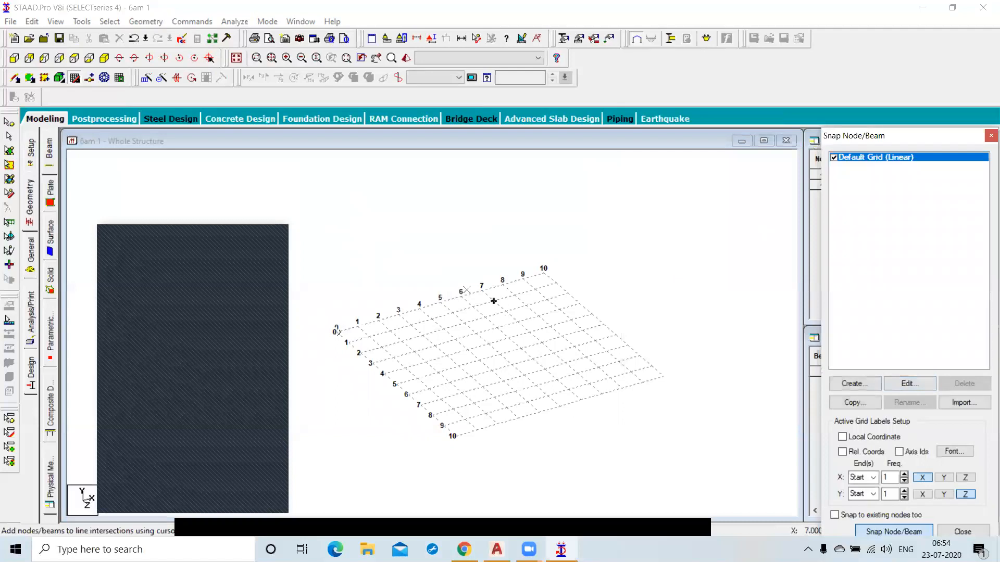
click(145, 21)
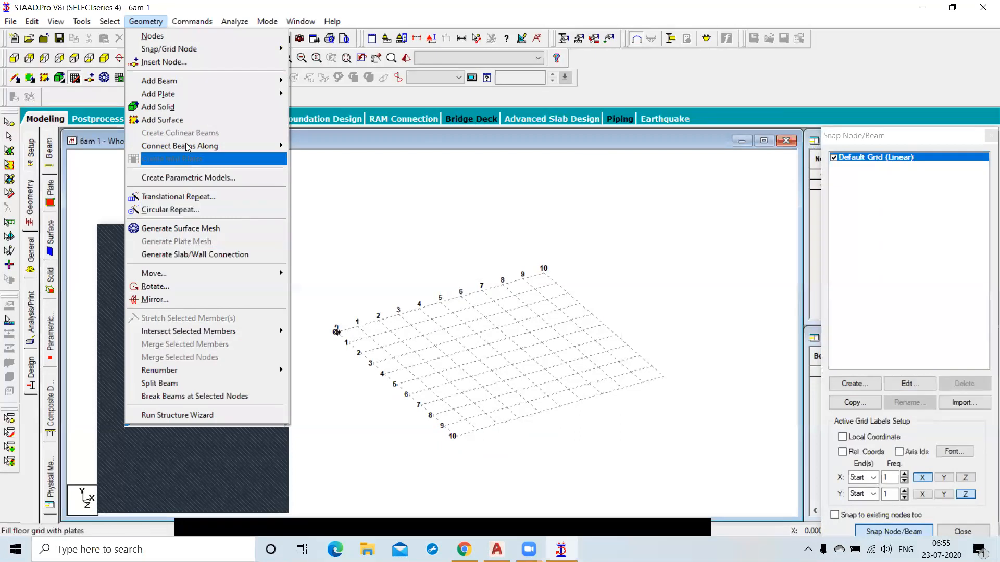
mouse_move(194, 274)
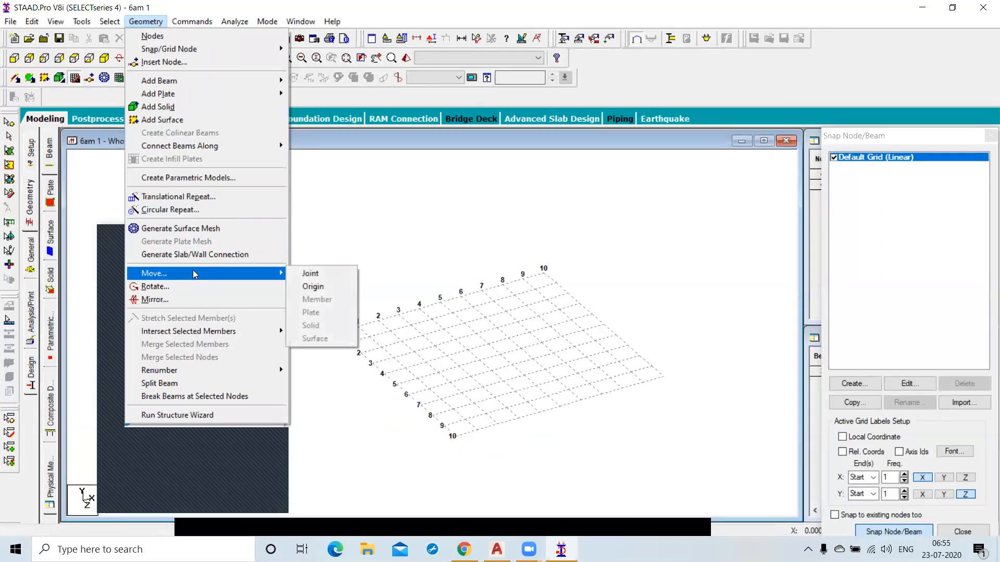